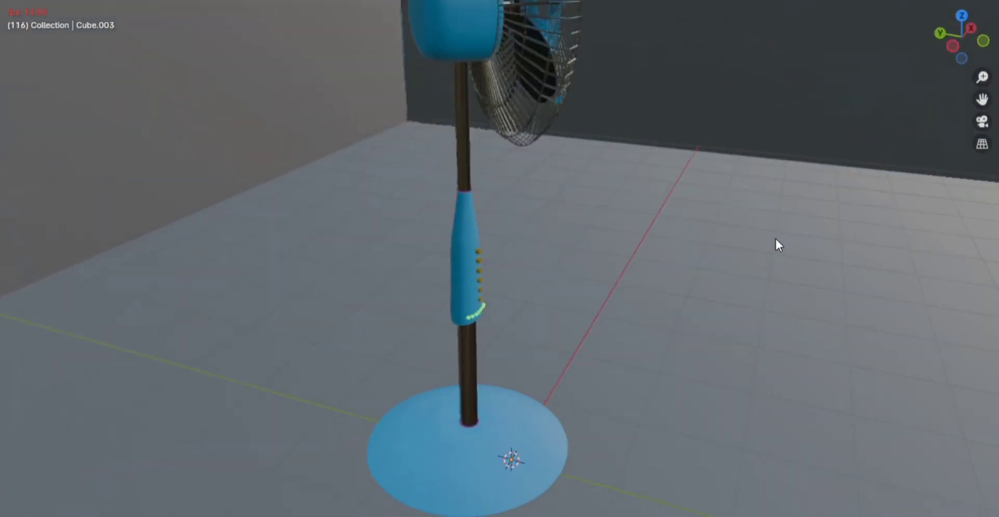
Examine the finished pedestal fan's stand, base and control column from several sides, including close views of its buttons and indicator lights.
middle_drag(585, 310, 446, 332)
scroll(612, 313, up, 4)
scroll(450, 334, up, 2)
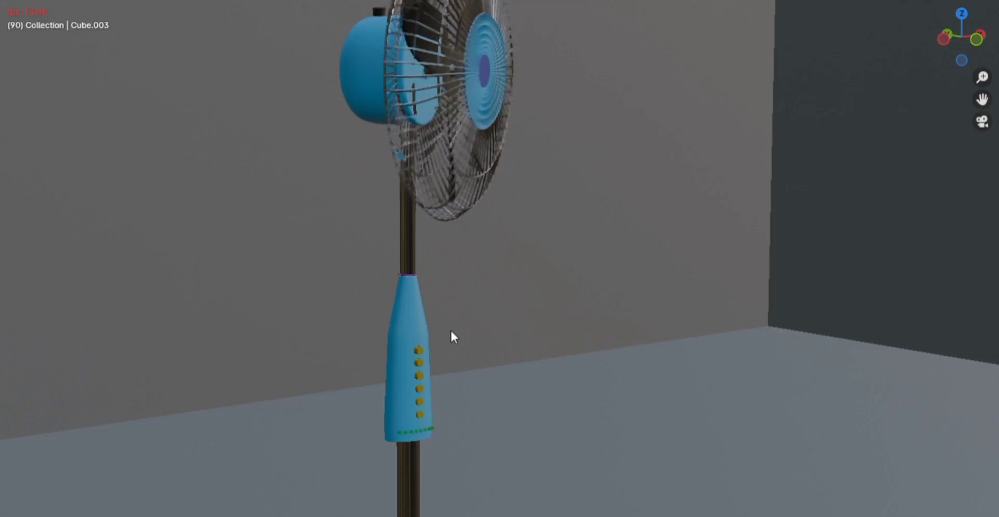
scroll(442, 343, down, 3)
scroll(458, 333, down, 3)
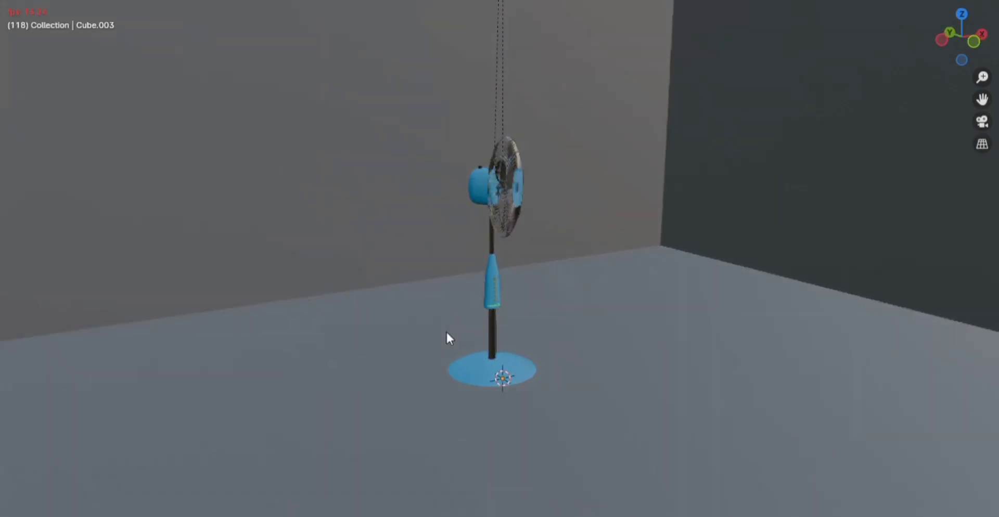
middle_drag(446, 333, 643, 189)
scroll(644, 319, up, 4)
scroll(629, 389, up, 3)
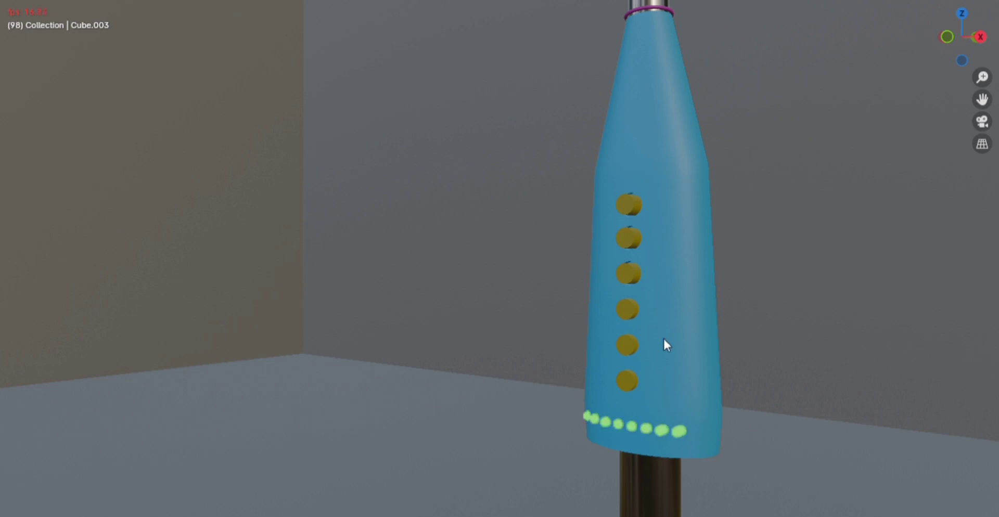
scroll(662, 336, down, 5)
scroll(650, 303, down, 3)
middle_drag(643, 305, 673, 343)
scroll(671, 341, down, 2)
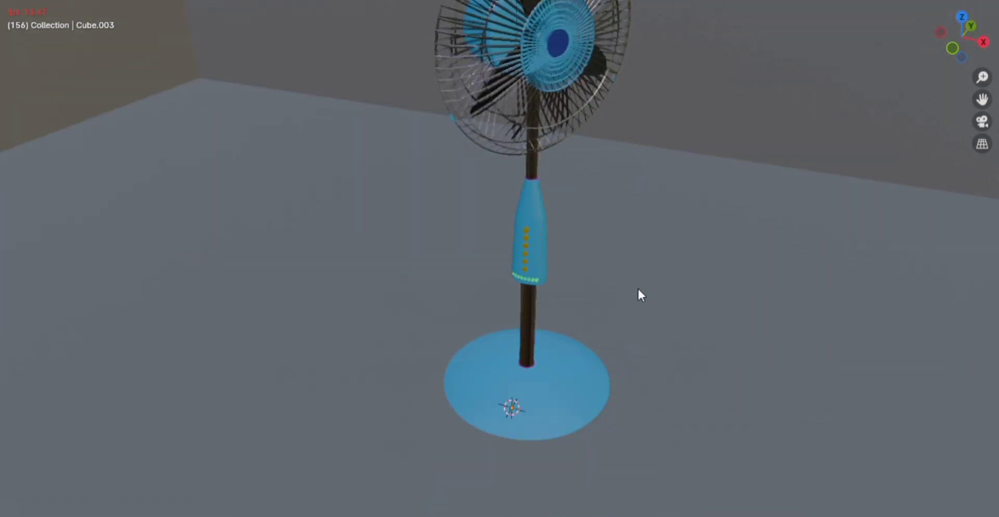
Inspect the fan head from the front and above, covering the wire grille, blades, hub disc and motor housing.
middle_drag(637, 390, 640, 411)
scroll(640, 399, up, 4)
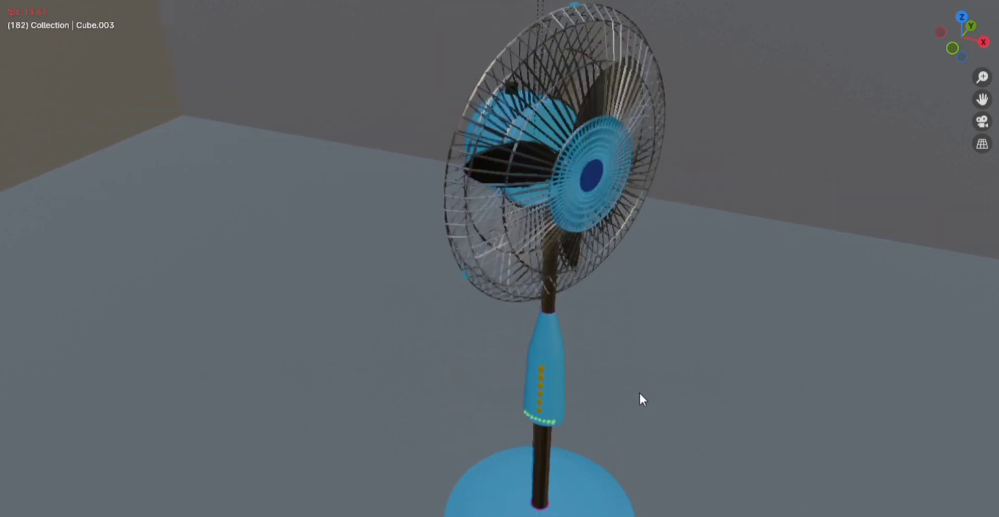
middle_drag(619, 368, 671, 403)
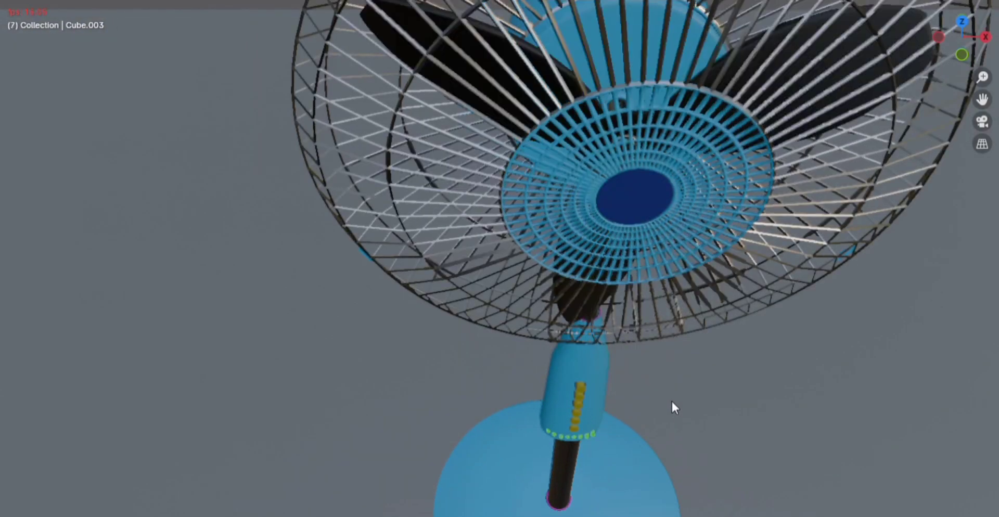
scroll(648, 341, down, 2)
middle_drag(641, 322, 666, 333)
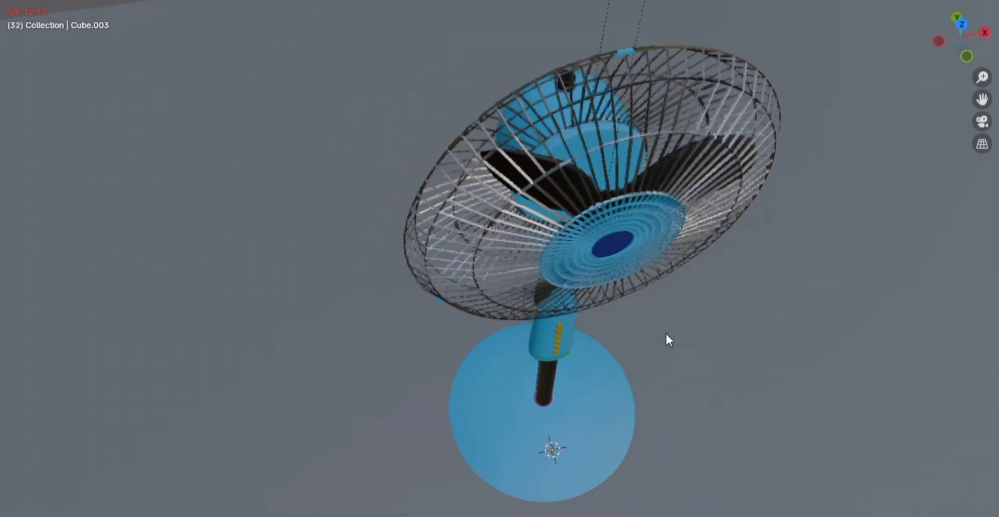
scroll(684, 248, down, 2)
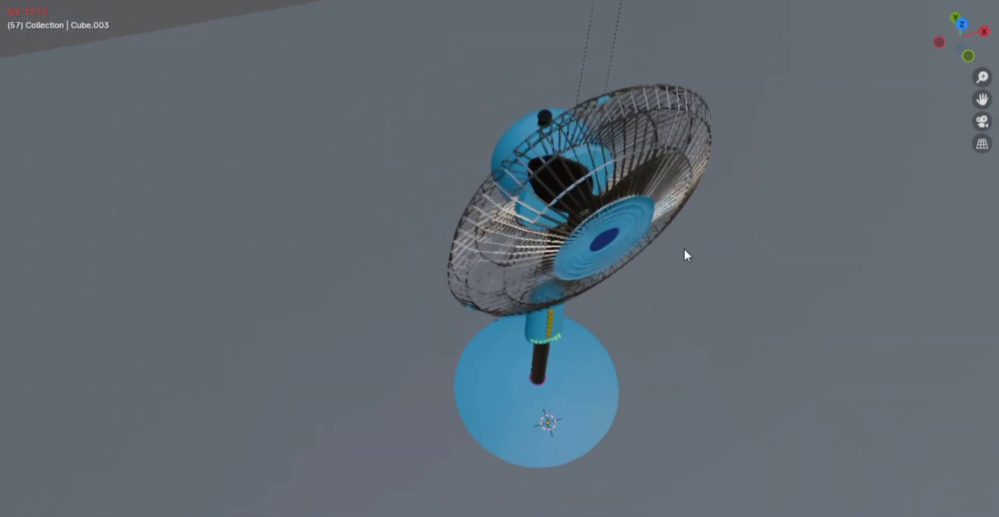
scroll(681, 244, up, 1)
middle_drag(682, 247, 594, 268)
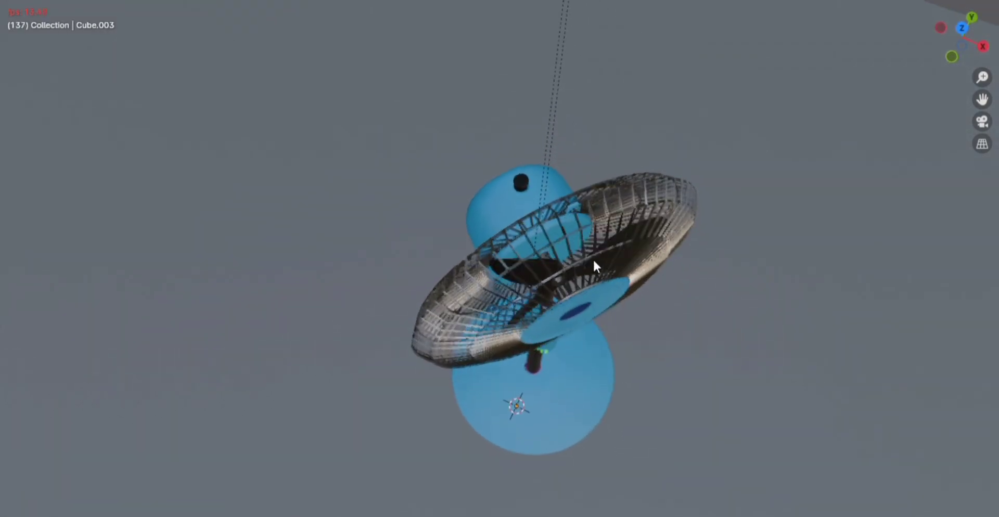
Select the empty linked to the fan head by dotted lines and review the rotating head through the scene camera.
scroll(598, 263, down, 5)
scroll(591, 232, down, 2)
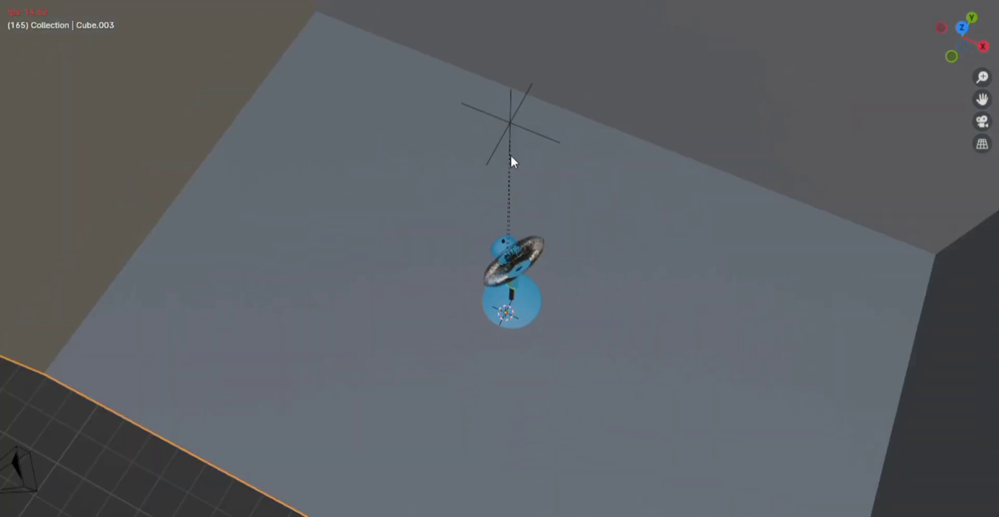
click(511, 124)
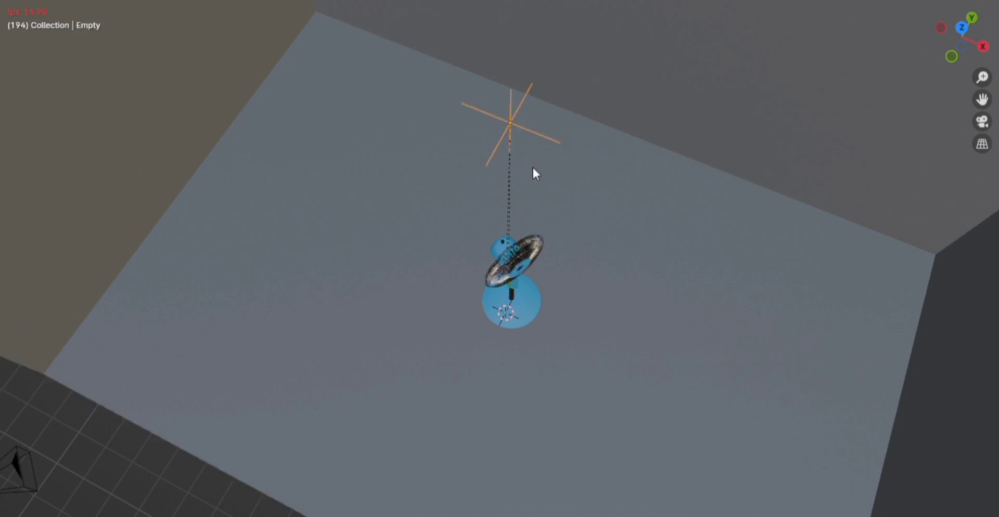
scroll(547, 245, up, 2)
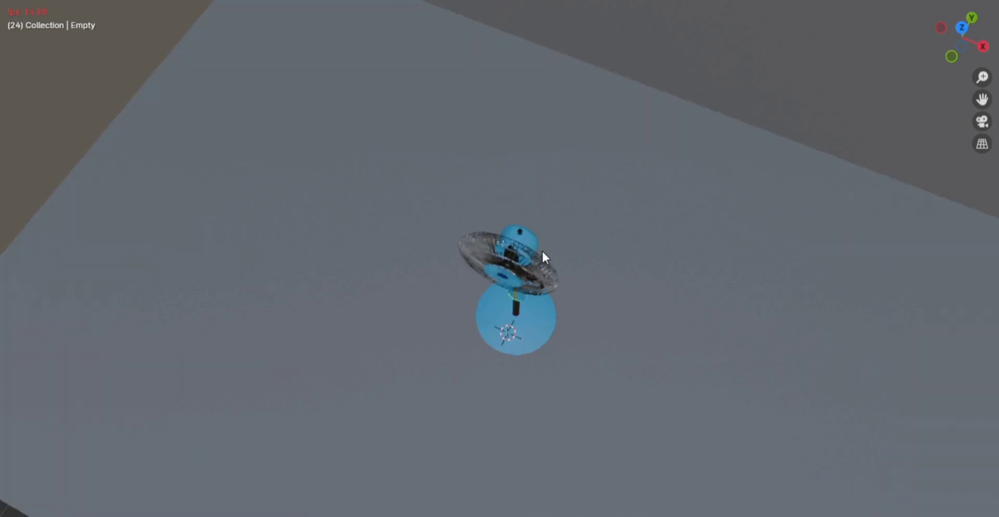
scroll(543, 255, up, 5)
middle_drag(566, 304, 597, 262)
scroll(597, 263, up, 1)
key(KP_0)
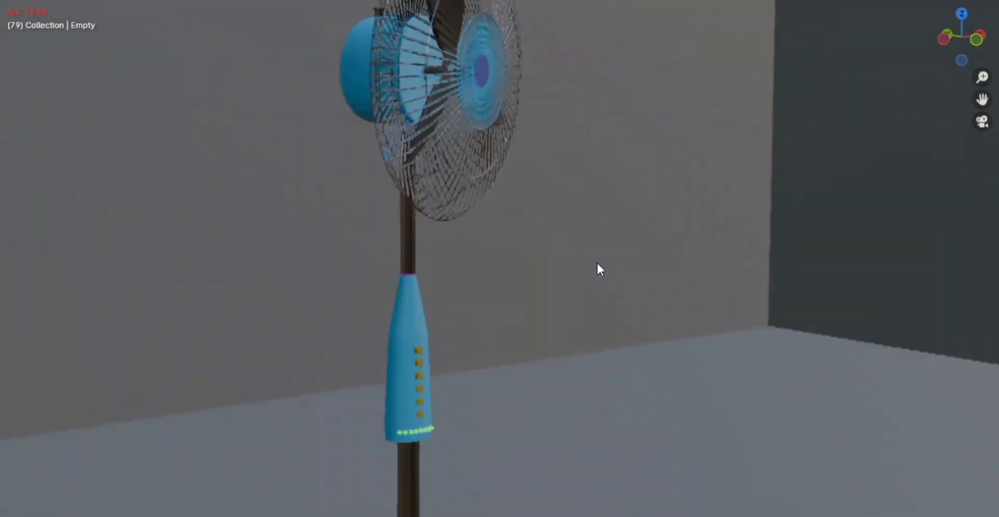
scroll(593, 274, down, 2)
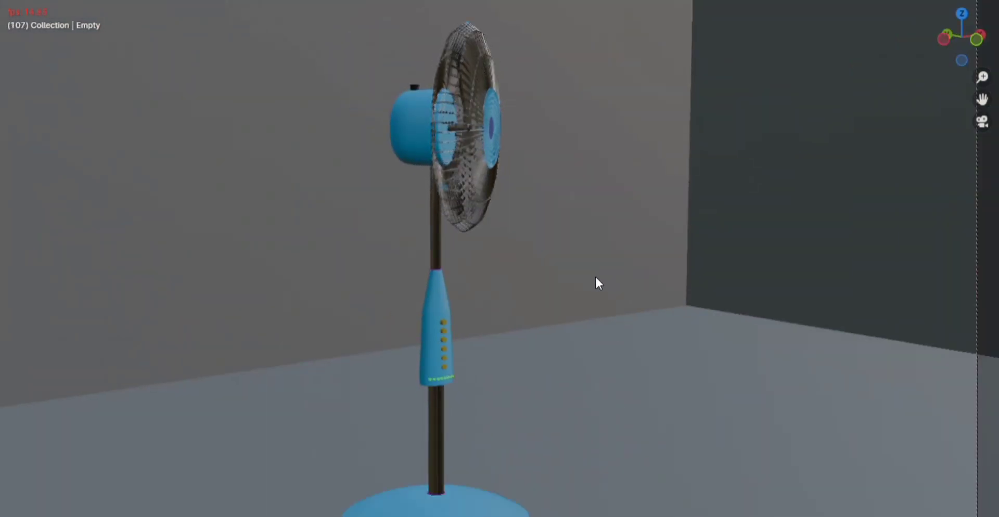
scroll(596, 277, down, 1)
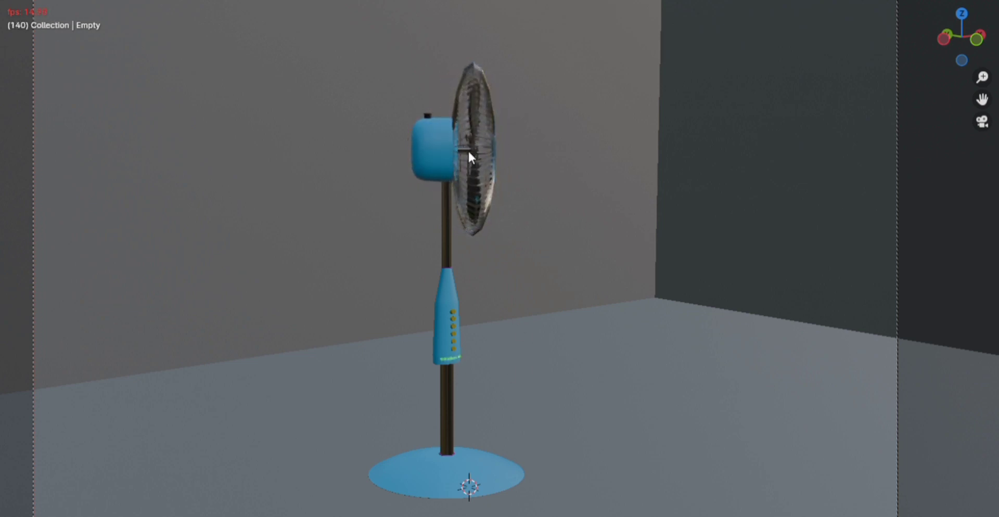
Examine the row of indicator lights and the yellow buttons on the control column up close, and return to the camera view.
scroll(450, 363, up, 3)
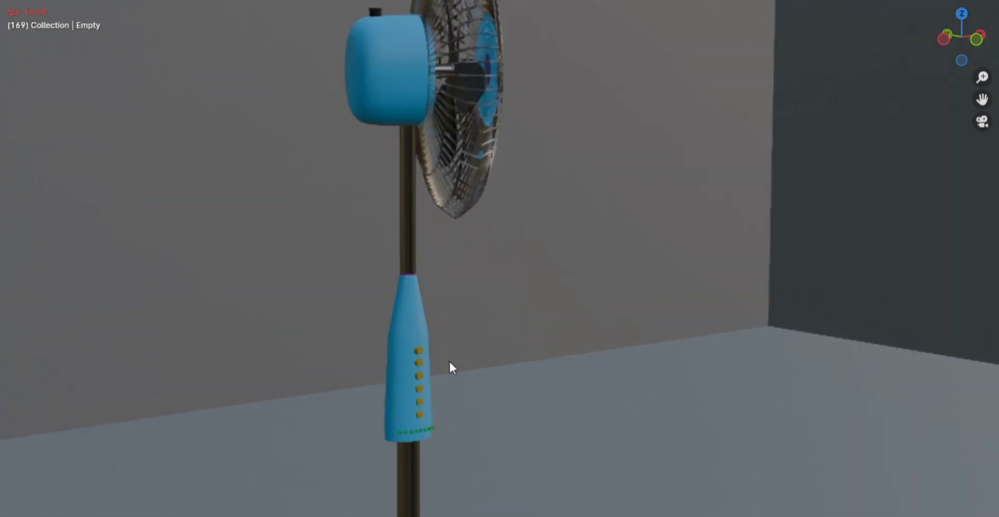
shift+middle_drag(447, 348, 455, 279)
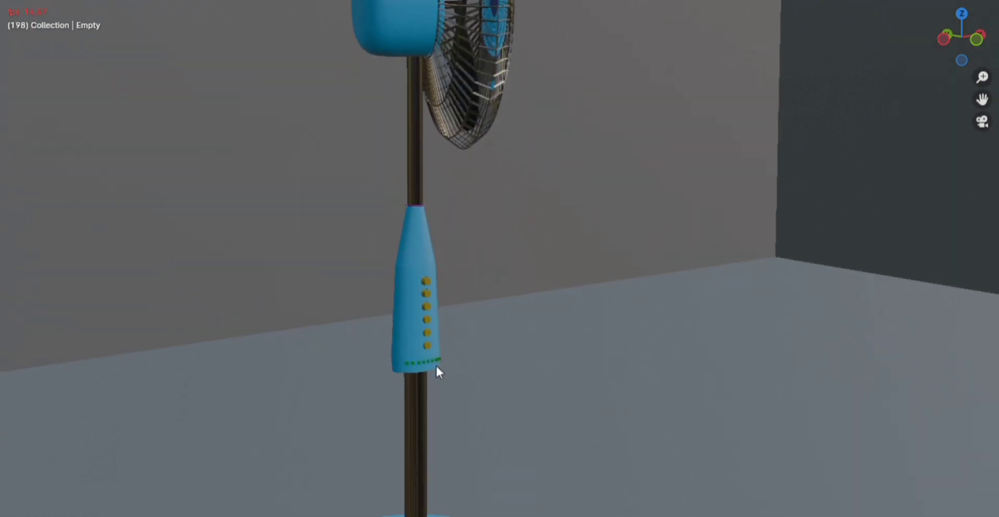
scroll(440, 372, up, 5)
shift+middle_drag(441, 343, 484, 225)
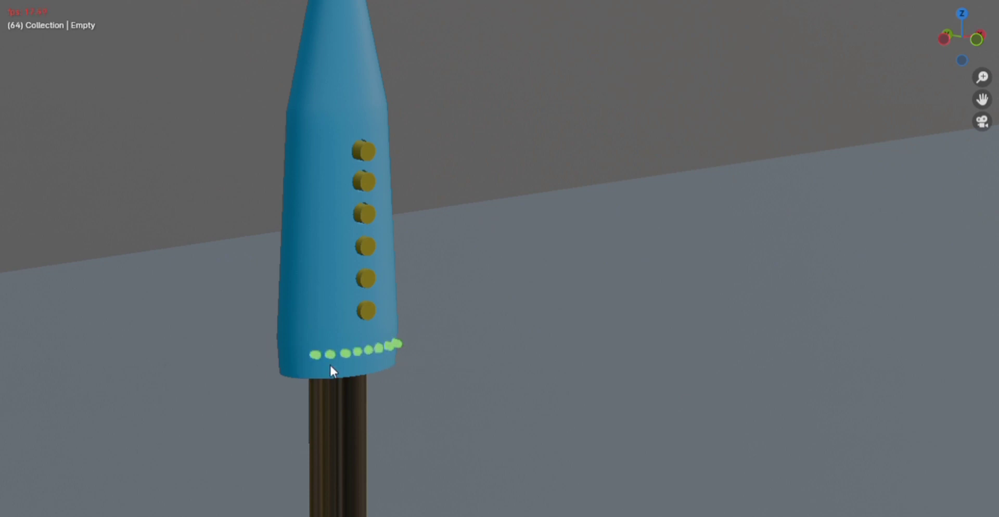
key(KP_0)
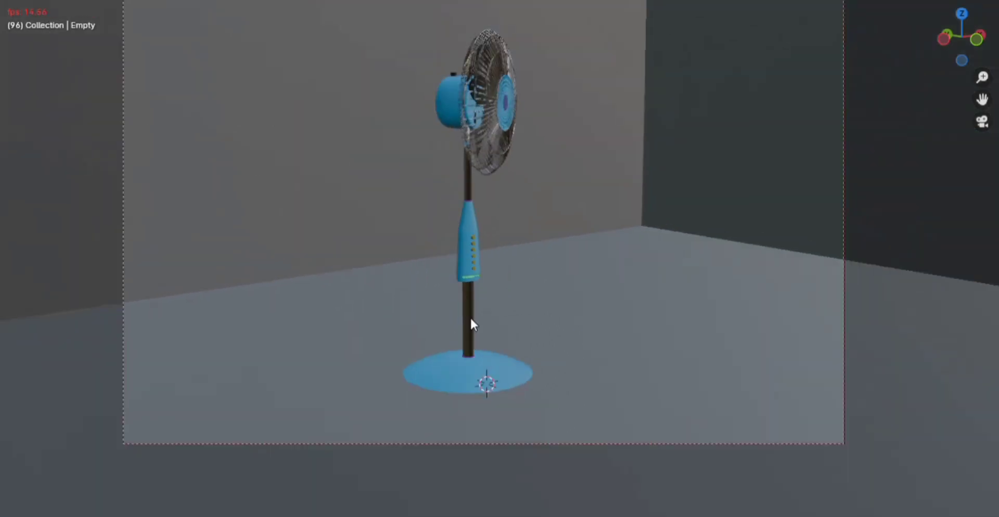
middle_drag(470, 316, 443, 314)
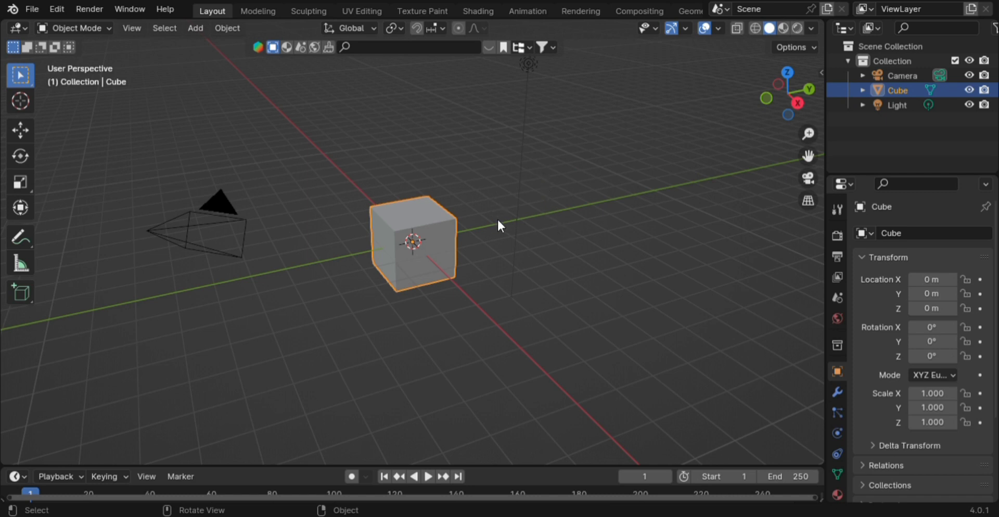
Delete the default camera, cube and light from the new scene.
key(a)
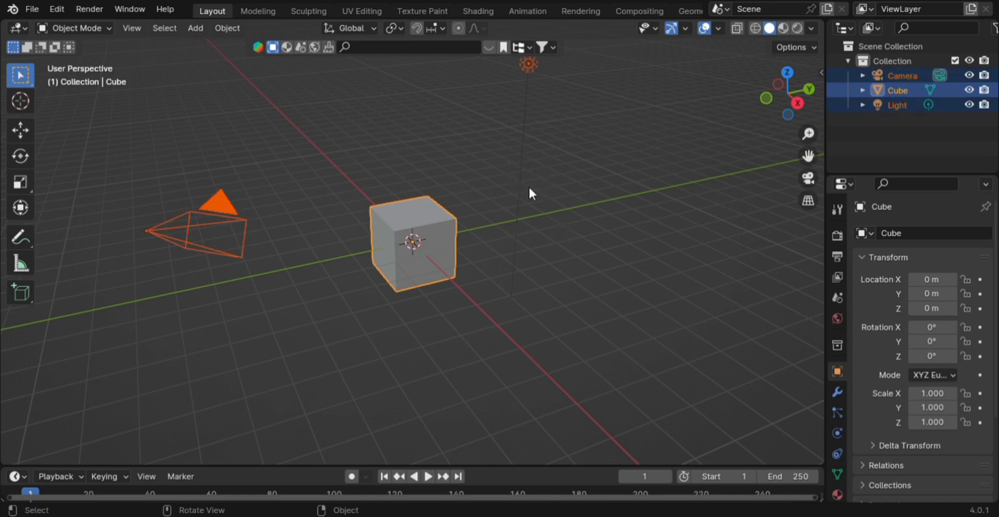
key(x)
click(529, 188)
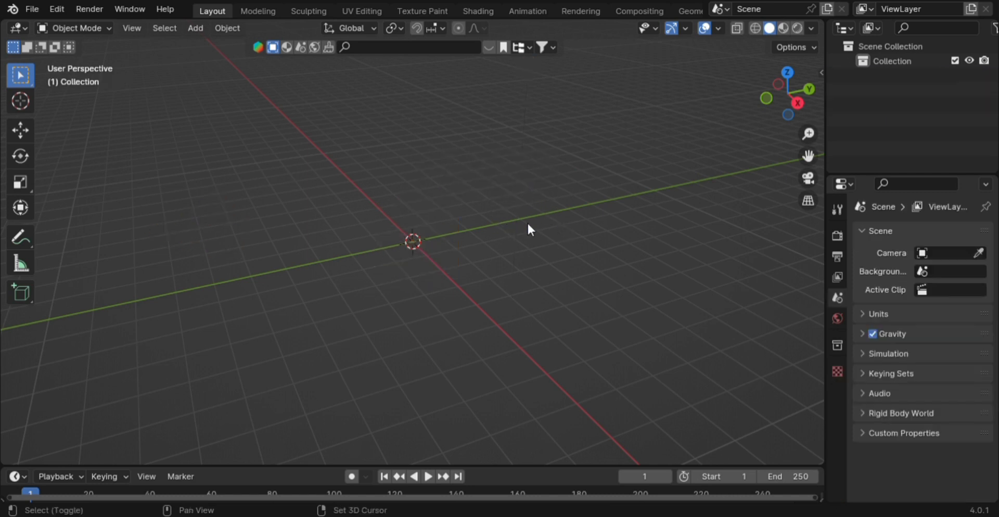
Add a UV sphere mesh at the world origin with 68 segments.
key(shift+a)
mouse_move(464, 221)
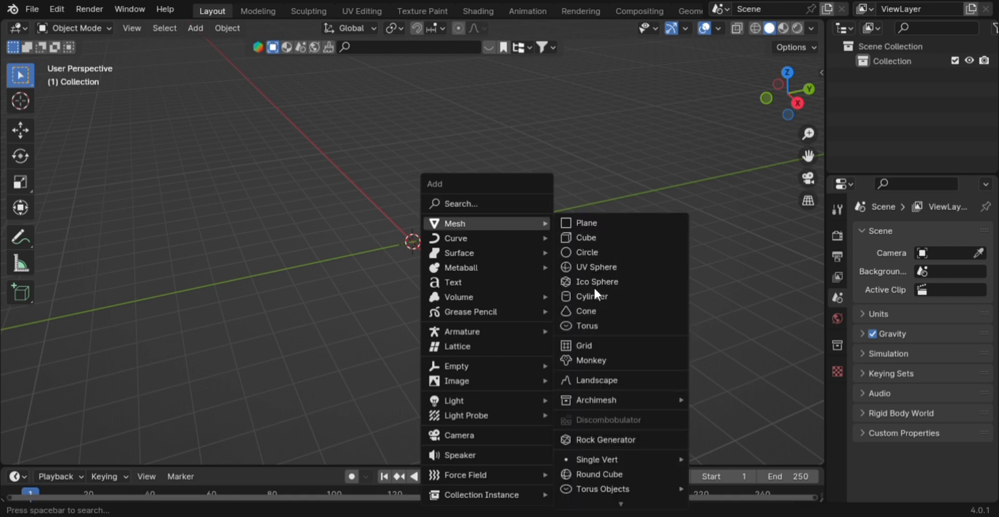
click(588, 268)
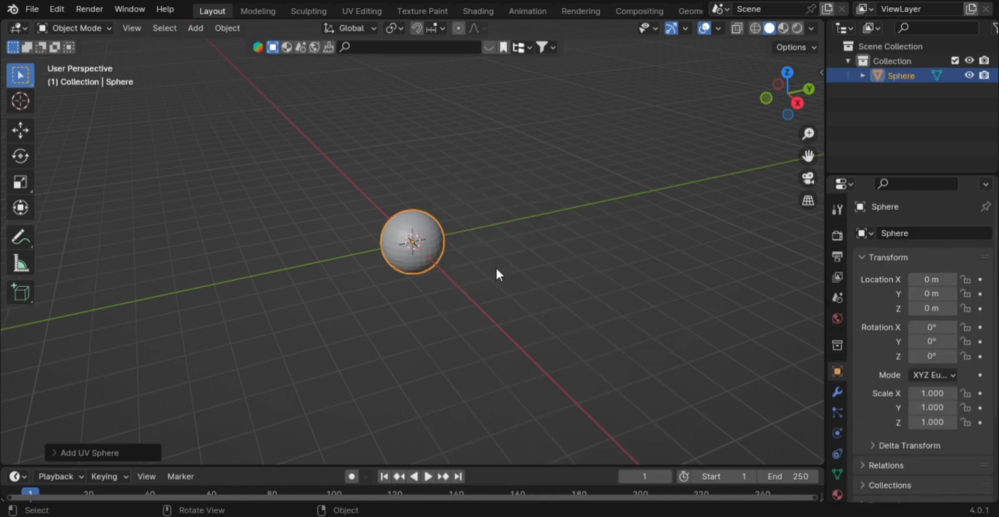
click(78, 451)
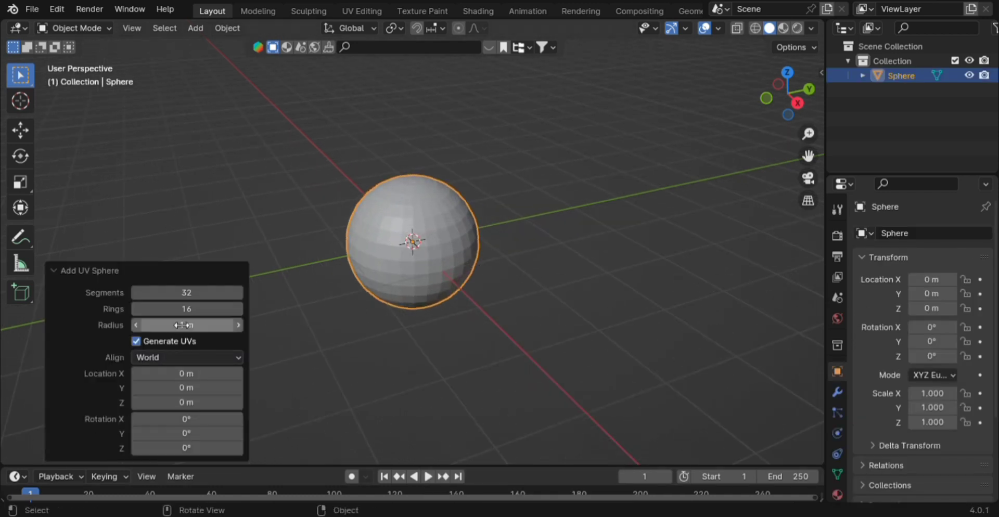
click(193, 299)
text(68)
key(Return)
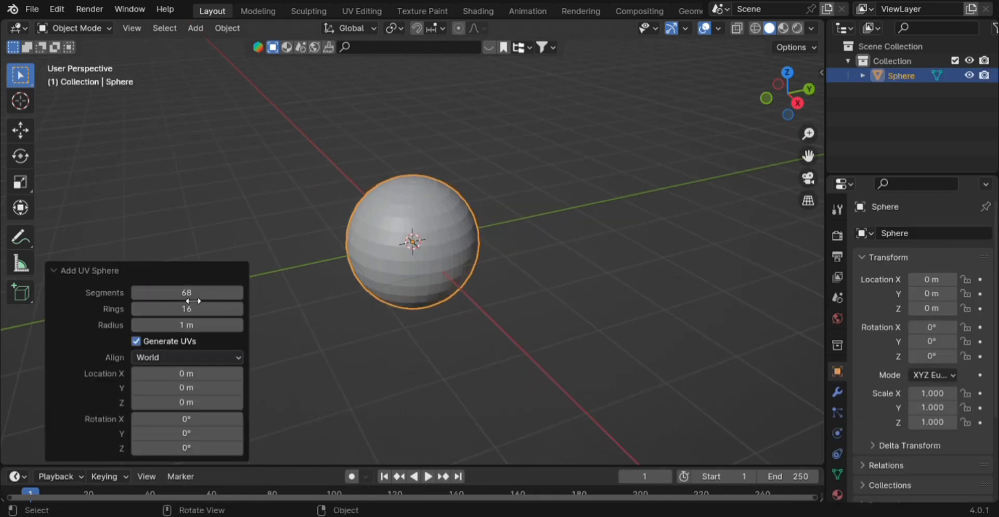
In Edit Mode, flatten the whole sphere mesh along Z to about 0.263 and rotate it 90° about the X axis.
key(Tab)
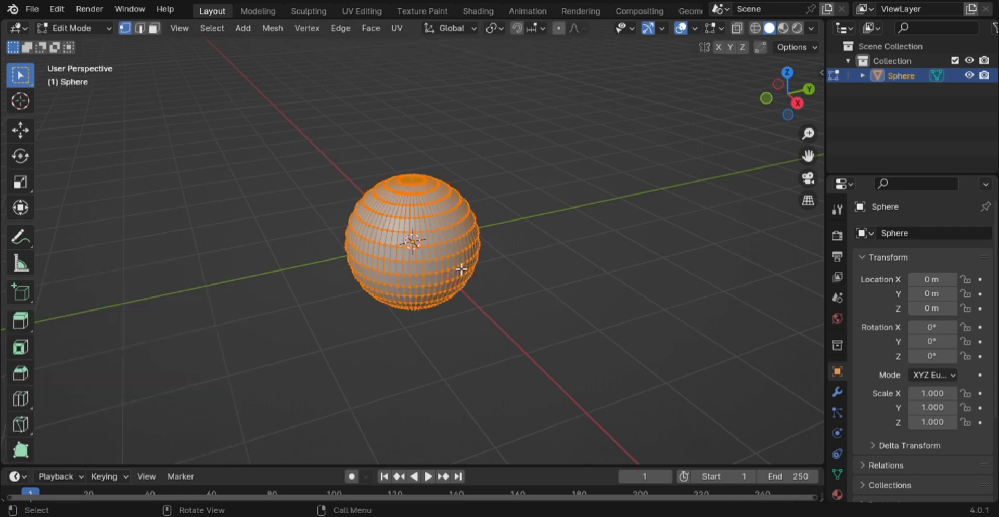
key(s)
key(z)
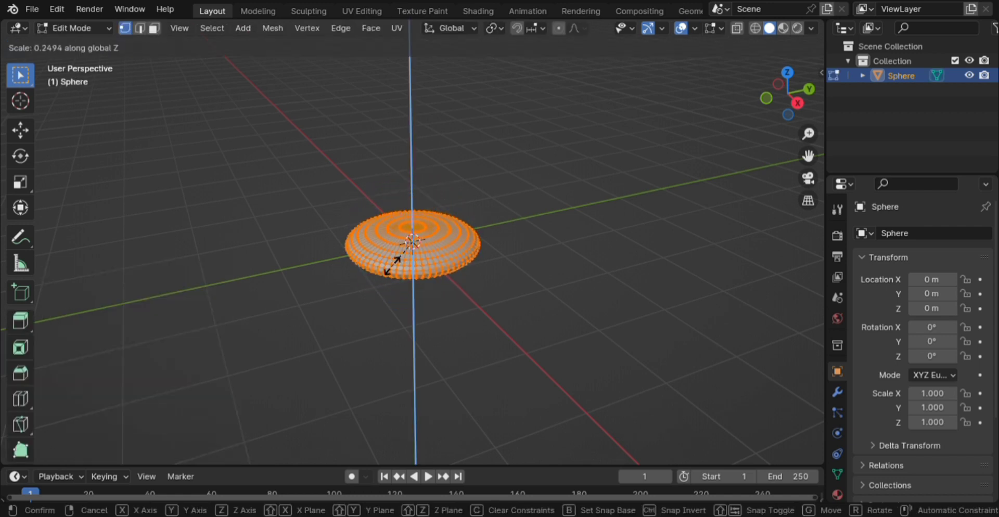
click(398, 274)
text(r)
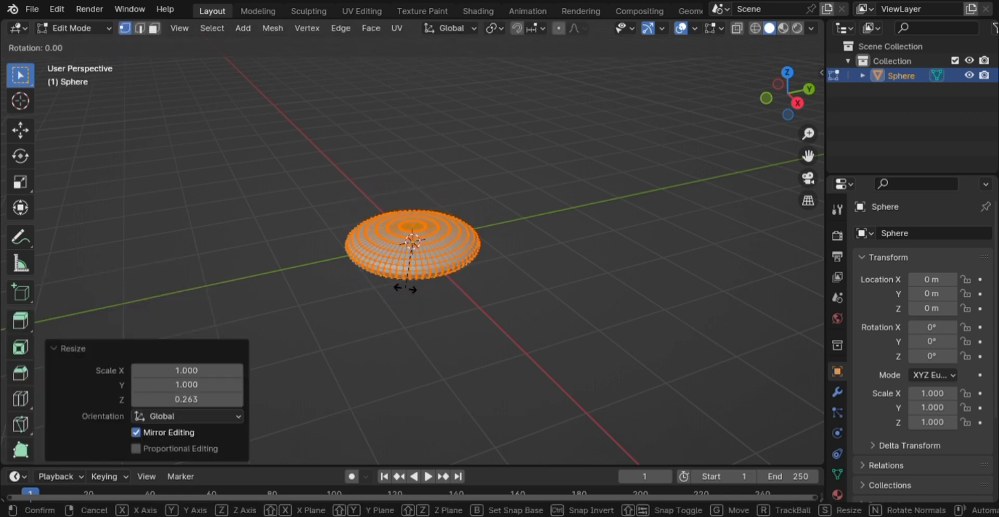
text(x90)
key(Return)
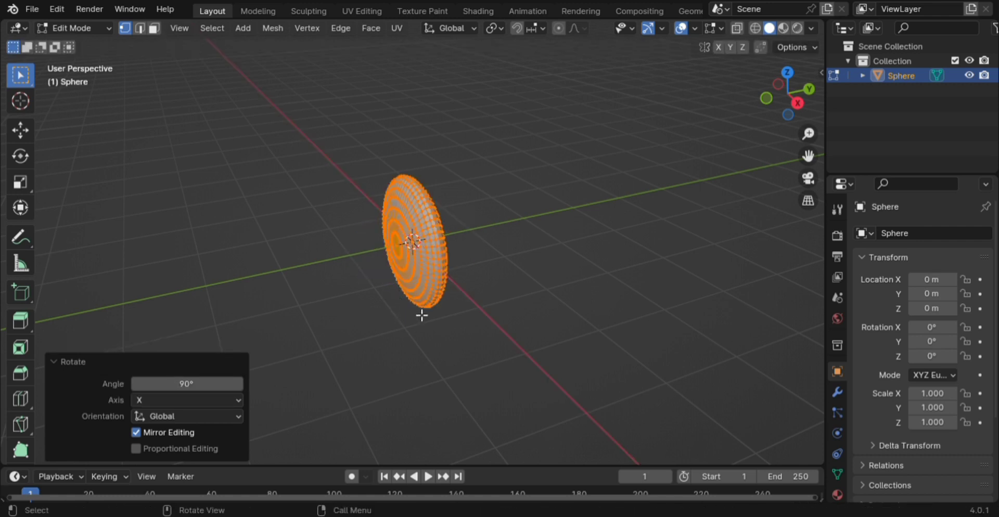
From the front view, select the flattened sphere's centre pole vertex, expand it to the surrounding triangular faces and delete them.
key(KP_1)
key(ctrl+KP_3)
scroll(455, 286, up, 4)
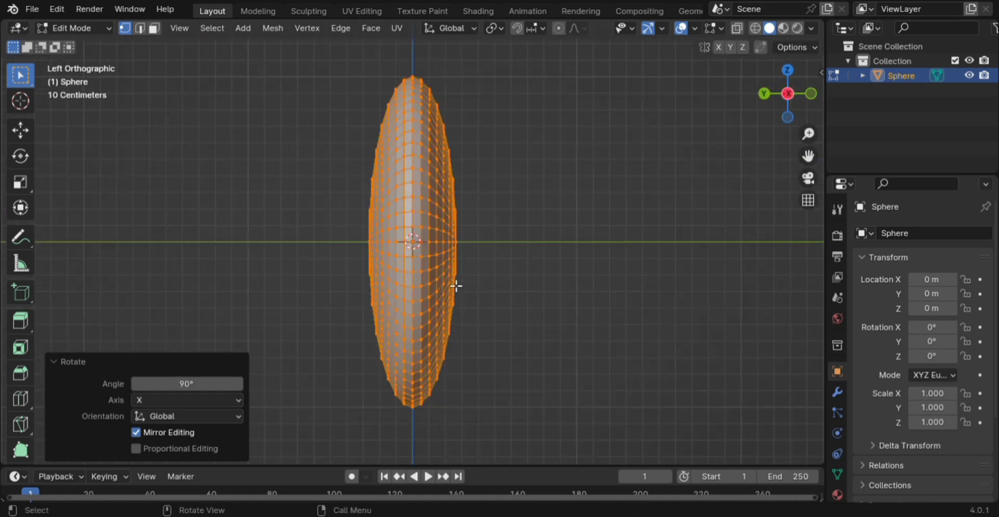
scroll(455, 287, down, 4)
key(KP_5)
middle_drag(454, 296, 360, 302)
key(KP_1)
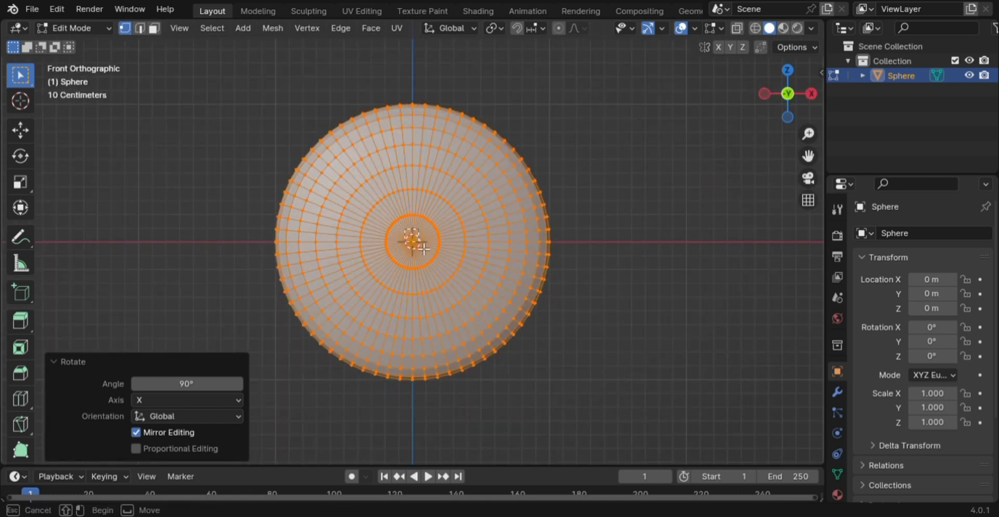
click(413, 241)
scroll(423, 262, up, 4)
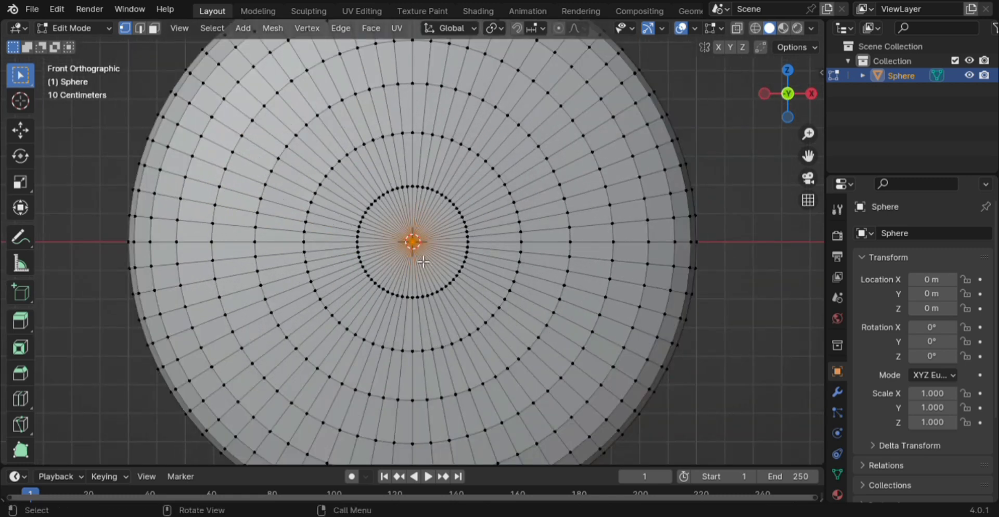
key(ctrl+3)
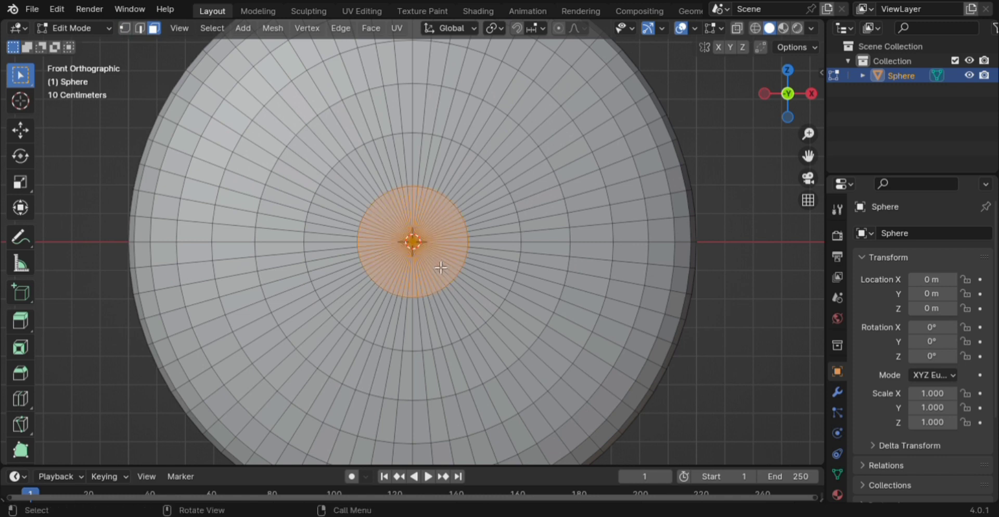
key(x)
click(430, 260)
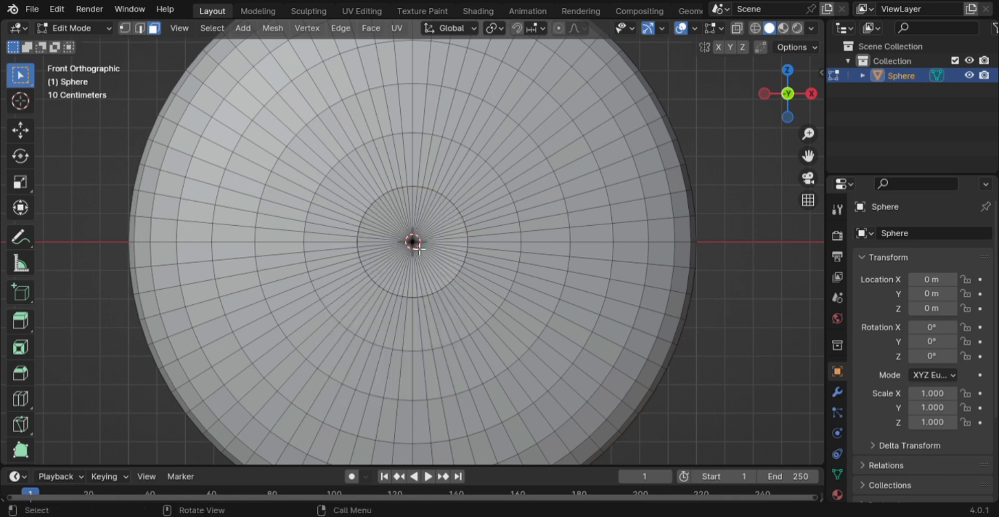
Undo the last deletion and delete the selected triangular faces around the flattened sphere's centre poles as faces.
key(ctrl+z)
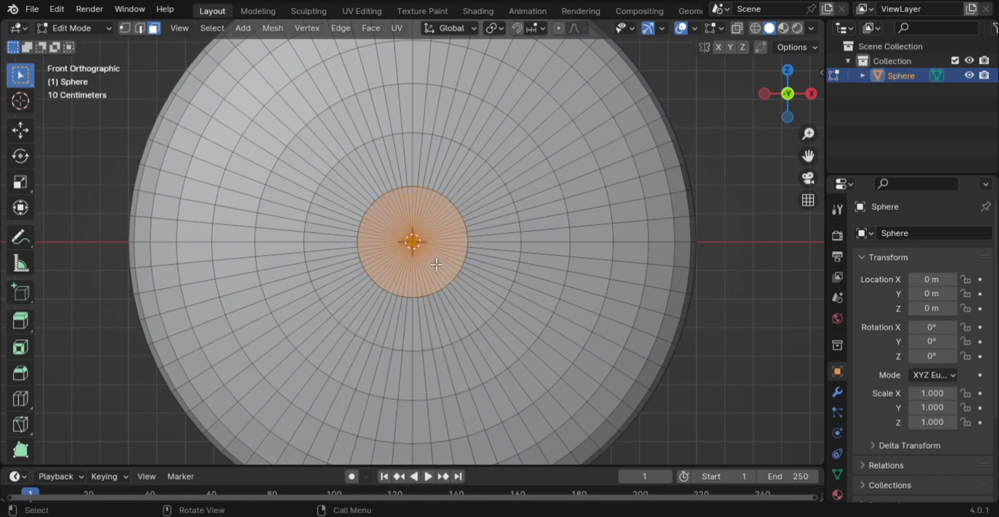
key(x)
click(431, 263)
middle_drag(430, 264, 371, 286)
scroll(371, 286, down, 4)
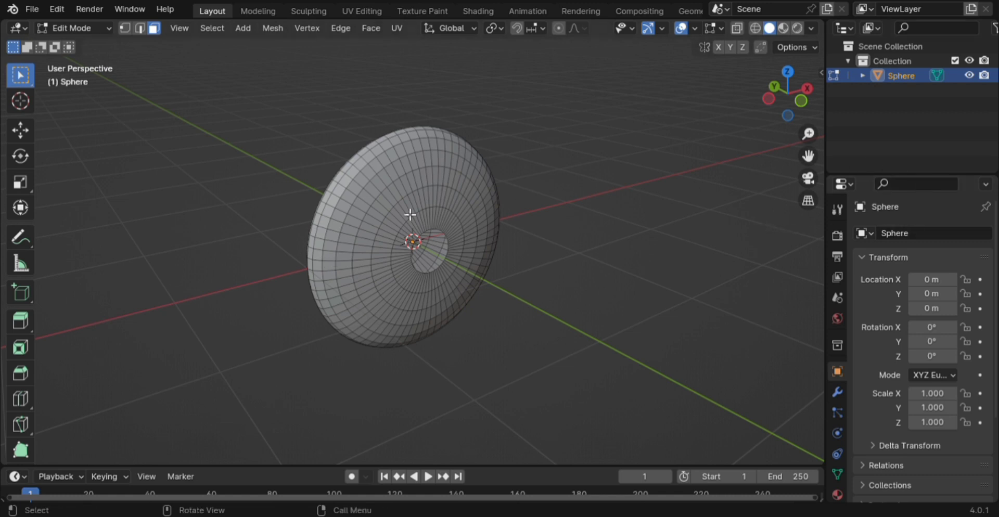
Add a Wireframe modifier to the flattened sphere.
click(837, 392)
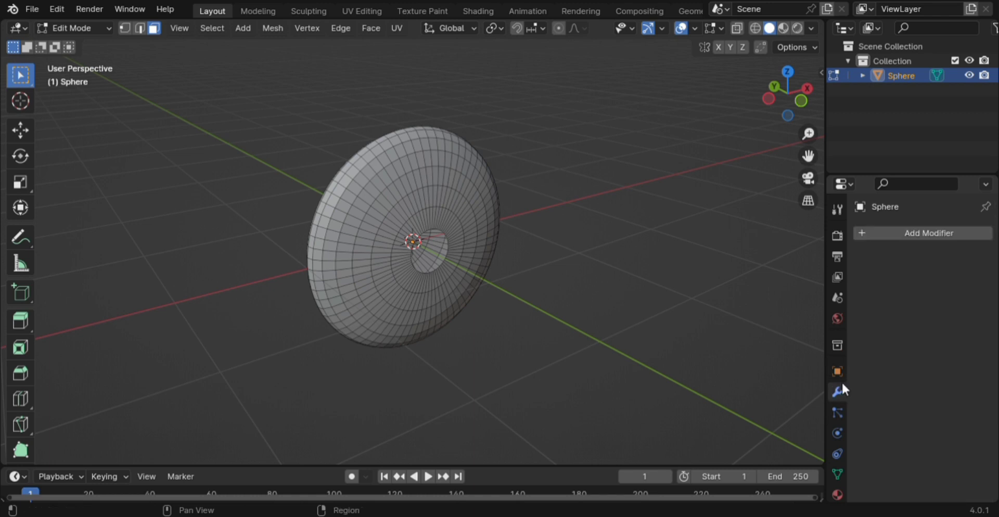
click(902, 233)
mouse_move(858, 239)
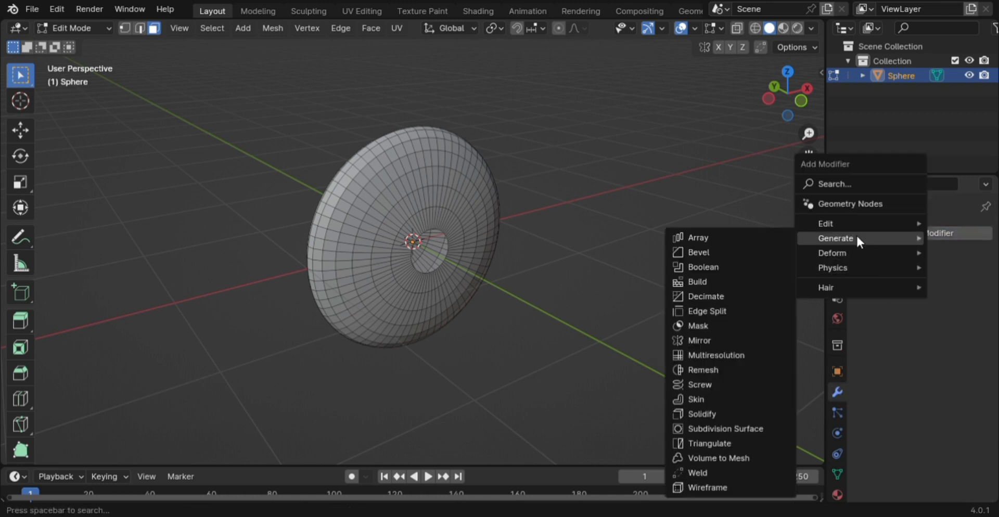
click(748, 487)
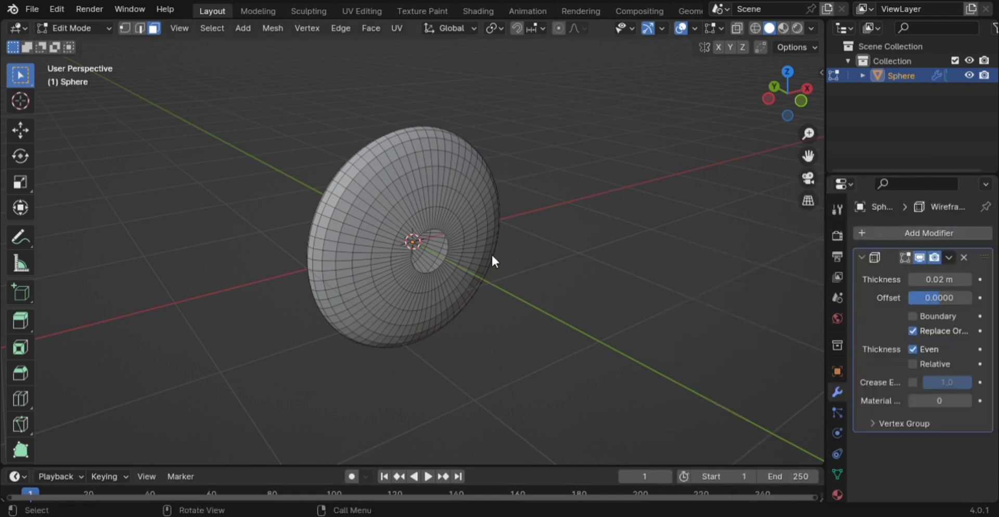
Return to Object Mode and reduce the sphere's Wireframe modifier thickness to 0.005 m.
key(Tab)
scroll(488, 255, up, 5)
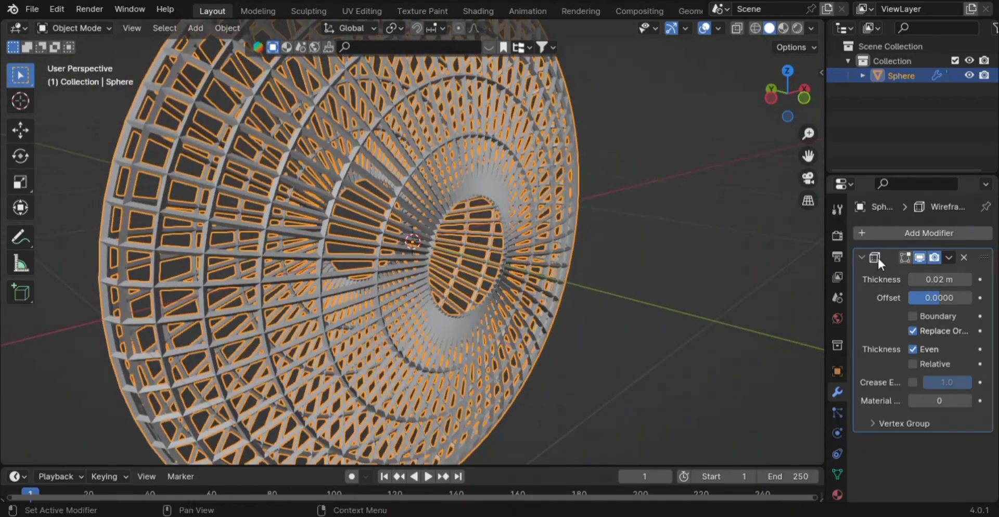
drag(949, 275, 924, 277)
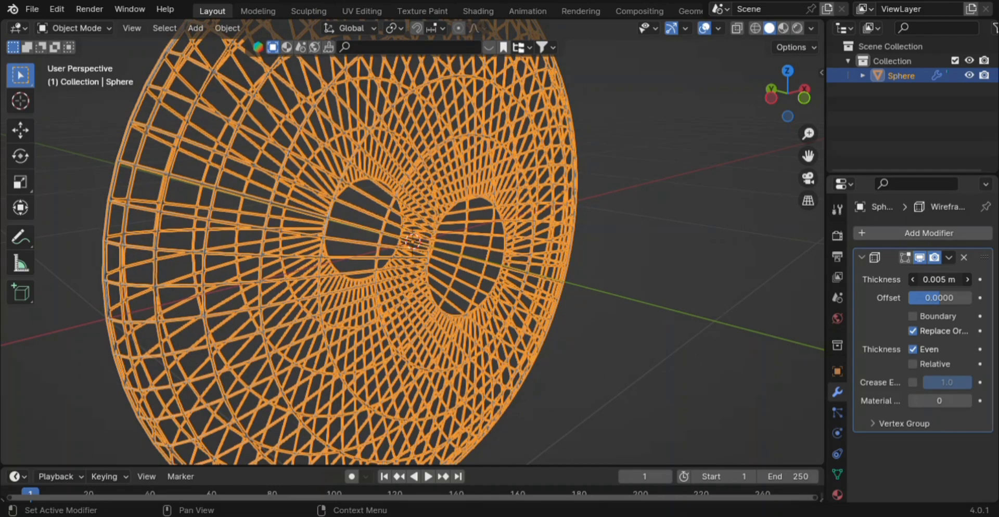
click(693, 255)
scroll(695, 245, down, 5)
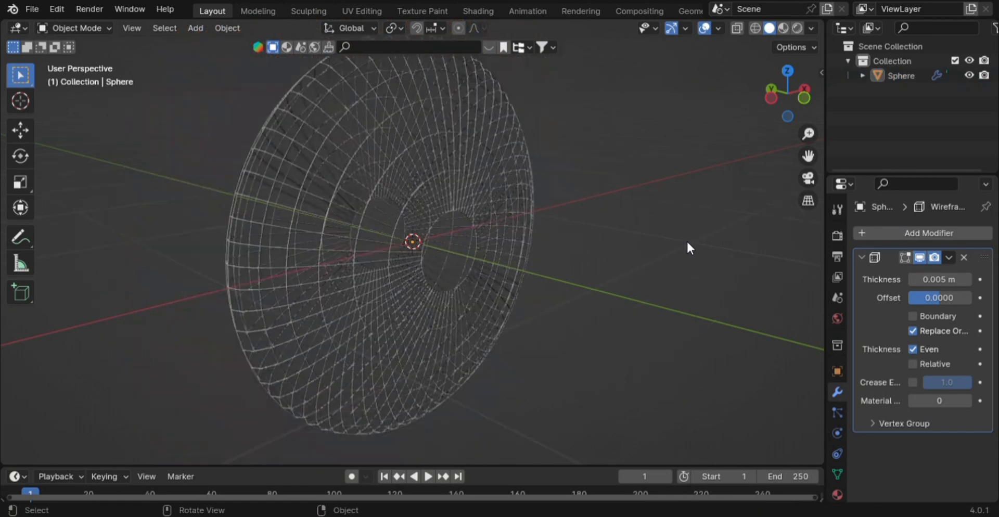
middle_drag(685, 245, 580, 280)
scroll(606, 268, down, 3)
Hide the wireframe sphere and add a cylinder mesh with 6 vertices at the world origin.
click(529, 221)
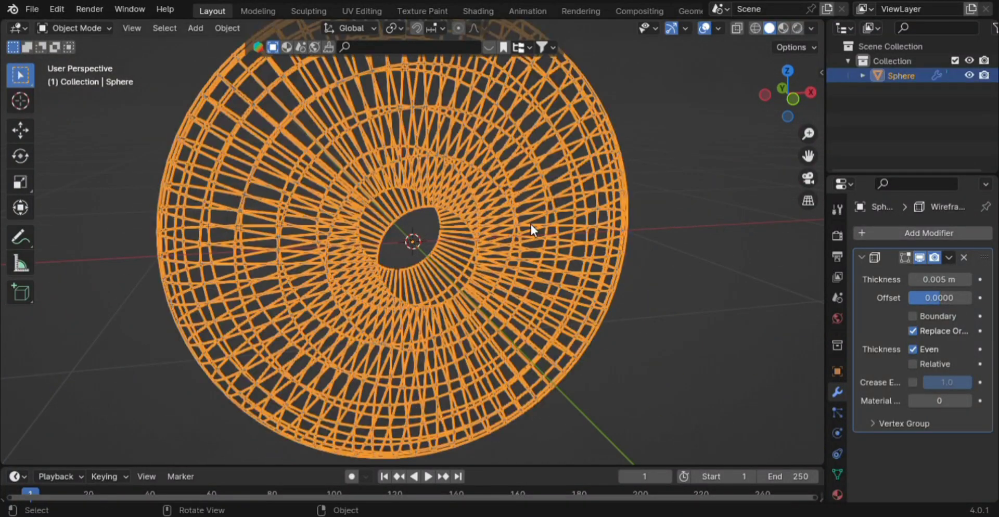
key(h)
key(shift+a)
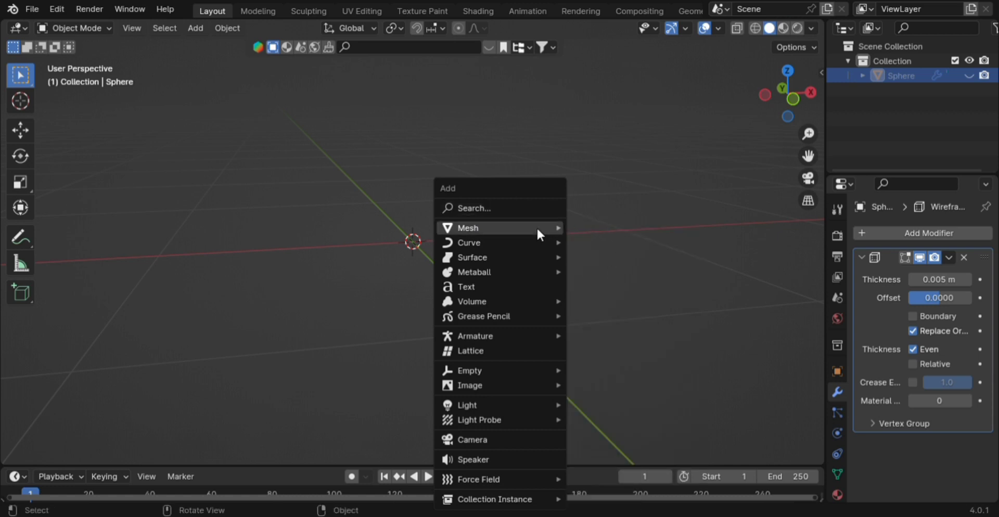
mouse_move(536, 228)
click(614, 300)
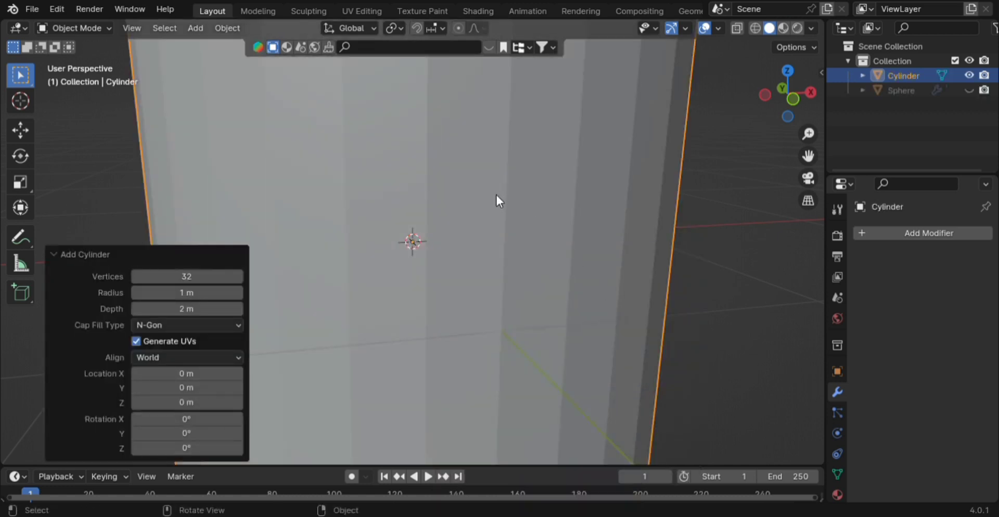
scroll(497, 194, down, 6)
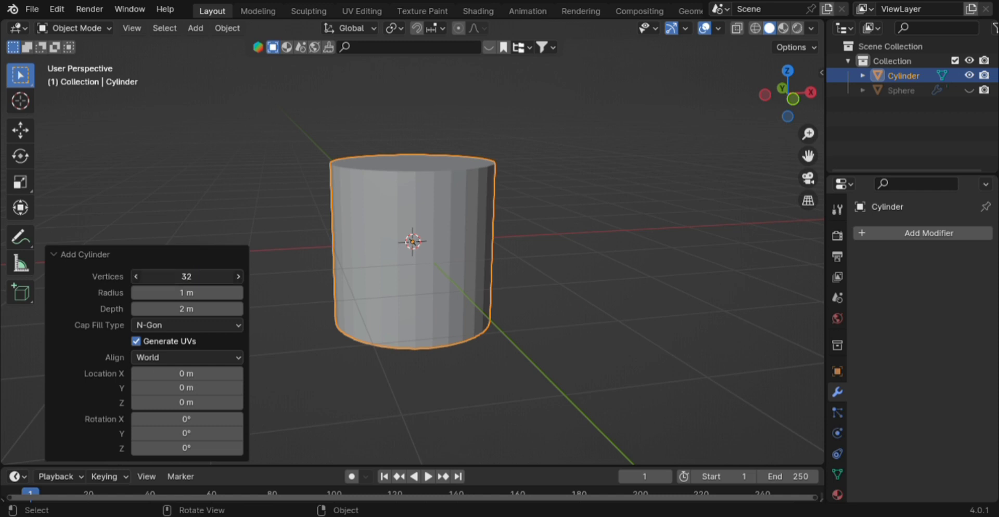
key(Return)
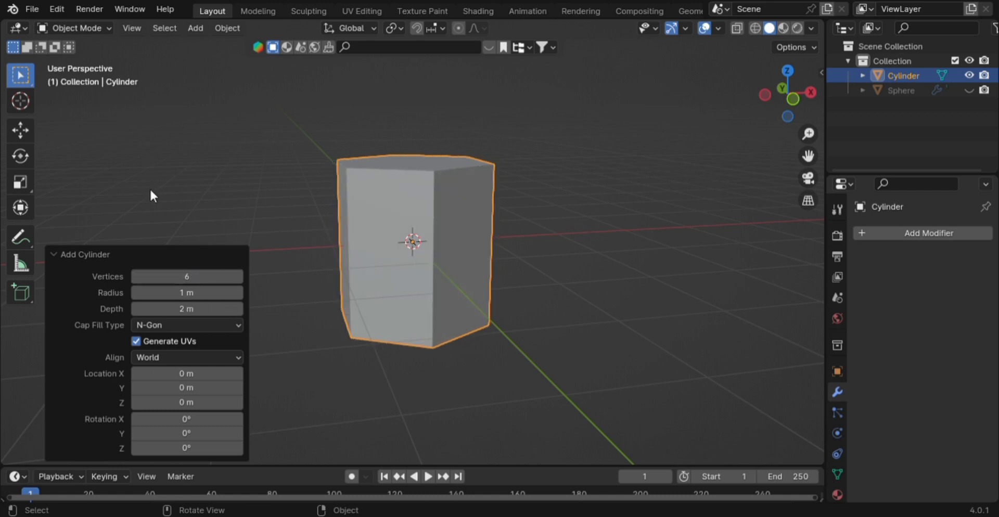
In Edit Mode, flatten the whole hexagonal cylinder mesh along Z to about 0.118.
key(Tab)
key(s)
key(z)
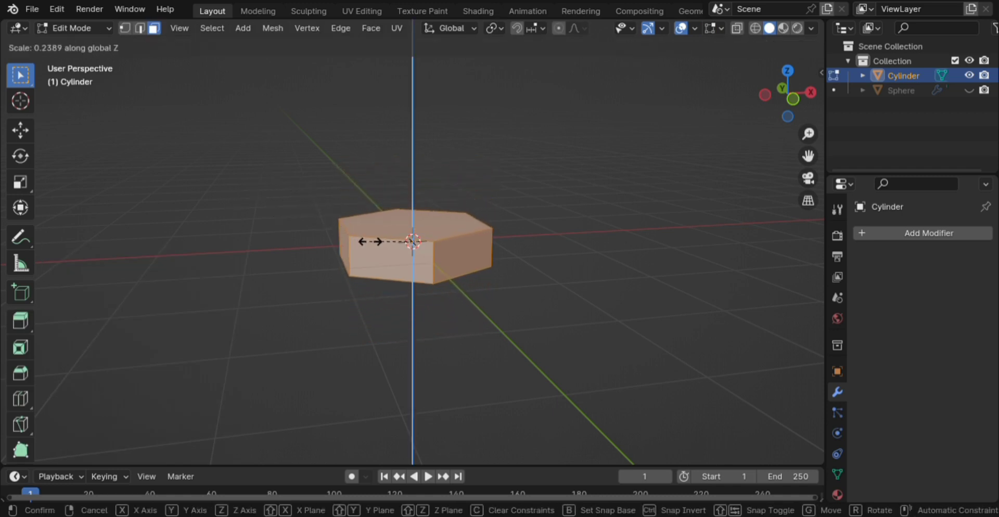
click(400, 230)
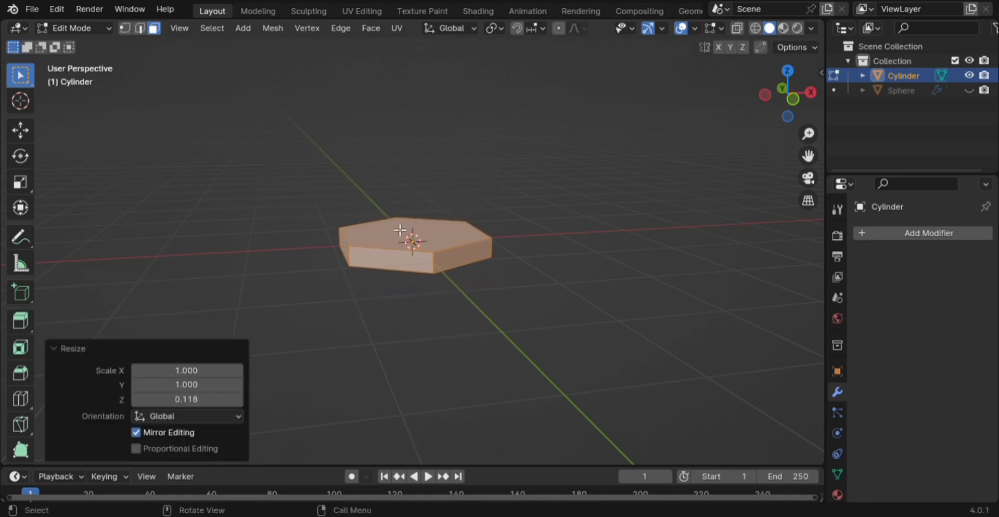
Select the hexagonal cylinder's top and bottom faces and set their edges' mean crease to 1.
click(415, 231)
middle_drag(419, 248, 437, 219)
shift+click(432, 255)
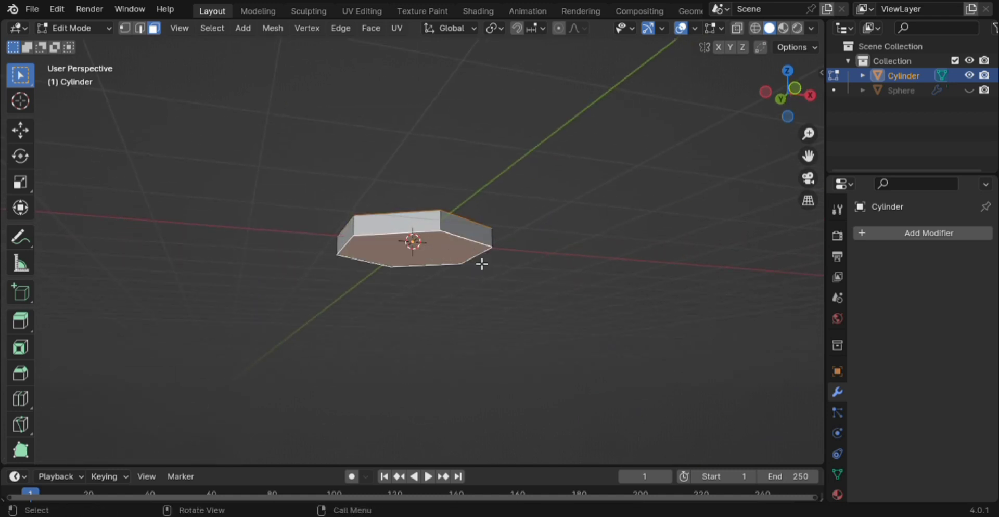
middle_drag(520, 278, 531, 344)
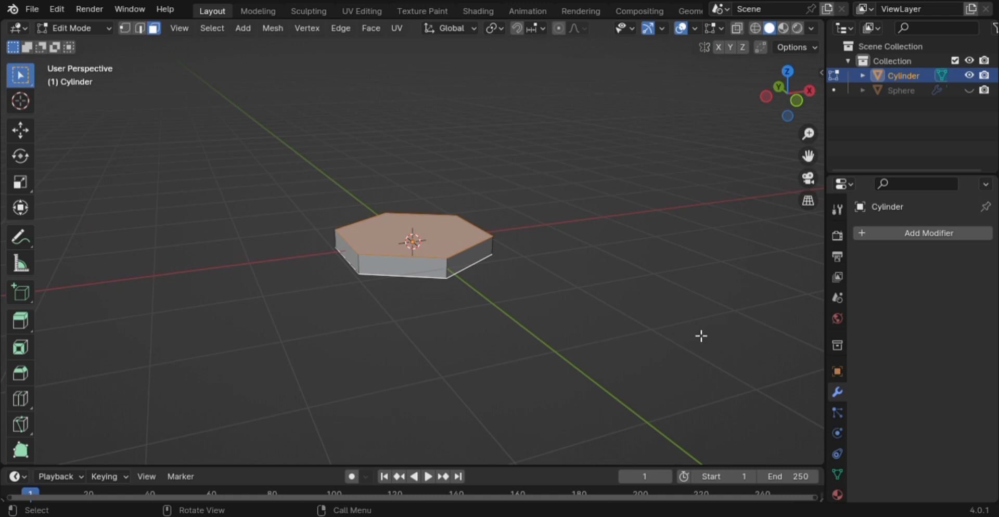
key(n)
click(728, 255)
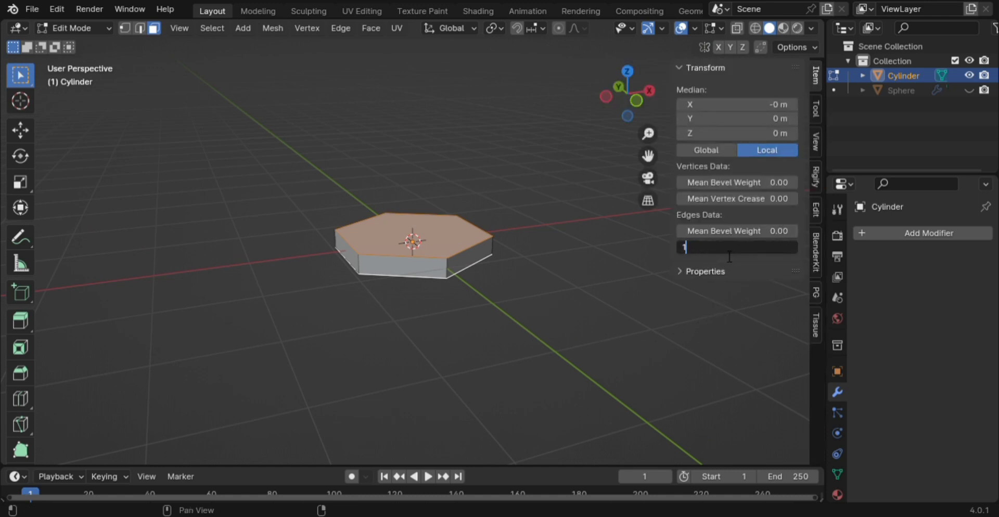
key(Return)
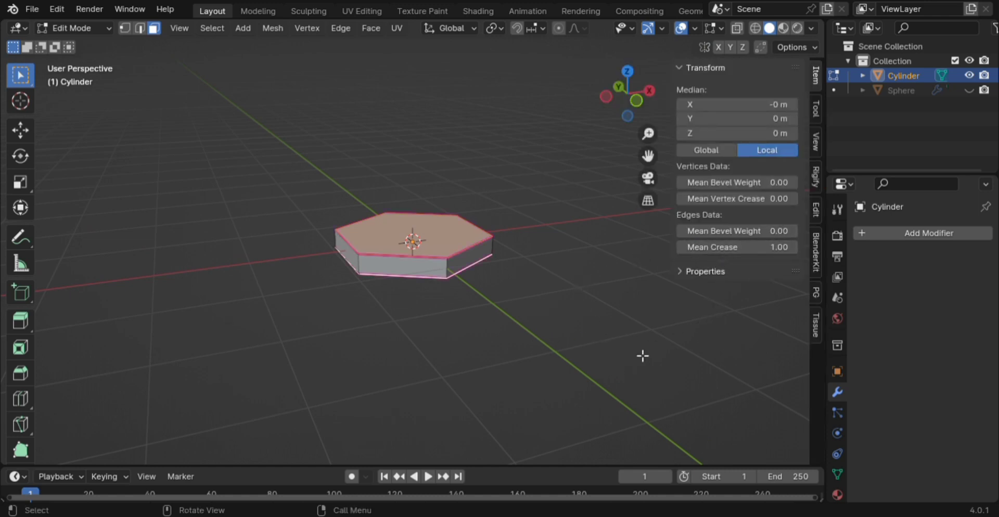
Inset the top and bottom hexagonal faces by about 0.21 m and repeat the same inset twice more.
key(i)
click(623, 341)
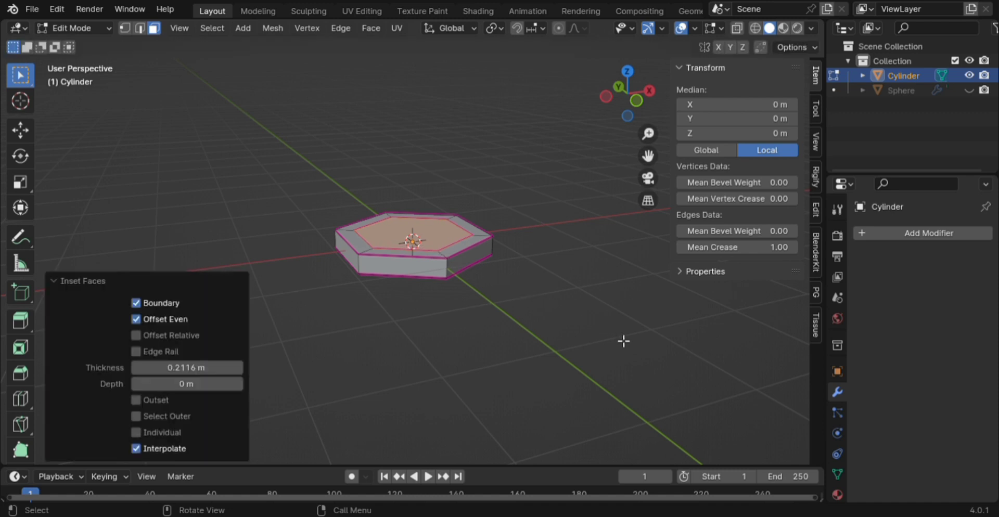
key(shift+r)
key(shift+r)
middle_drag(580, 314, 582, 354)
Set the mean crease of the innermost hexagonal faces to 0 and bridge their edge loops into a through hole.
click(754, 249)
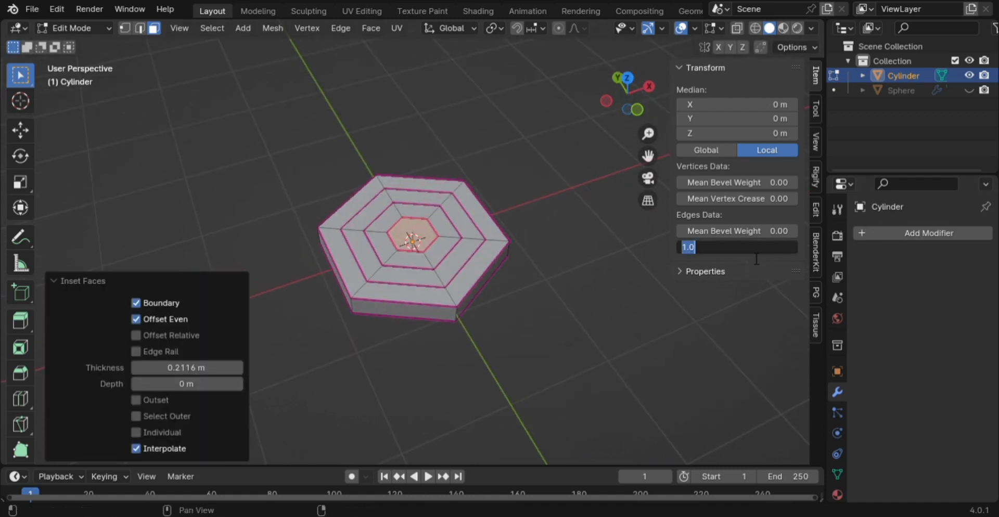
text(0)
key(Return)
scroll(568, 276, up, 3)
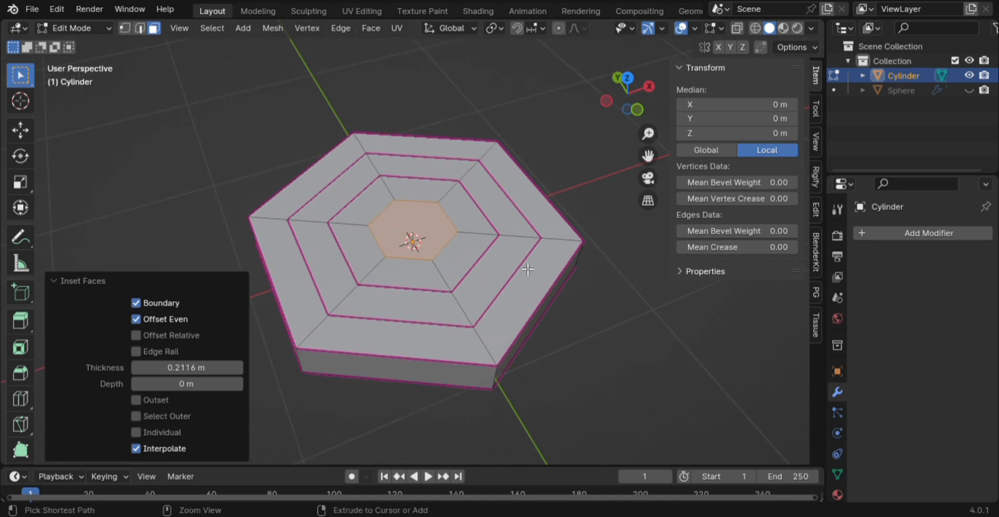
key(ctrl+e)
click(494, 184)
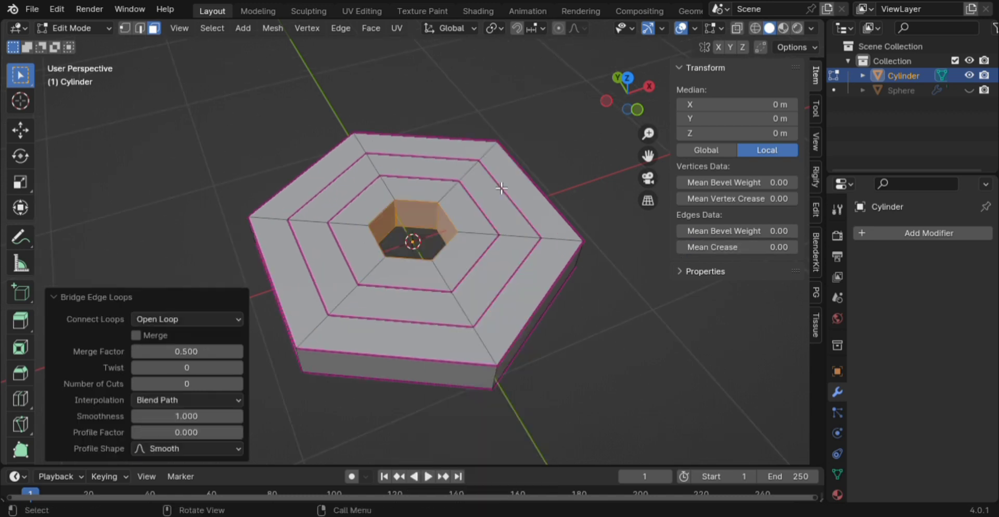
scroll(494, 234, up, 2)
Select the whole hexagonal mesh, rotate it 90° about the X axis and scale it down to about 0.83.
key(KP_1)
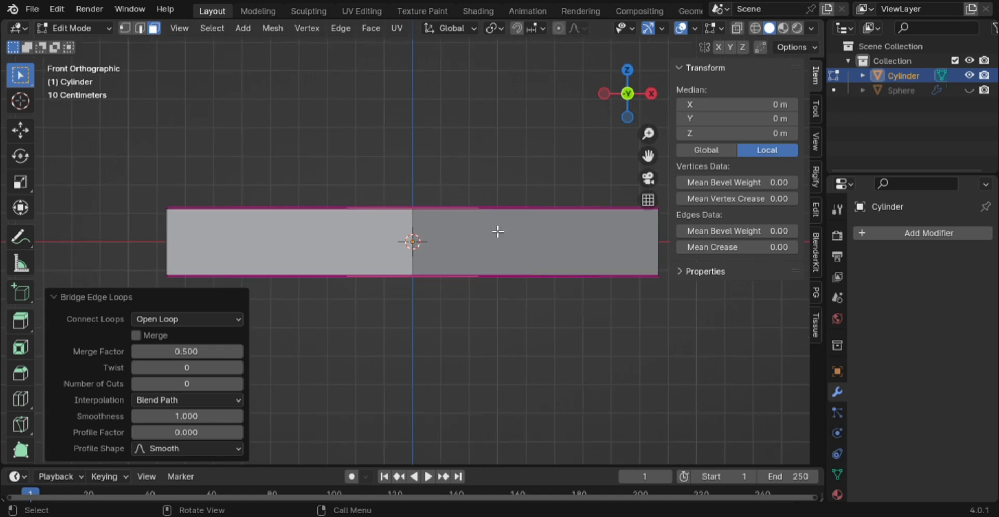
key(shift+e)
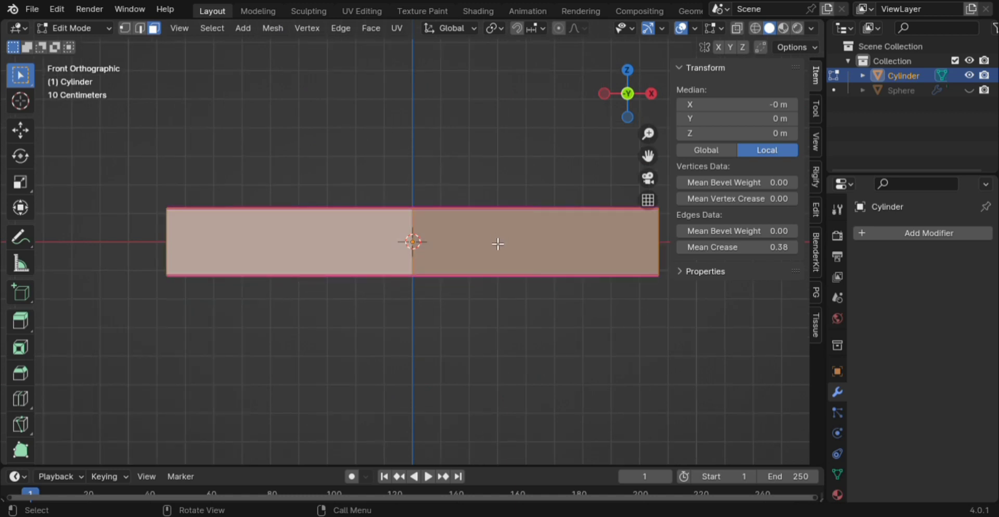
text(rx90)
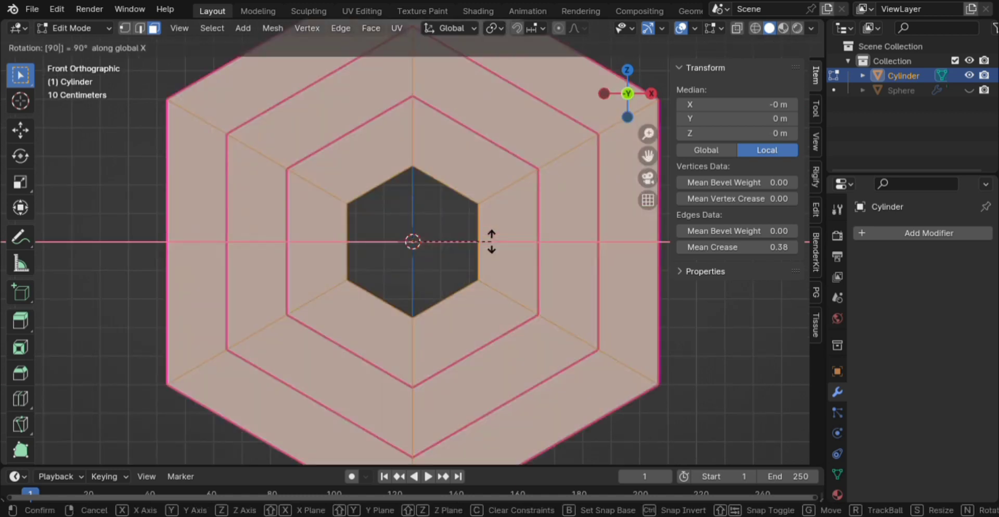
key(Return)
scroll(529, 307, down, 5)
key(s)
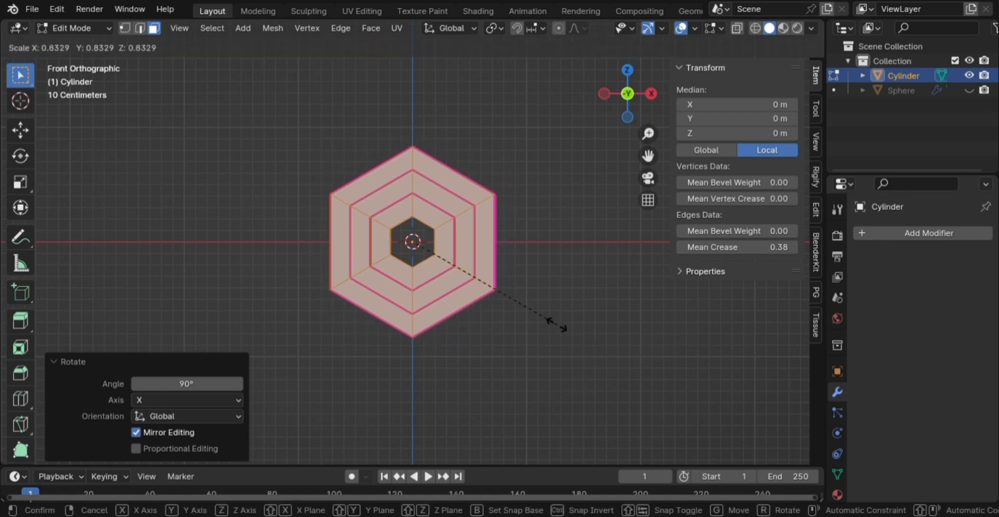
click(562, 330)
Select three alternating outer side faces of the hexagonal ring and inset them by about 0.056 m.
key(KP_5)
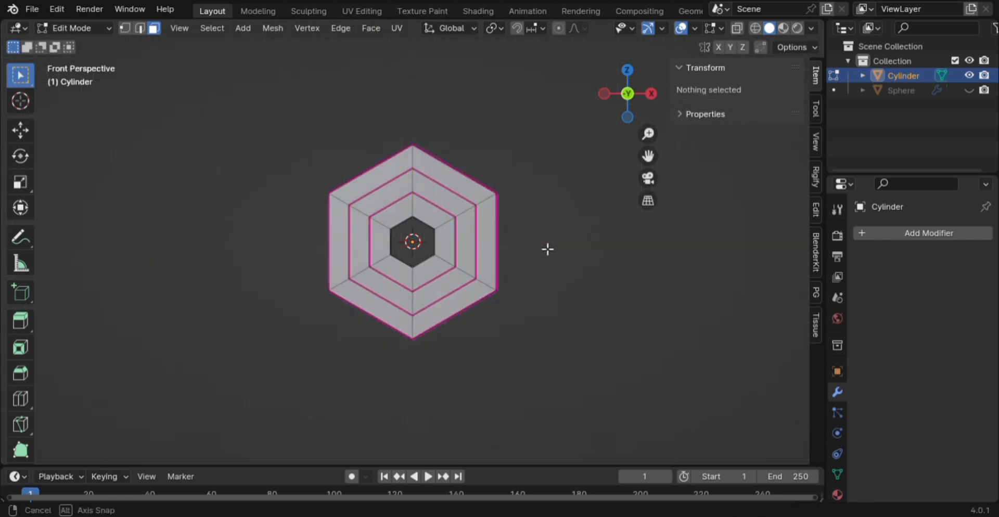
middle_drag(546, 248, 546, 316)
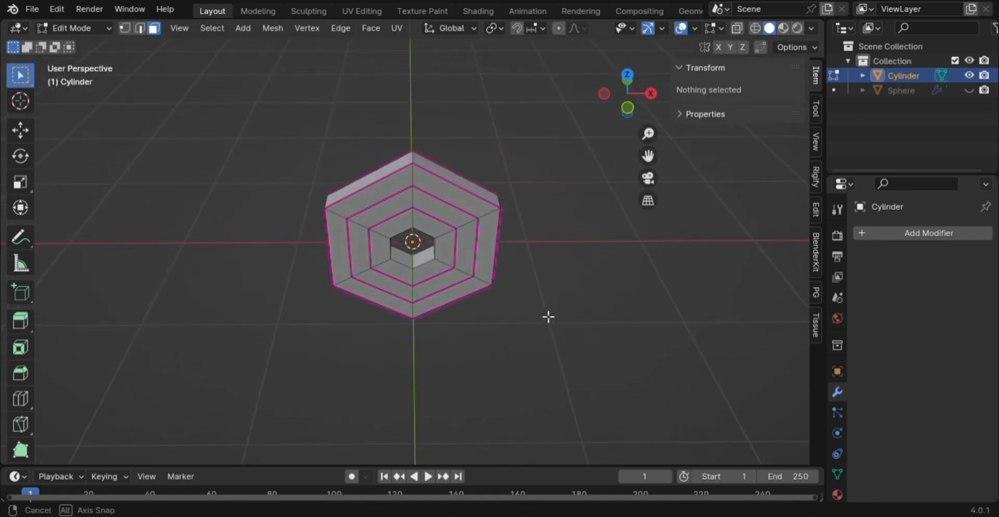
click(473, 187)
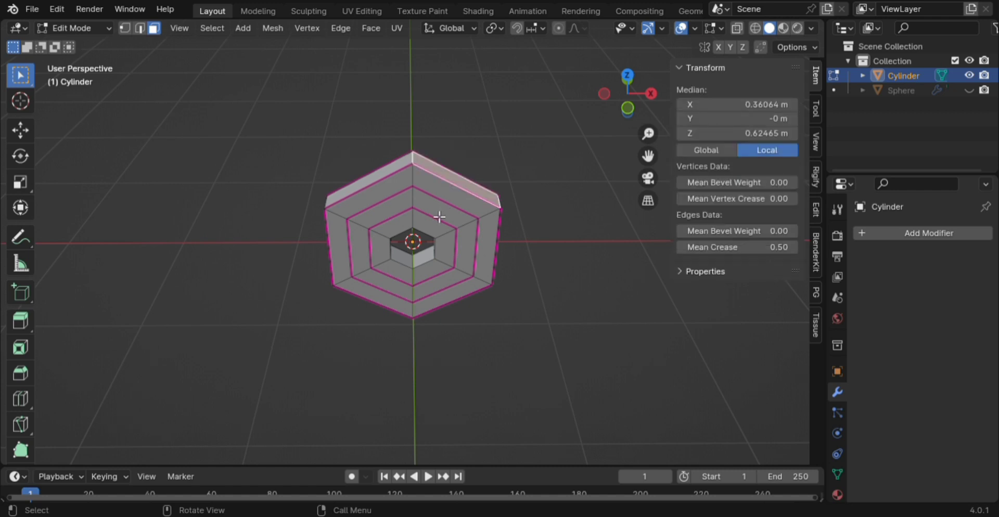
middle_drag(453, 201, 492, 201)
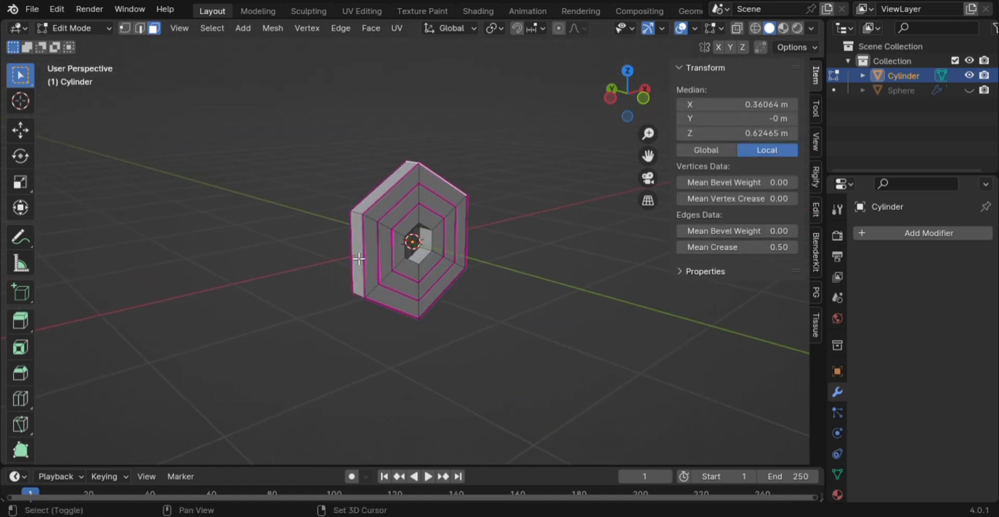
shift+click(358, 256)
middle_drag(358, 255, 531, 378)
shift+click(413, 284)
scroll(470, 285, down, 3)
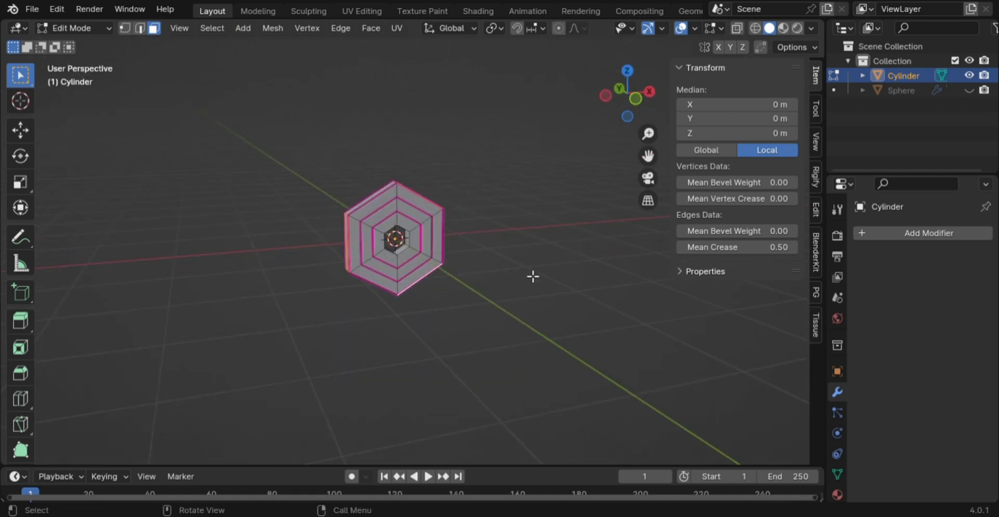
scroll(533, 276, up, 3)
key(i)
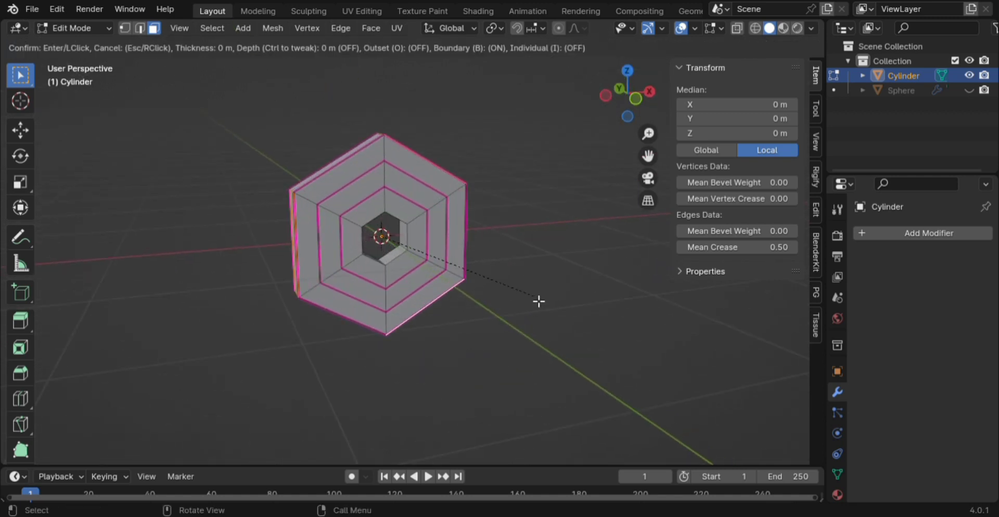
click(531, 298)
Scale the three inset side faces of the hexagonal ring along global Y by about 1.155.
middle_drag(511, 292, 590, 280)
scroll(498, 287, up, 3)
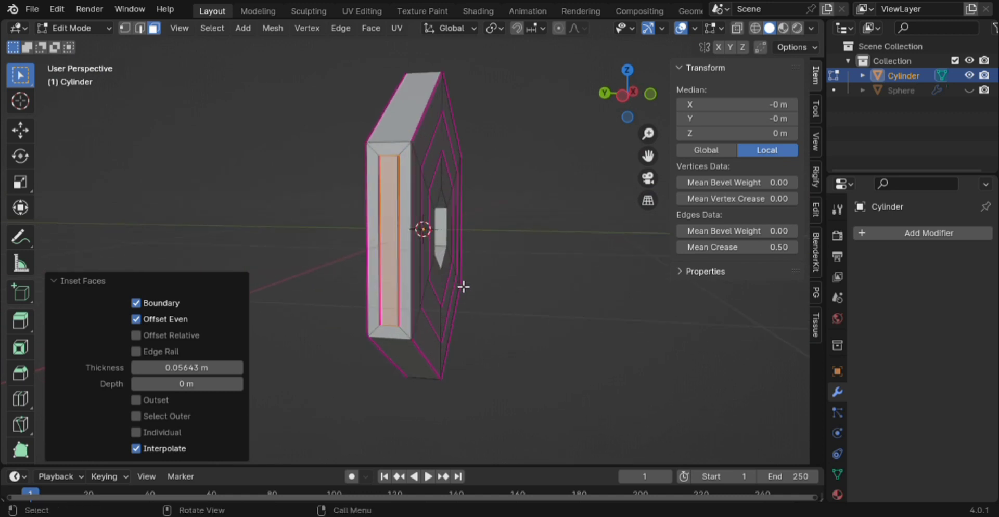
key(s)
key(y)
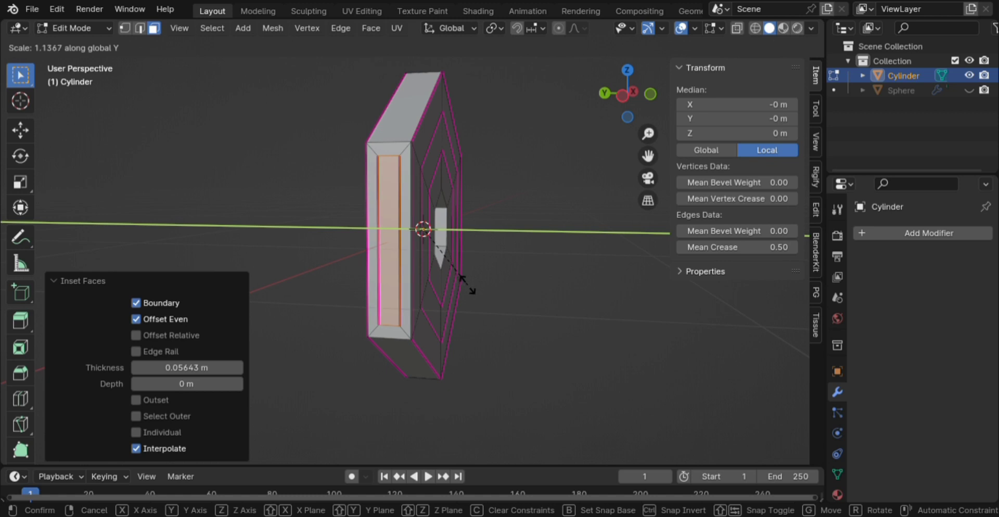
click(473, 293)
Set the transform pivot point to Individual Origins and the transform orientation to Normal.
middle_drag(477, 250, 360, 291)
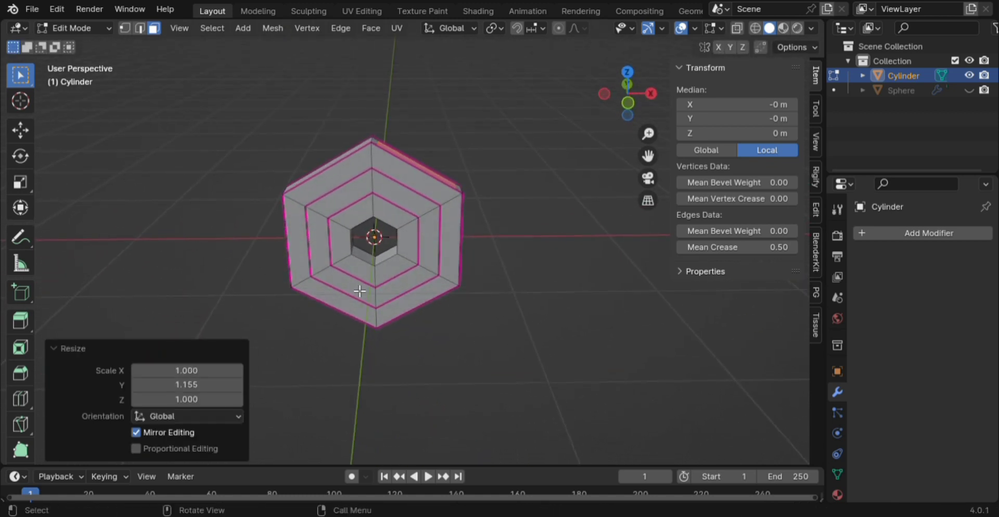
click(494, 28)
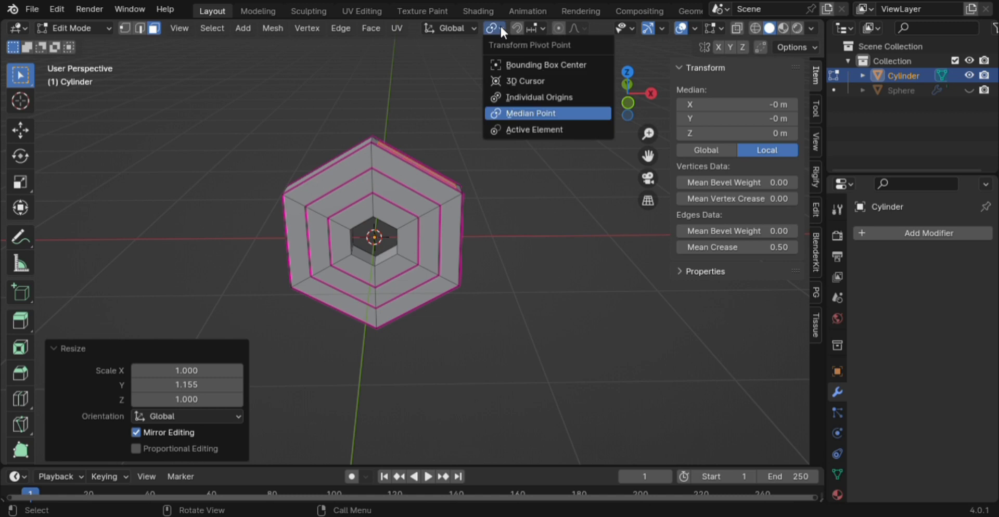
click(510, 96)
click(449, 28)
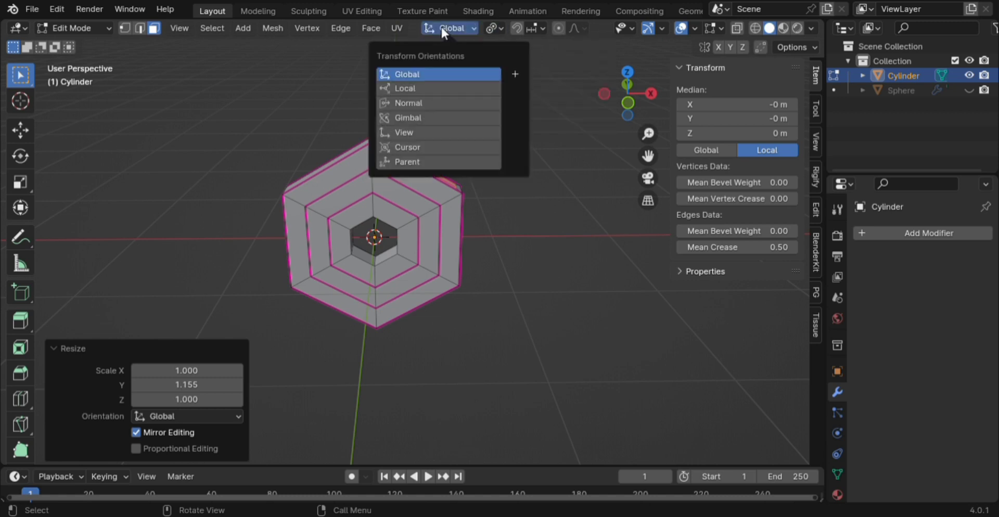
click(416, 102)
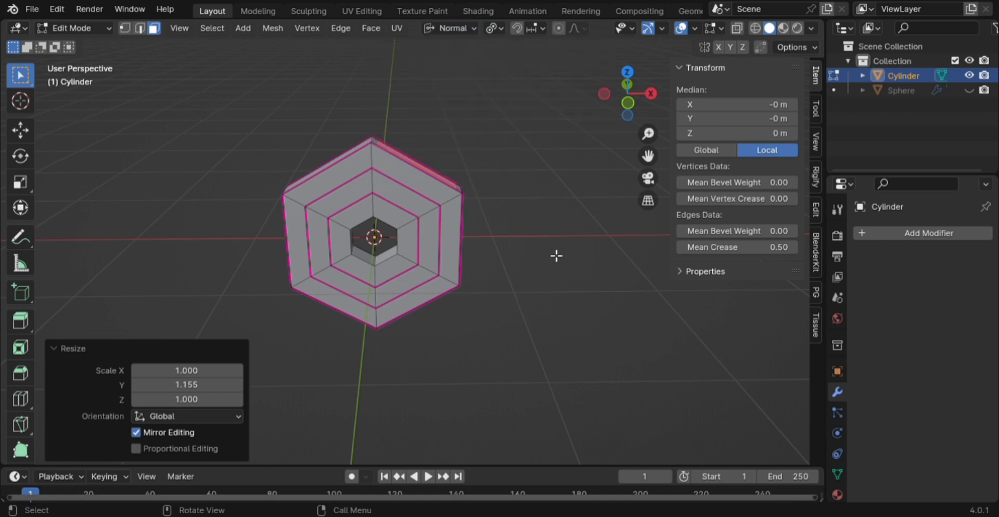
Extrude the three selected side faces outward about 0.44 m along their normals and scale their ends up by about 1.357.
key(KP_1)
key(e)
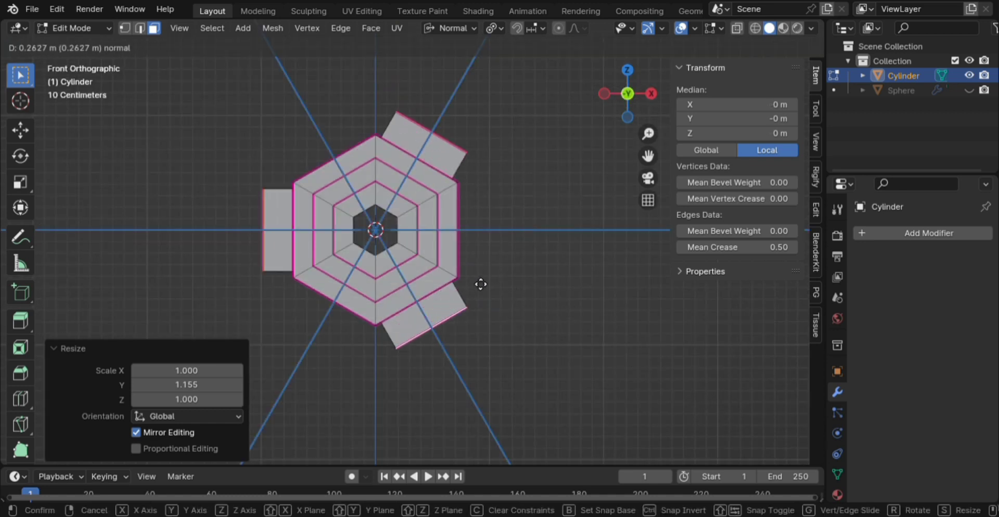
click(455, 263)
key(s)
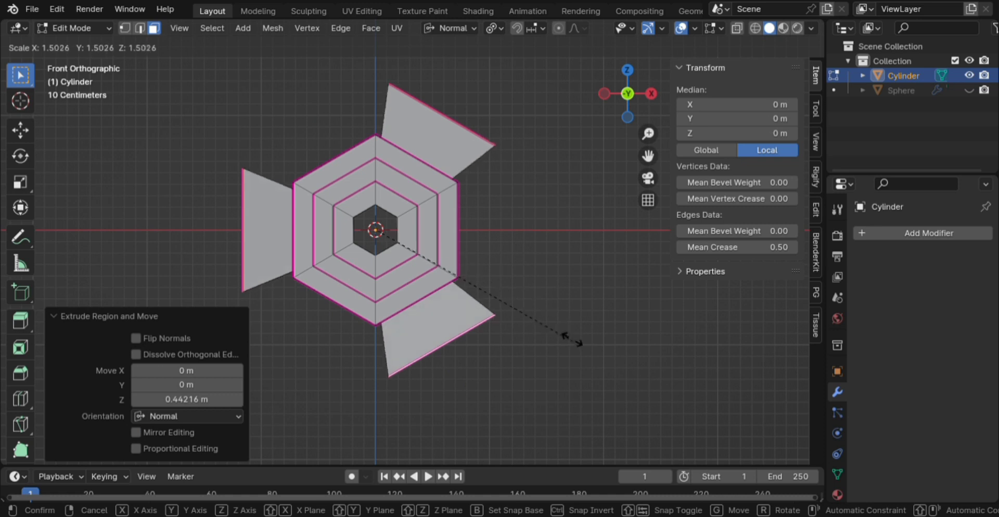
click(567, 331)
Extrude the three blade ends another 0.96 m or so outward and scale them up by about 1.168.
scroll(528, 305, down, 6)
key(e)
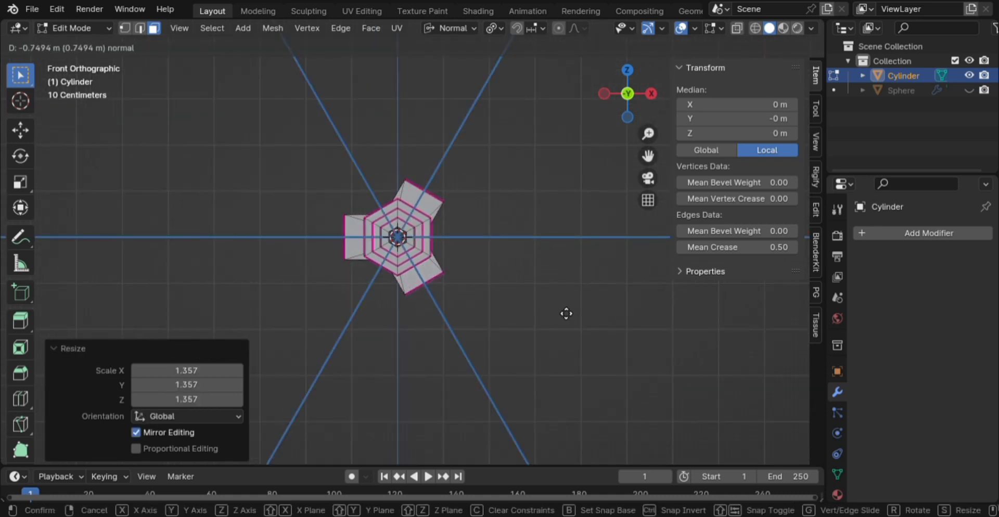
click(487, 278)
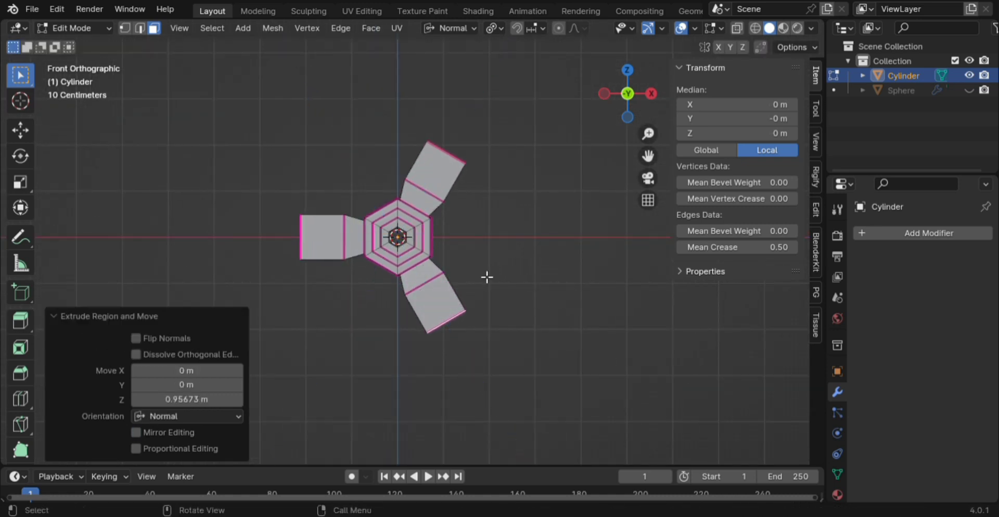
key(s)
click(549, 327)
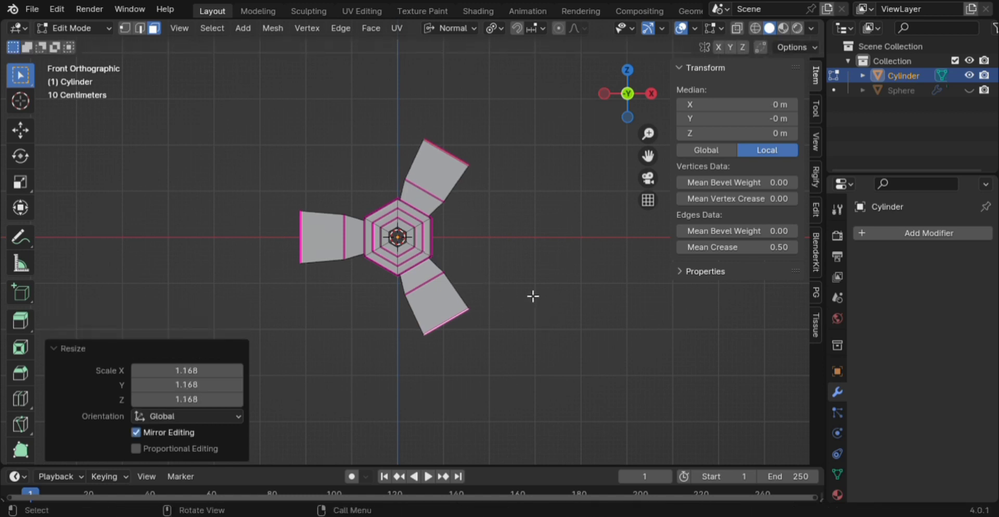
Extrude the blade ends about 0.64 m farther and narrow them by scaling to about 0.578.
key(e)
click(557, 270)
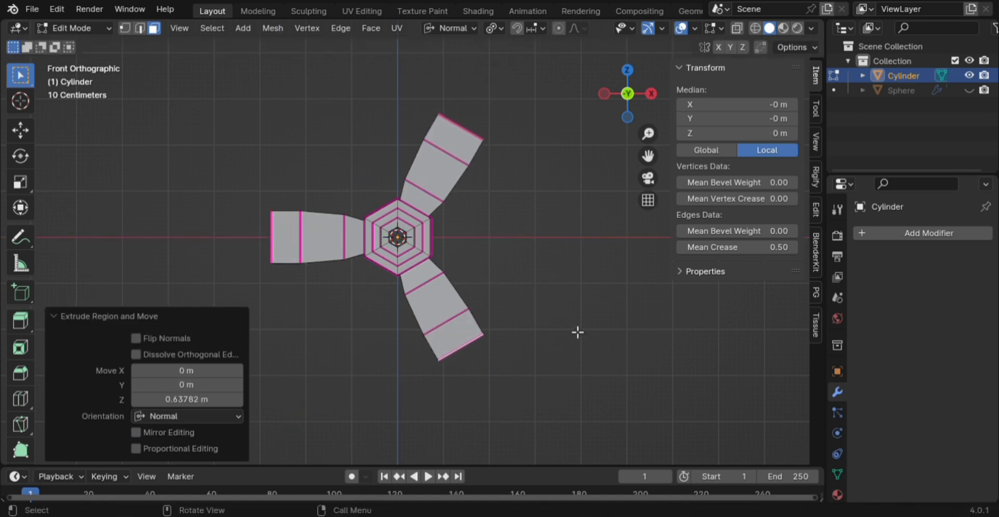
key(s)
click(502, 272)
Extrude short blade tips of about 0.35 m and taper them by scaling to about 0.257.
key(e)
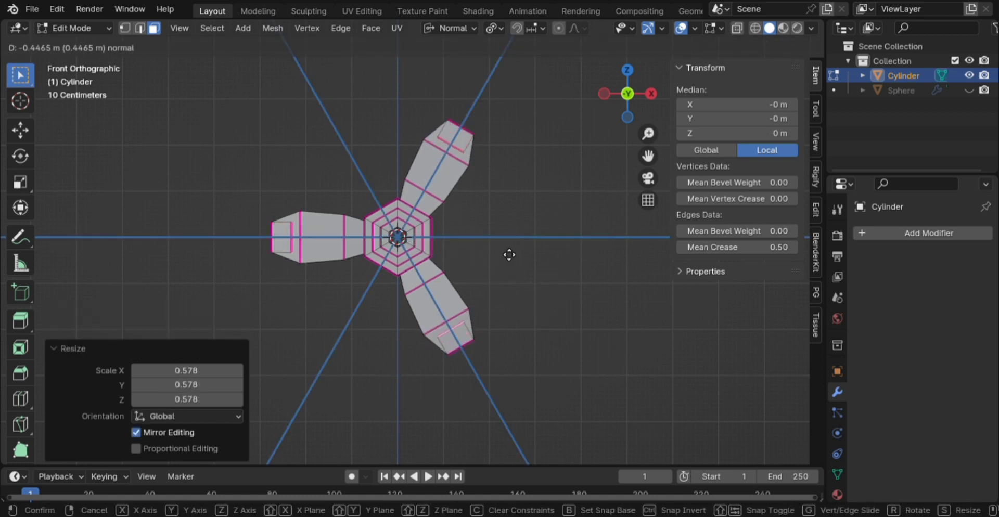
click(508, 291)
key(s)
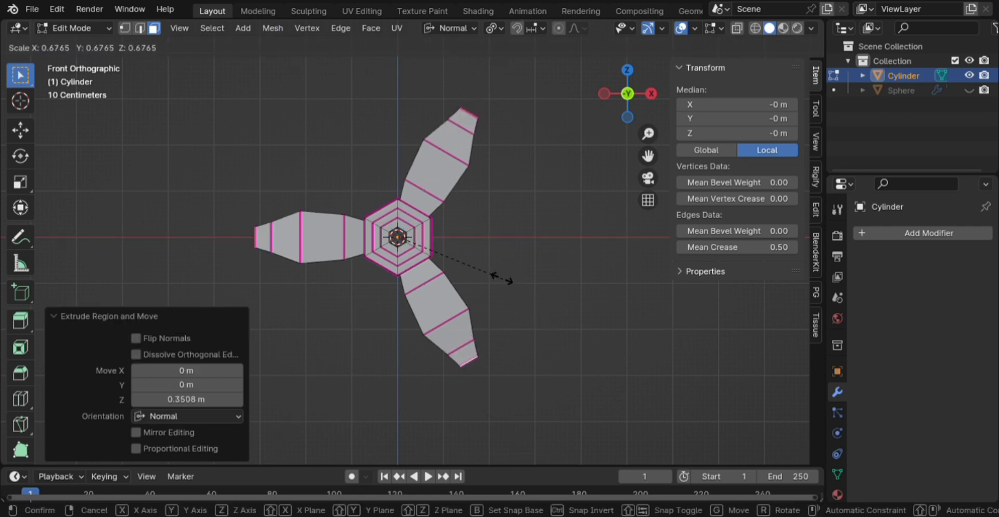
click(442, 234)
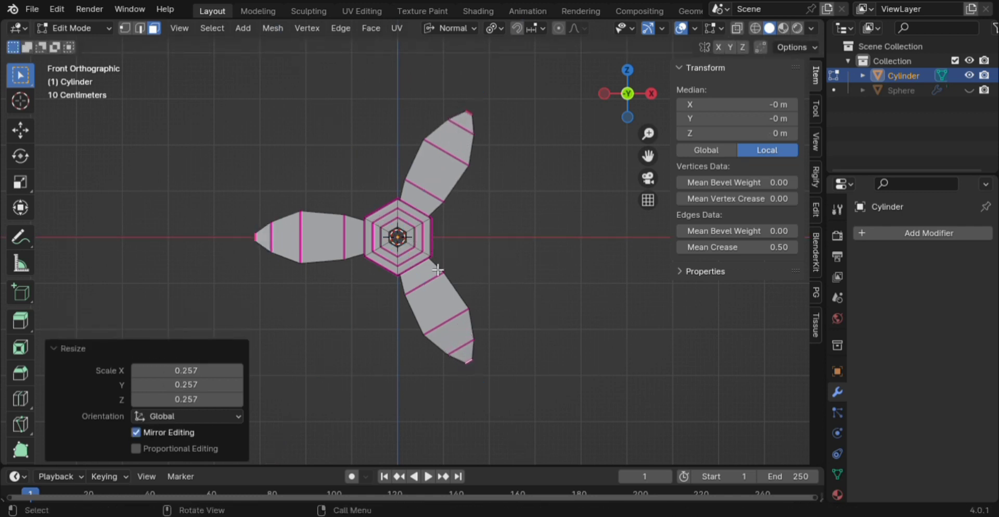
Twist the blades by rotating their tips about 22.5° around normal Z with smooth proportional editing at a size of about 3.8.
scroll(445, 260, up, 4)
scroll(446, 260, down, 4)
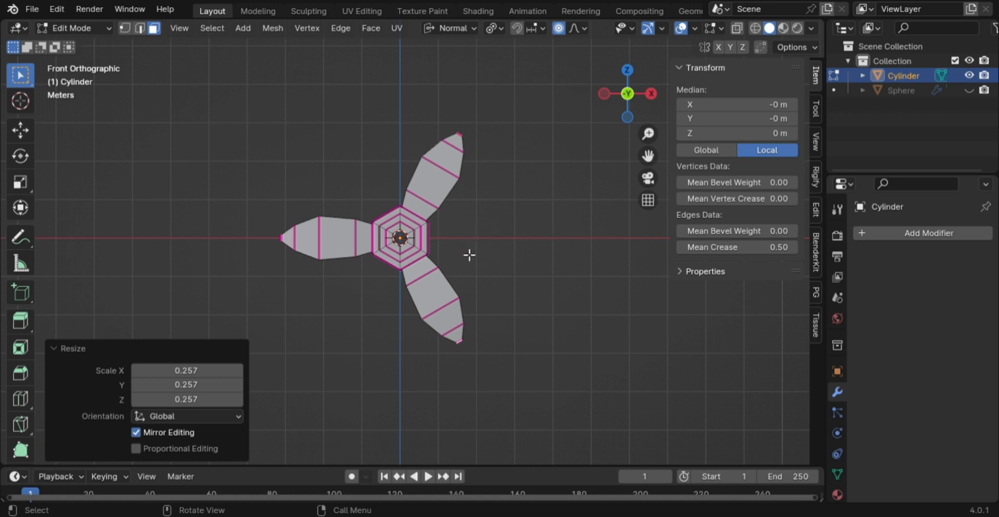
key(r)
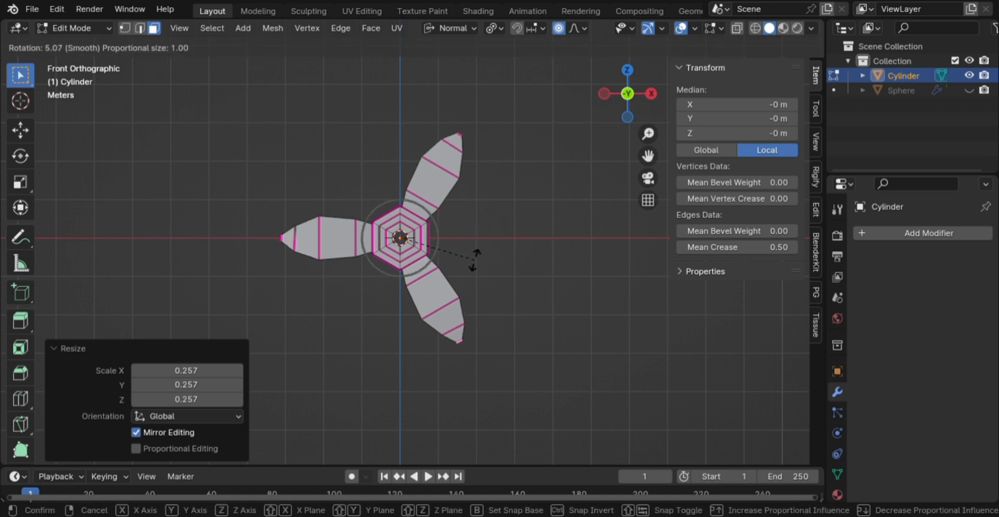
scroll(475, 260, down, 14)
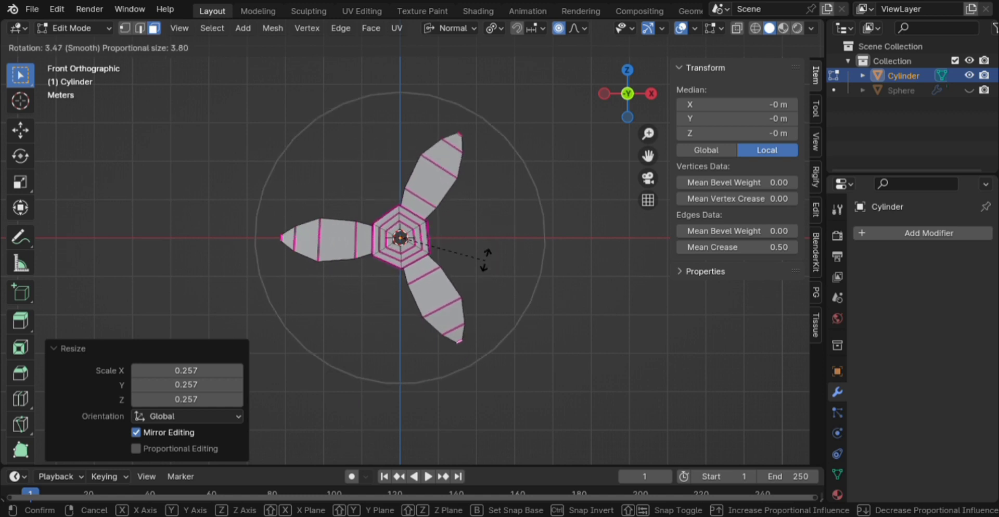
key(z)
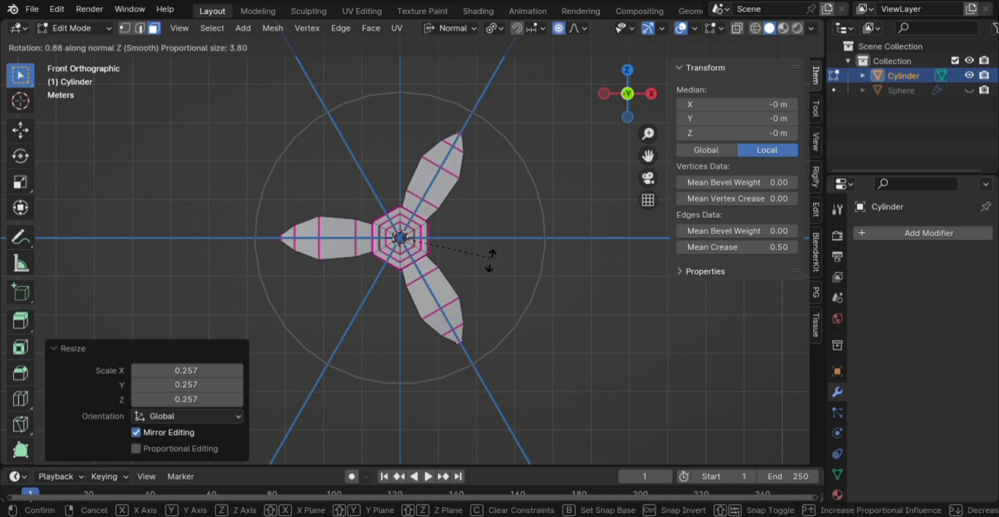
click(487, 296)
scroll(472, 233, up, 1)
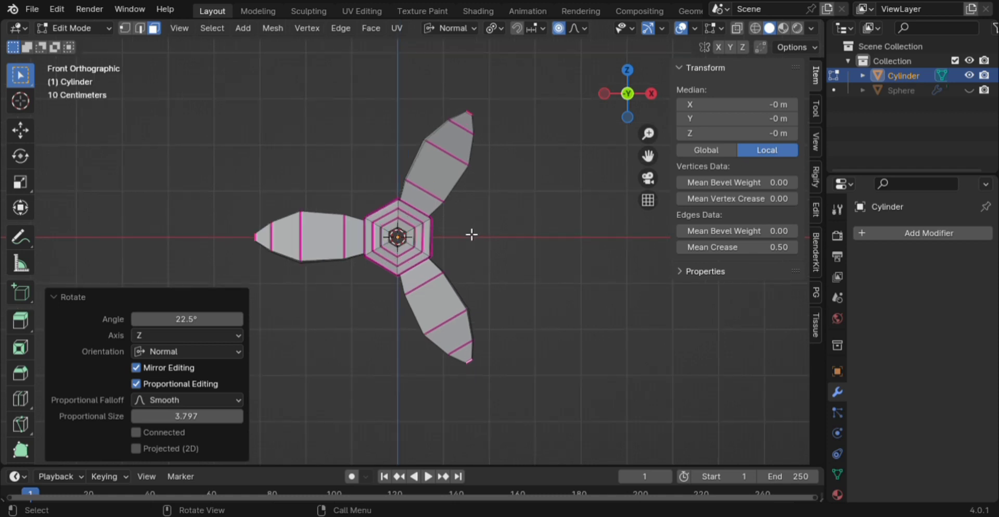
Add a level 2 subdivision surface to the blade object and shade it smooth.
middle_drag(422, 231, 504, 272)
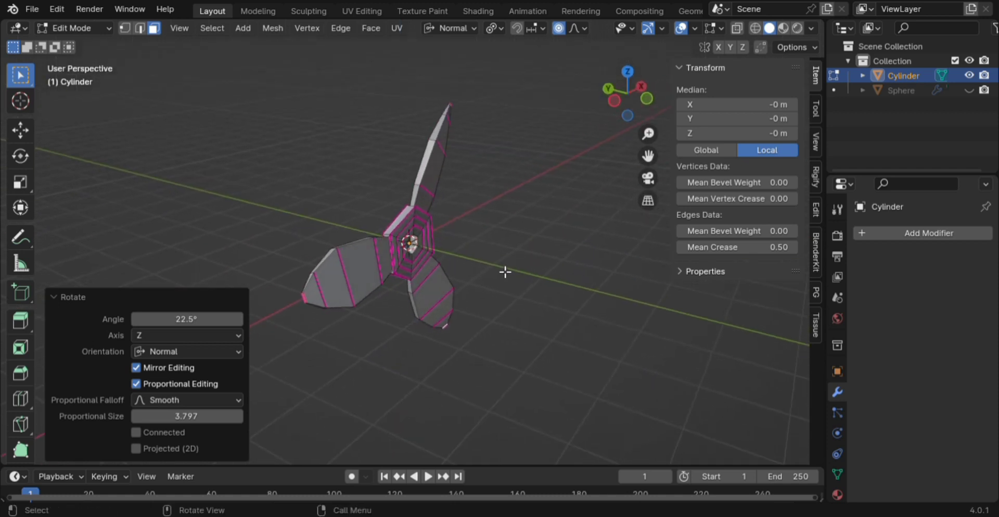
key(Tab)
key(ctrl+2)
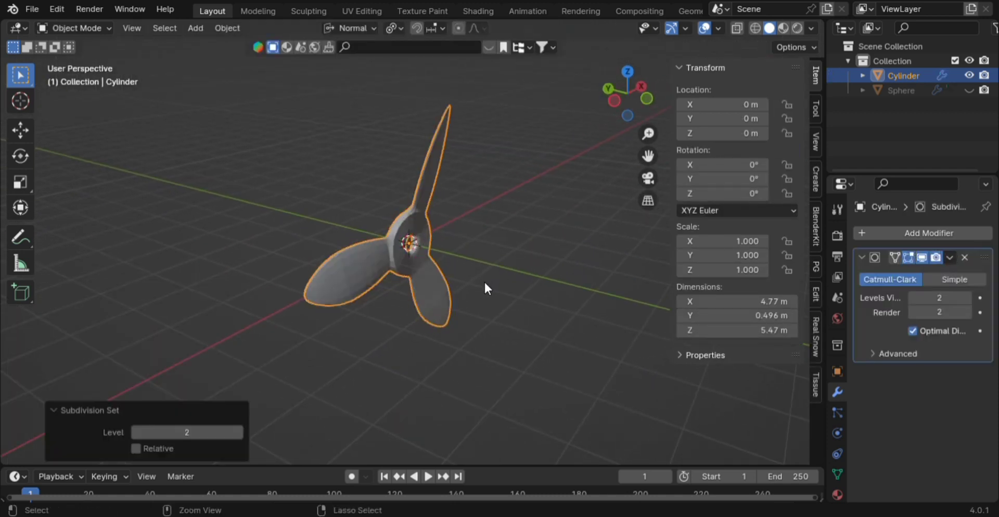
right_click(406, 258)
click(392, 228)
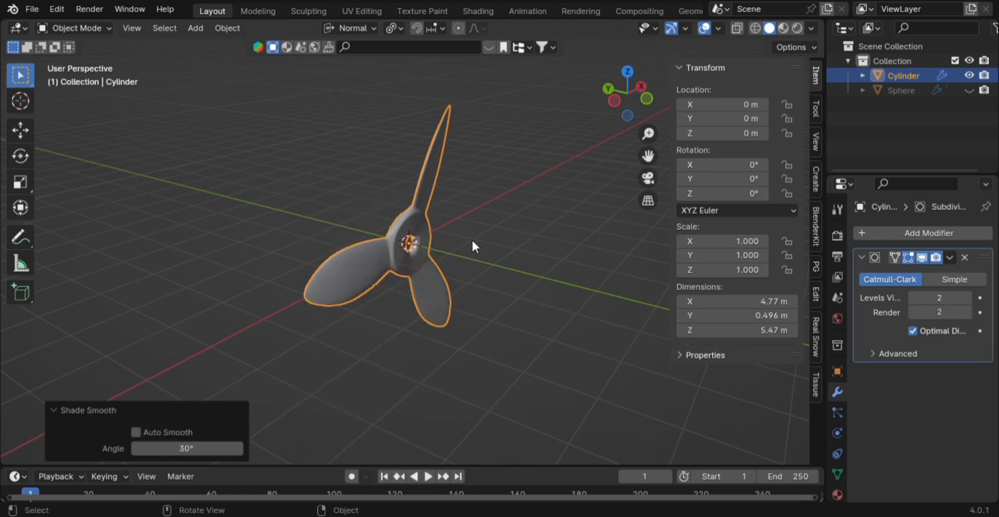
click(493, 243)
Scale the entire blade mesh down to about 0.6 in Edit Mode.
scroll(492, 243, up, 5)
middle_drag(491, 249, 433, 226)
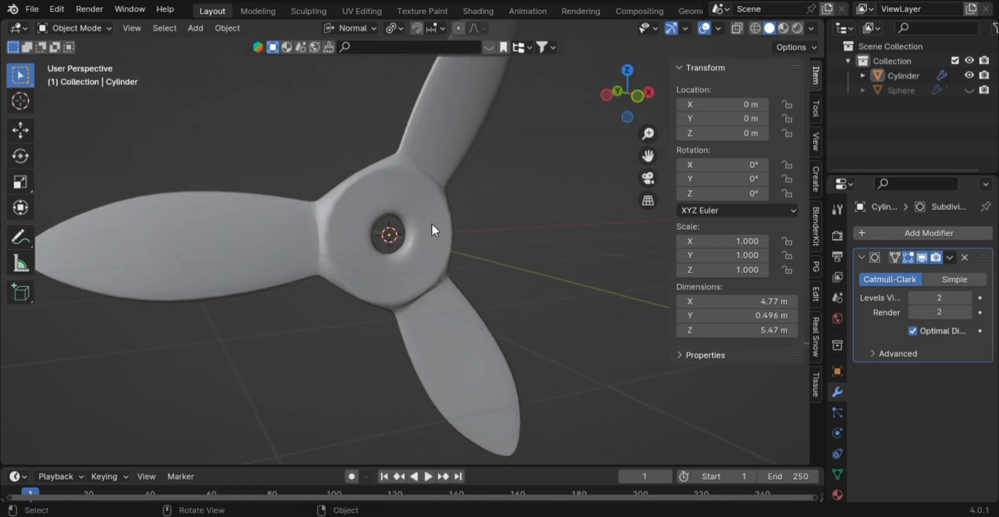
key(Tab)
key(a)
key(s)
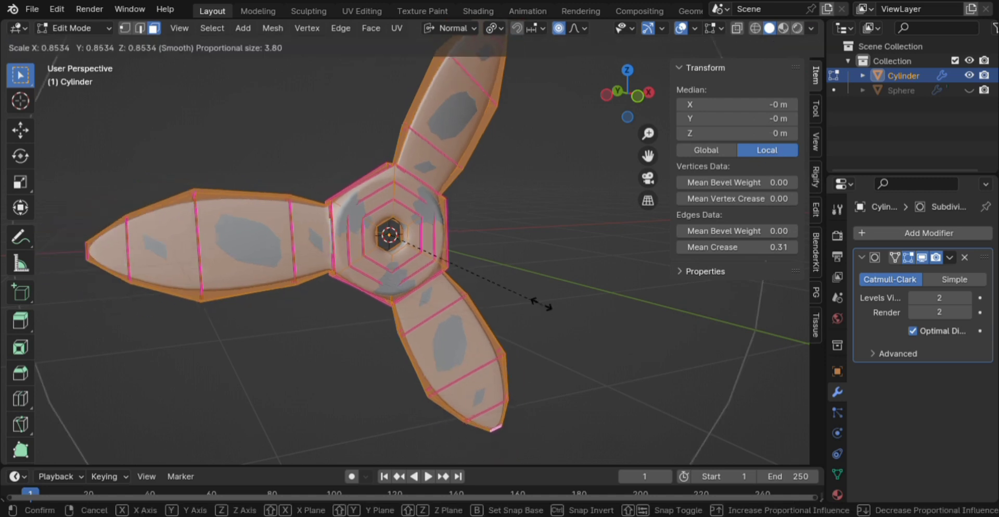
click(499, 294)
Set the transform orientation to Global and the pivot point to Median Point, and deselect the whole blade mesh.
key(KP_1)
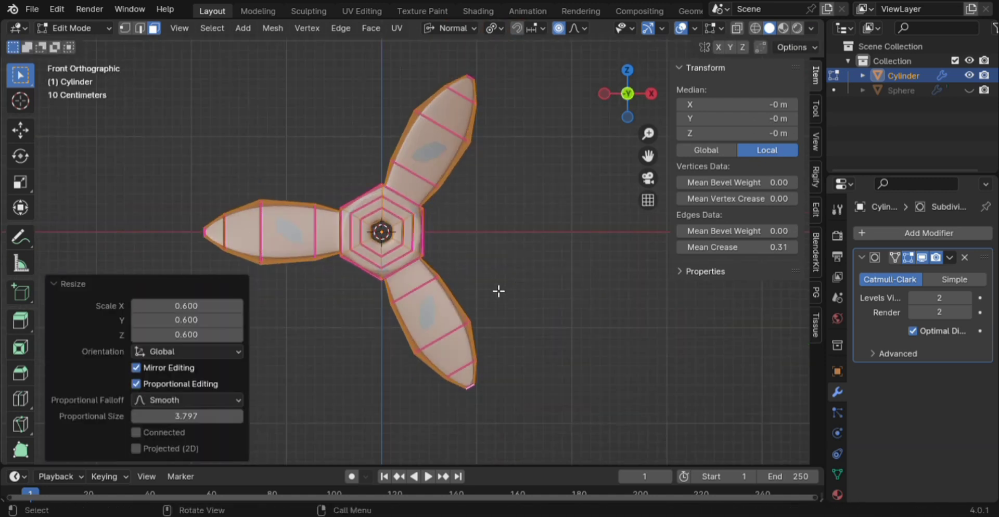
scroll(581, 240, down, 5)
click(459, 23)
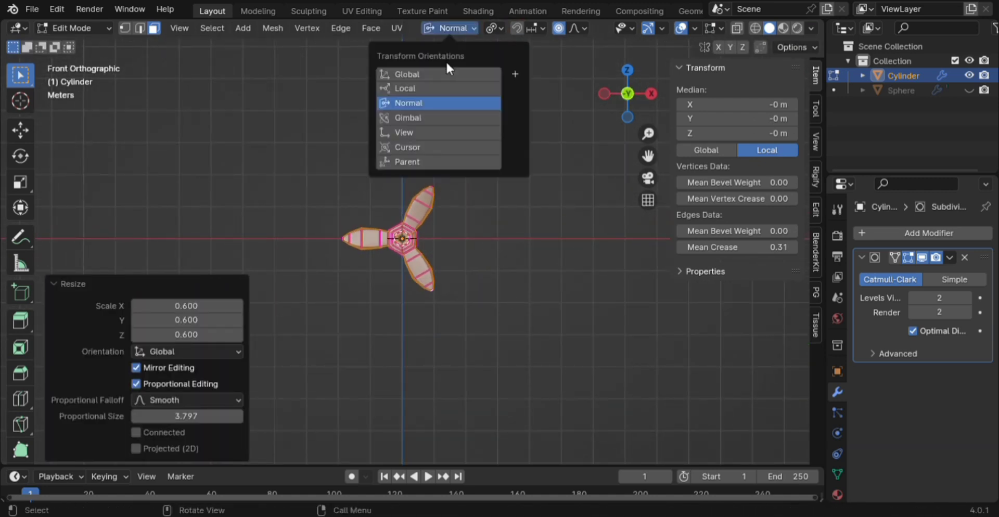
click(440, 73)
click(494, 28)
click(498, 26)
click(499, 28)
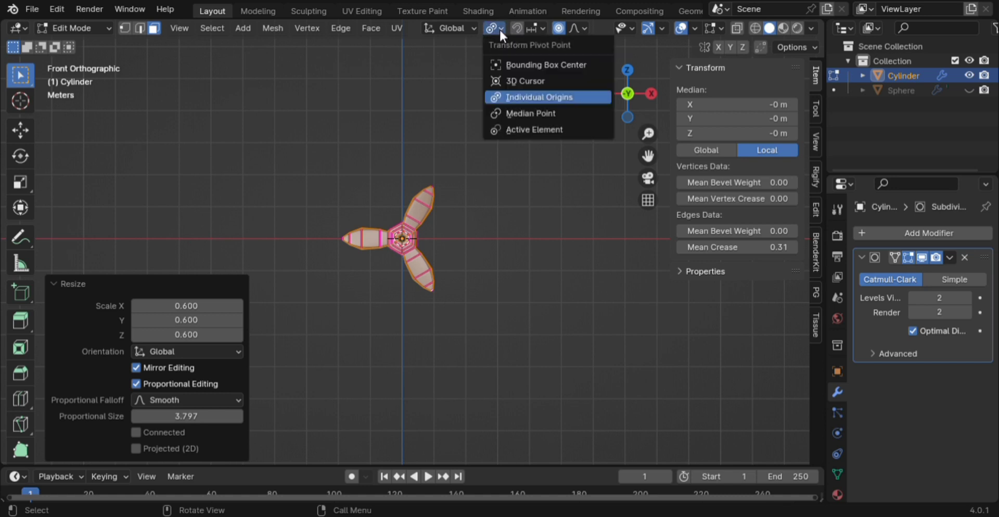
click(514, 113)
key(alt+a)
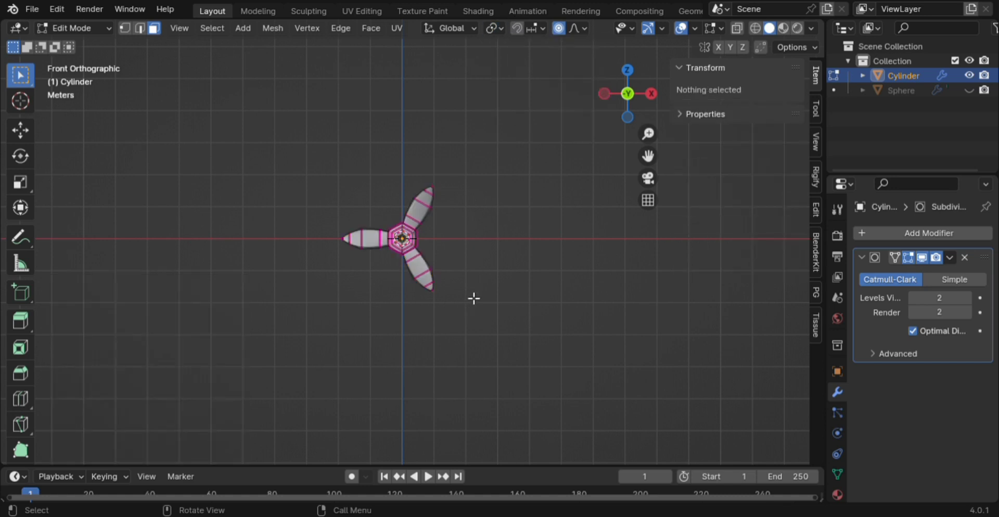
Return to Object Mode and unhide the wireframe sphere cage around the blades.
key(Tab)
key(alt+h)
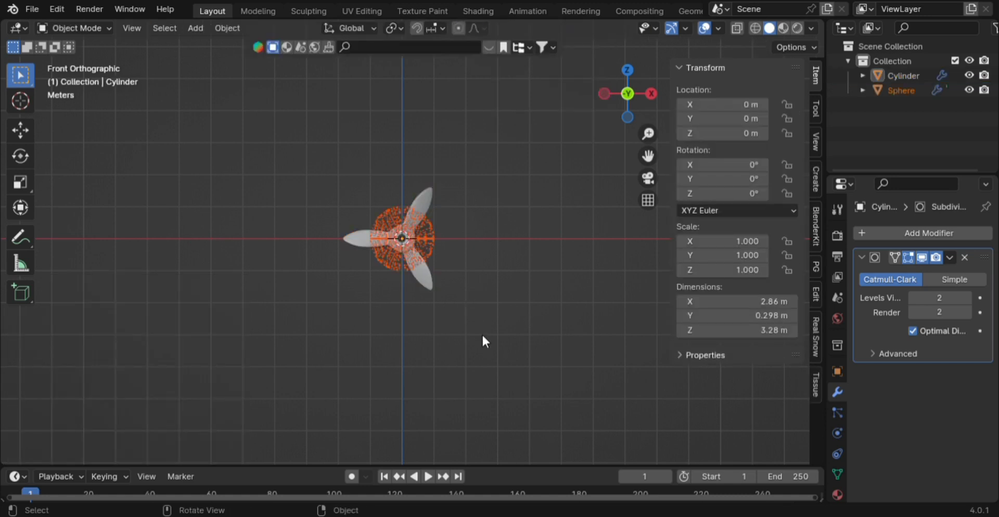
scroll(476, 308, up, 5)
scroll(445, 242, up, 2)
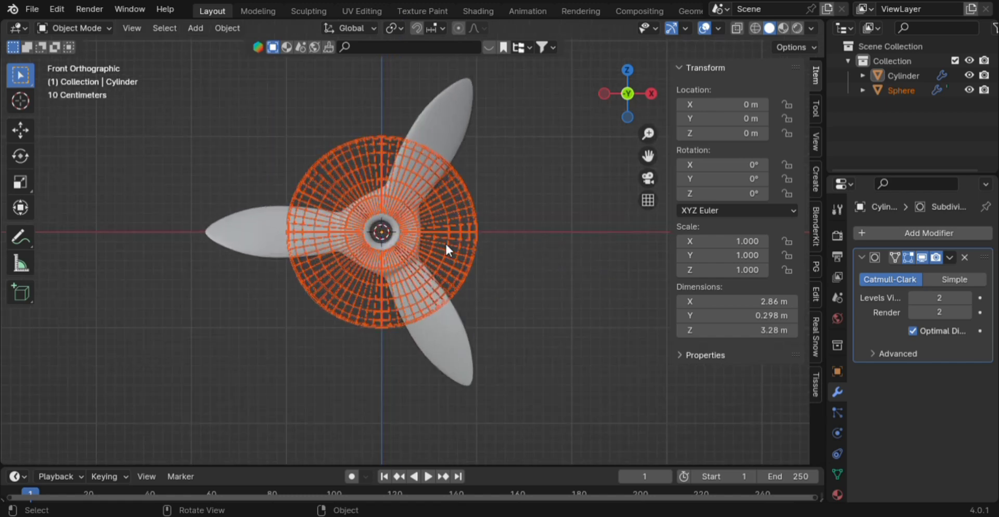
Scale the wireframe sphere cage up by about 2.013 so that it encloses the blades.
click(448, 143)
click(437, 180)
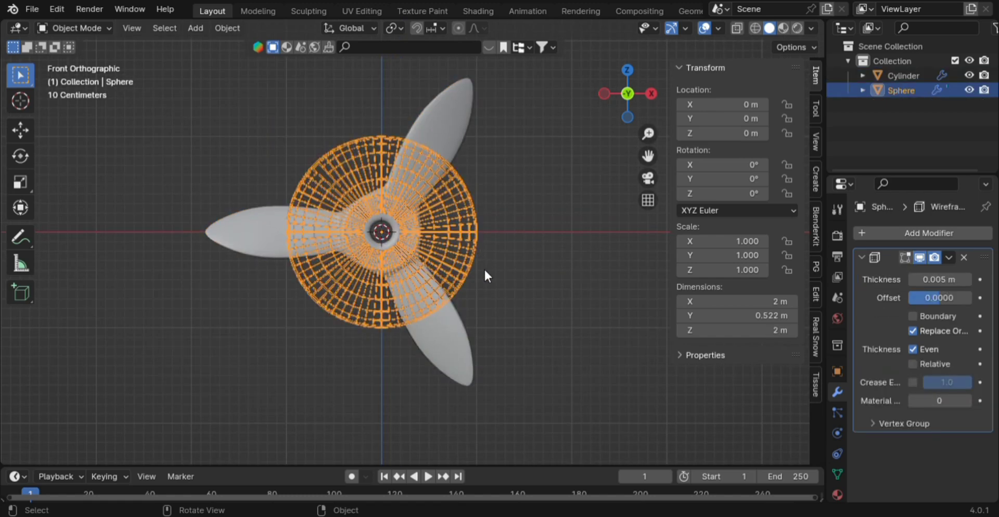
key(s)
click(546, 375)
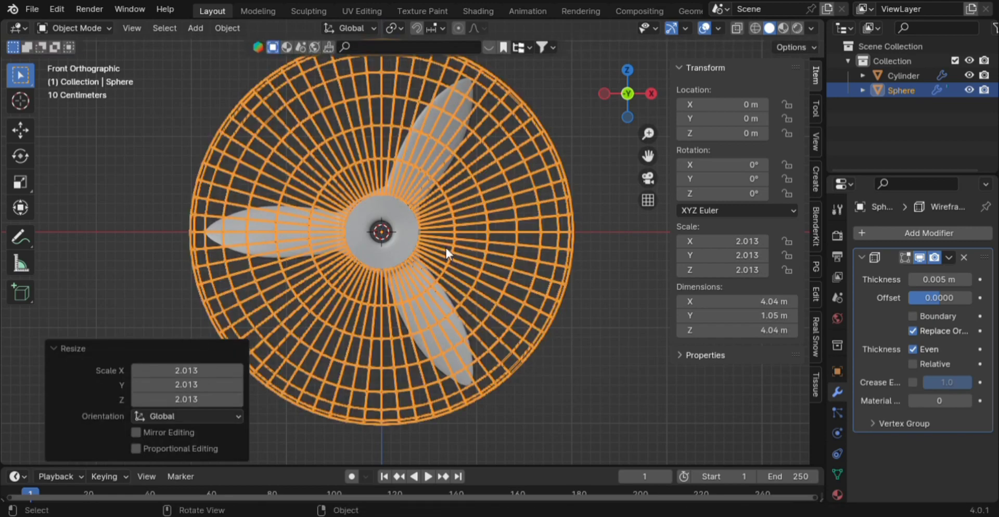
middle_drag(445, 245, 558, 311)
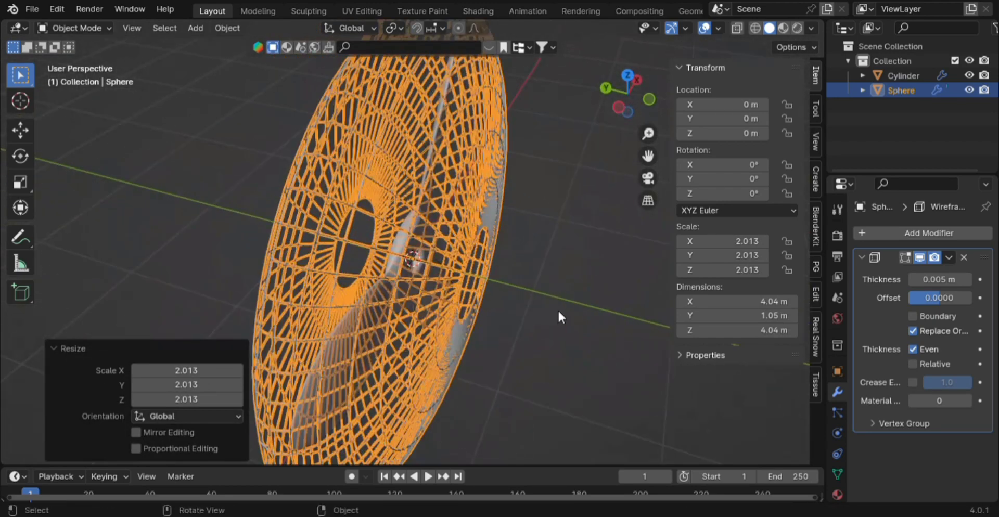
key(Tab)
key(Tab)
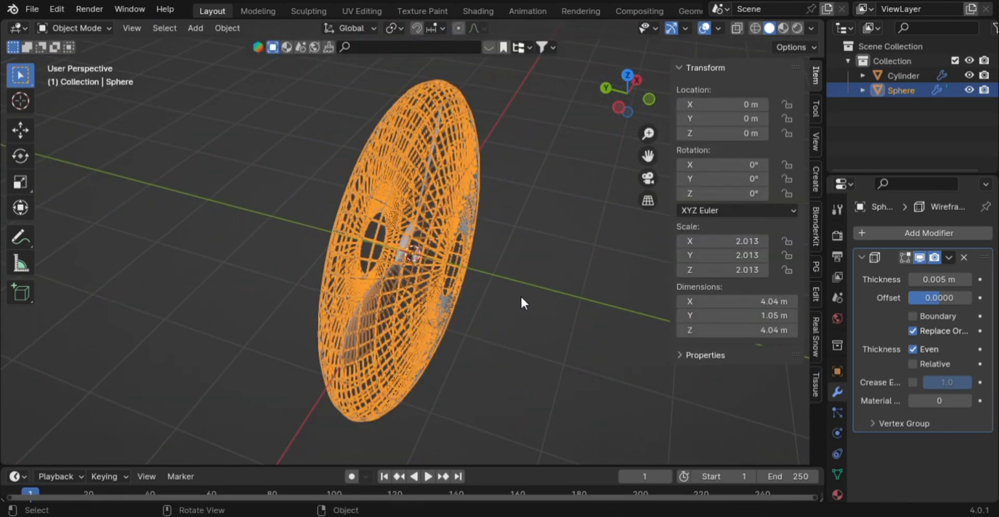
Apply the Wireframe modifier on the sphere cage and enter Edit Mode on its mesh.
click(520, 295)
click(949, 257)
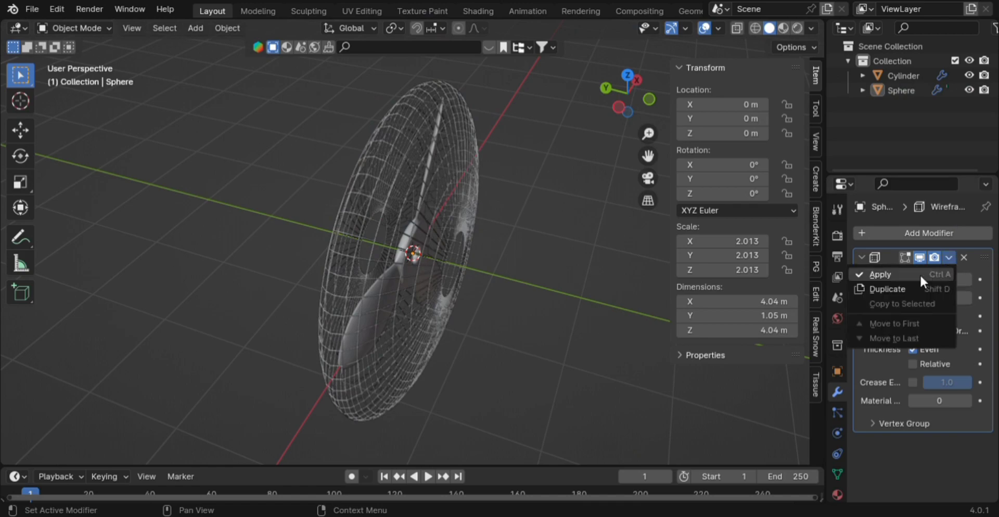
click(884, 274)
key(Tab)
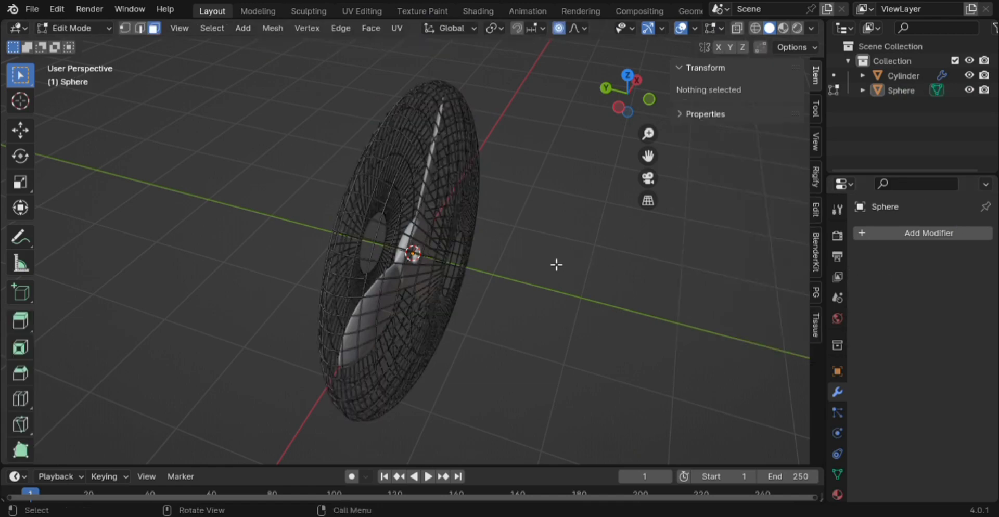
Examine the cage's wire geometry up close around the opening in front of the hub.
scroll(557, 265, up, 5)
middle_drag(562, 265, 500, 258)
scroll(505, 266, down, 6)
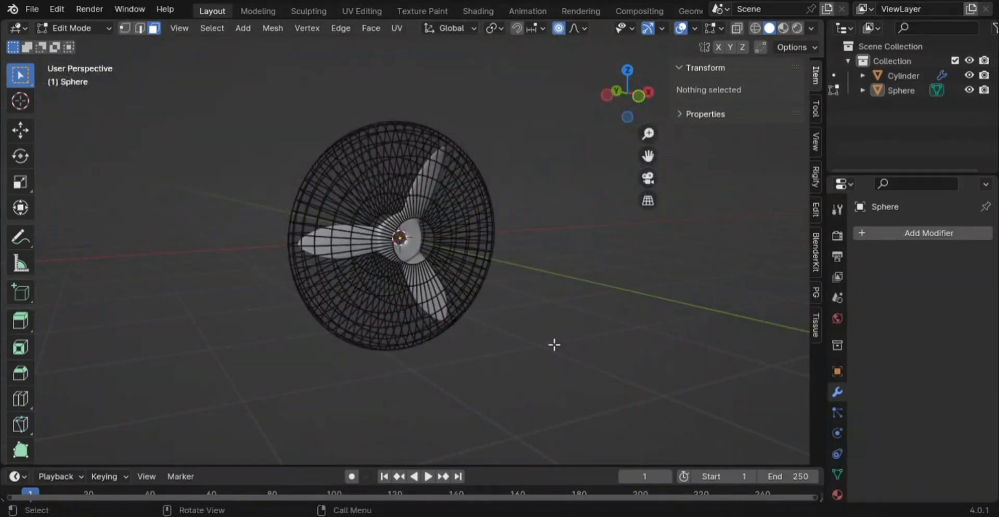
scroll(552, 333, up, 4)
scroll(542, 321, down, 3)
scroll(545, 320, up, 2)
scroll(430, 229, up, 4)
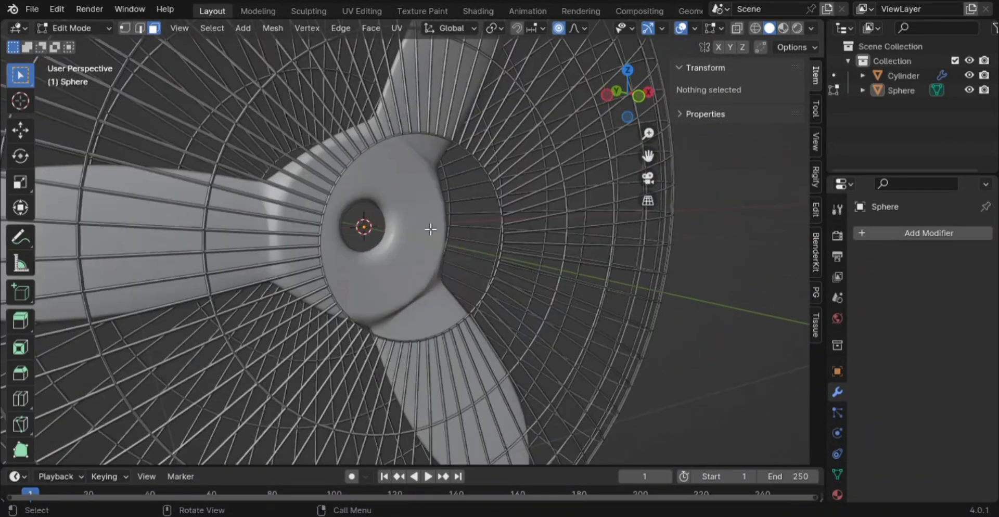
scroll(430, 230, up, 2)
key(Tab)
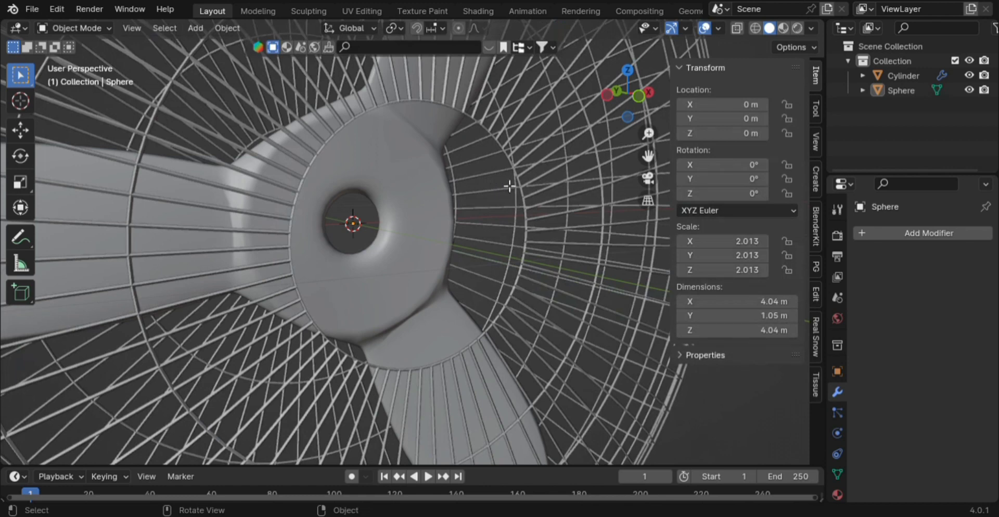
key(Tab)
scroll(511, 187, up, 5)
scroll(513, 211, down, 5)
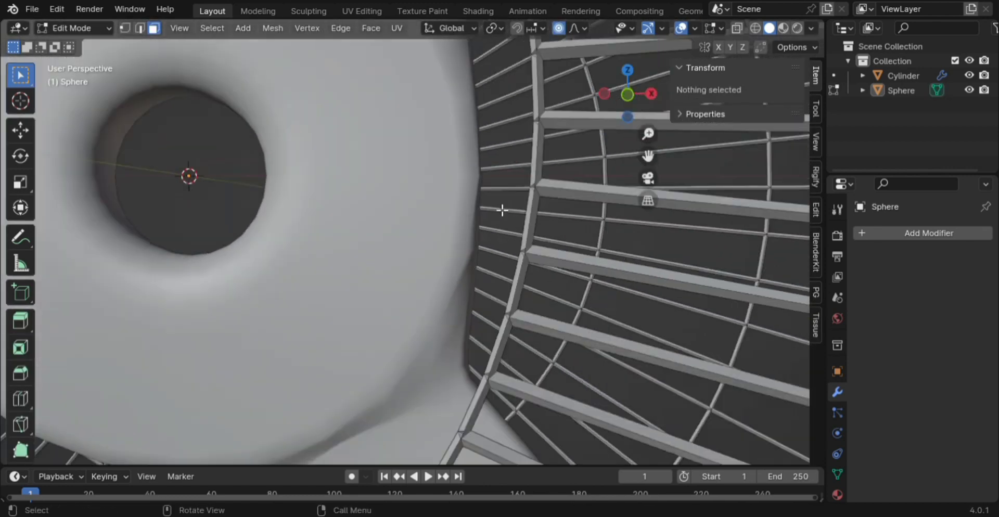
Try to select the vertex loop along the cage's inner ring in vertex select mode.
key(1)
scroll(493, 229, up, 3)
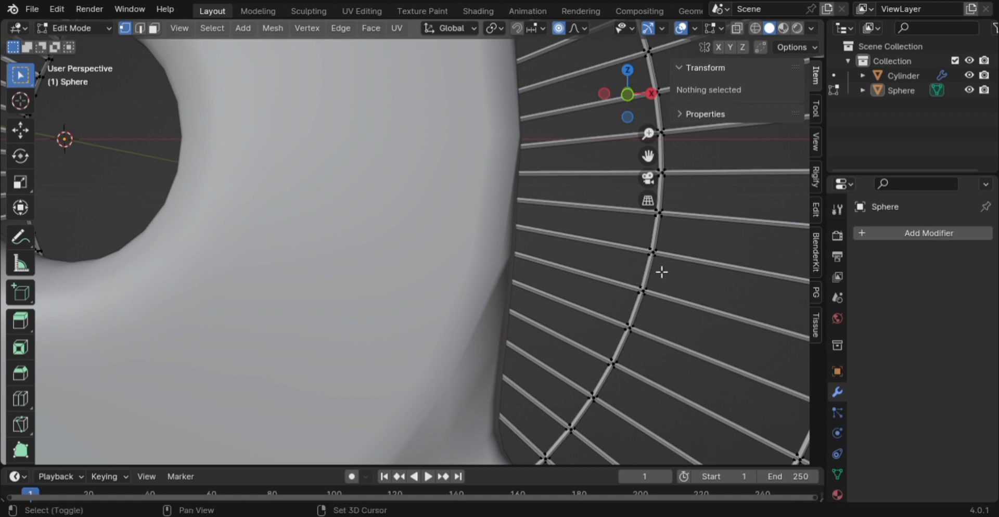
shift+click(657, 237)
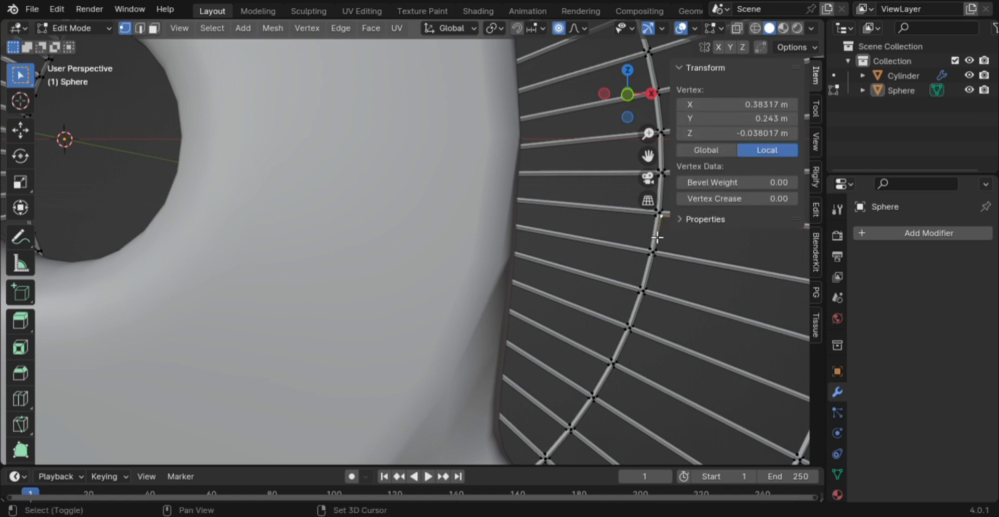
shift+click(658, 228)
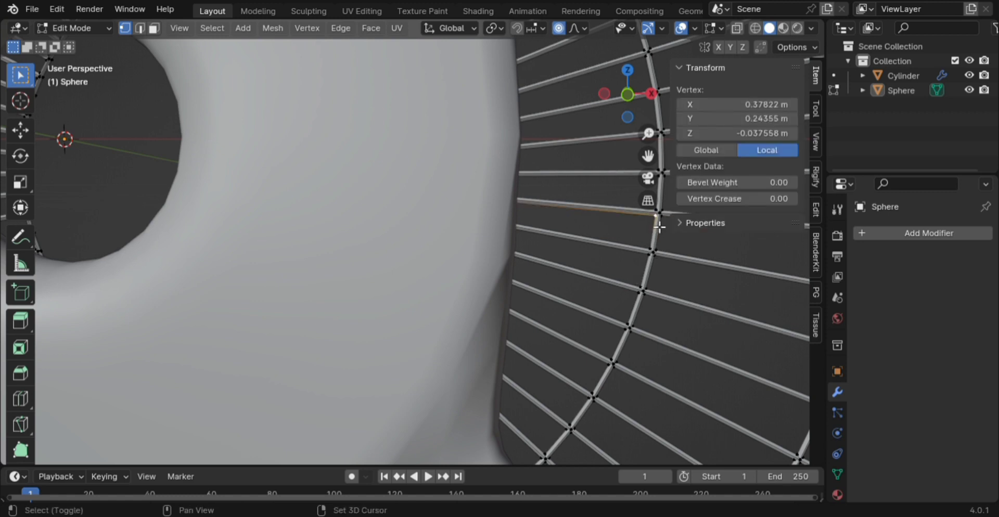
shift+click(659, 233)
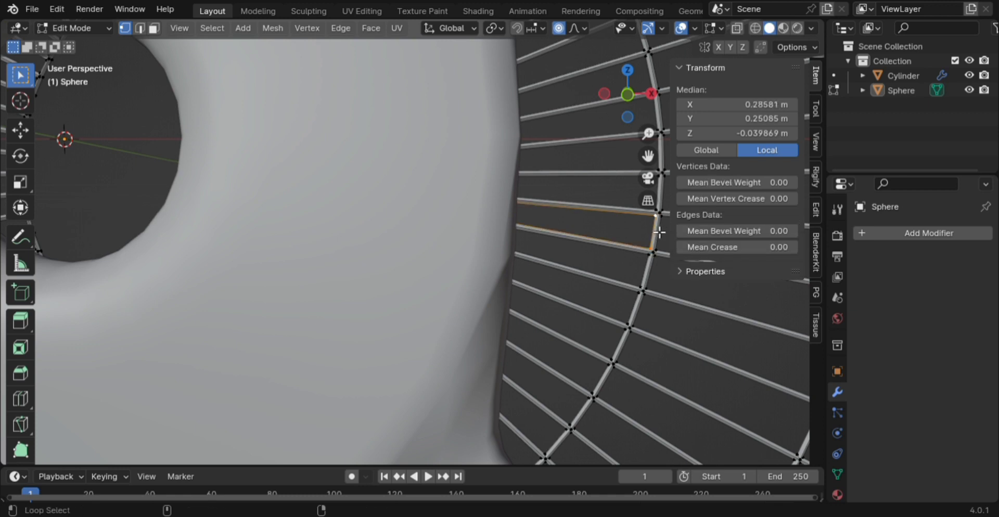
alt+shift+click(659, 232)
alt+shift+click(658, 231)
alt+shift+click(658, 229)
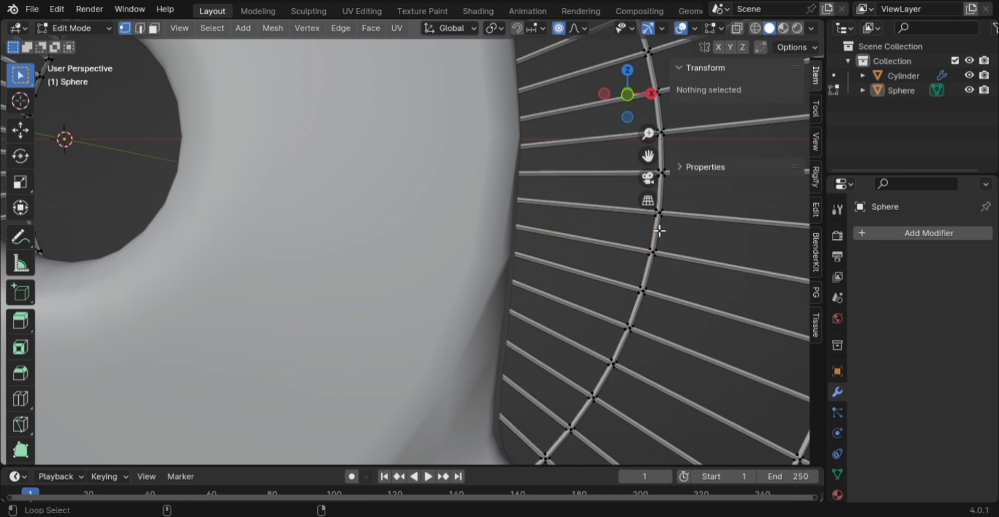
Select the edge loop running around the cage's front inner ring in edge select mode.
key(2)
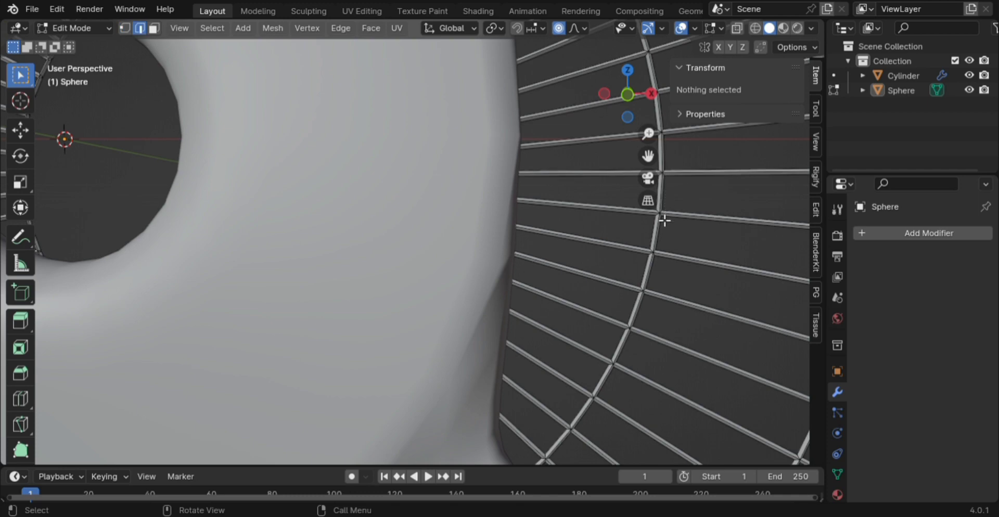
scroll(658, 265, down, 6)
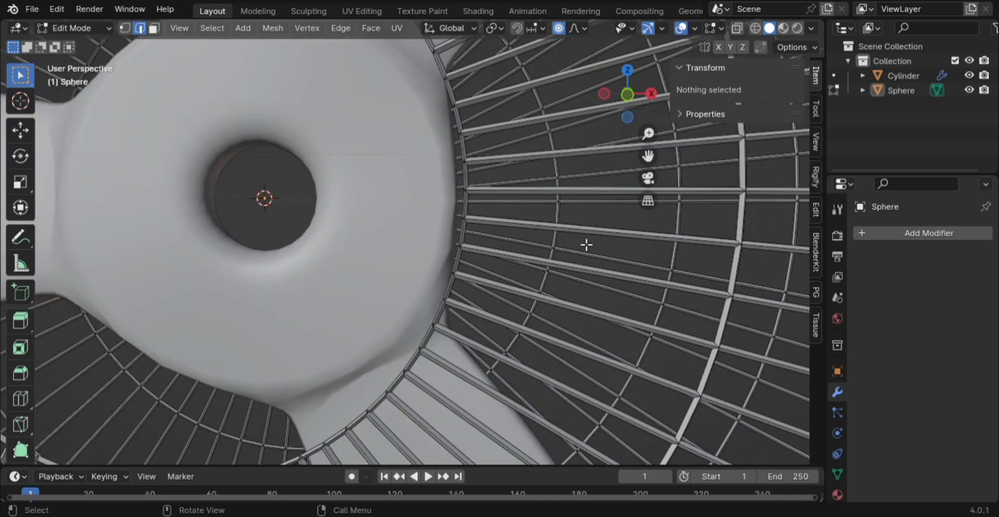
scroll(512, 320, up, 3)
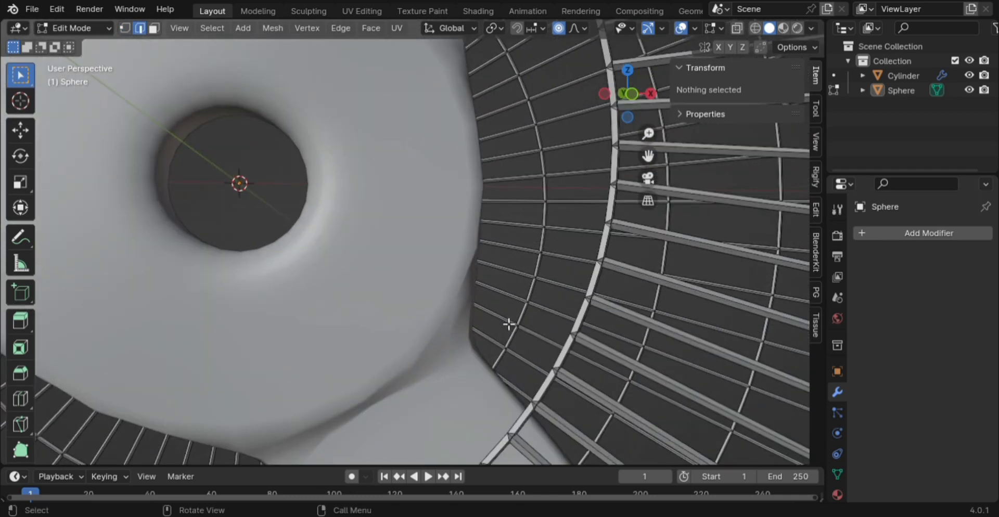
shift+middle_drag(550, 330, 473, 267)
scroll(466, 259, up, 2)
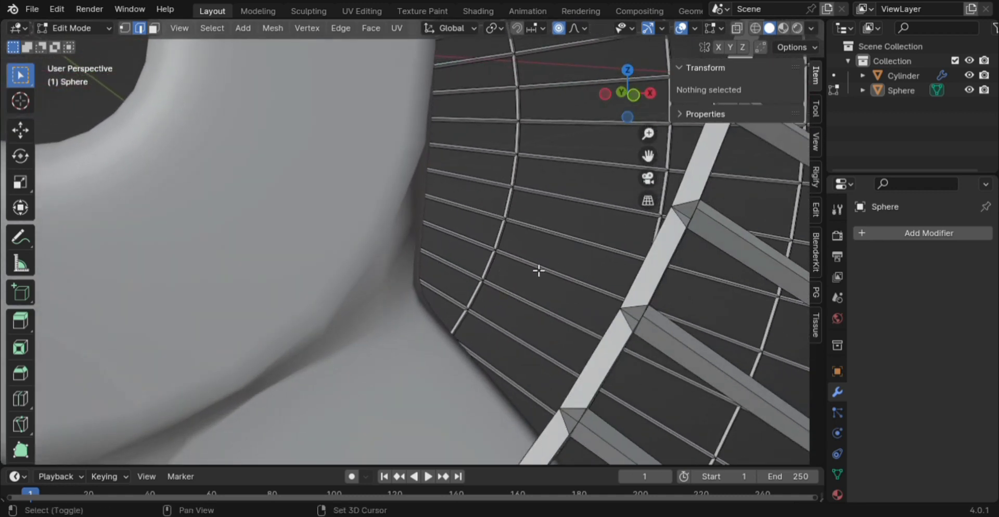
alt+click(650, 267)
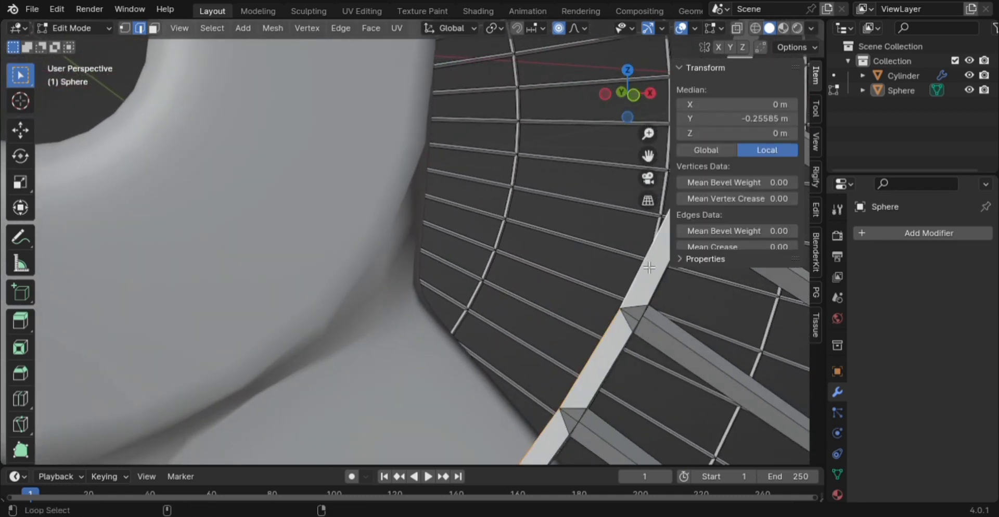
scroll(649, 267, down, 5)
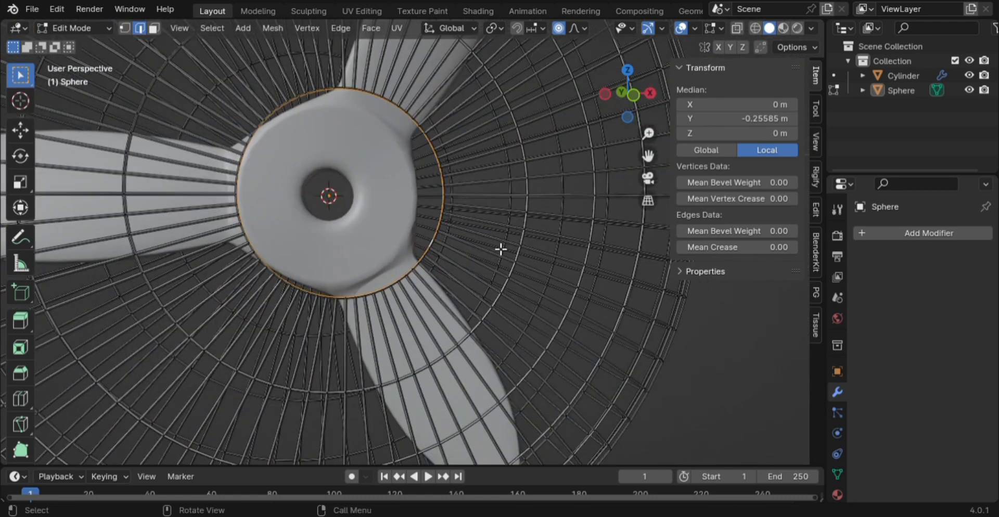
Duplicate the selected inner ring loop in place and separate the copy into its own object.
key(KP_1)
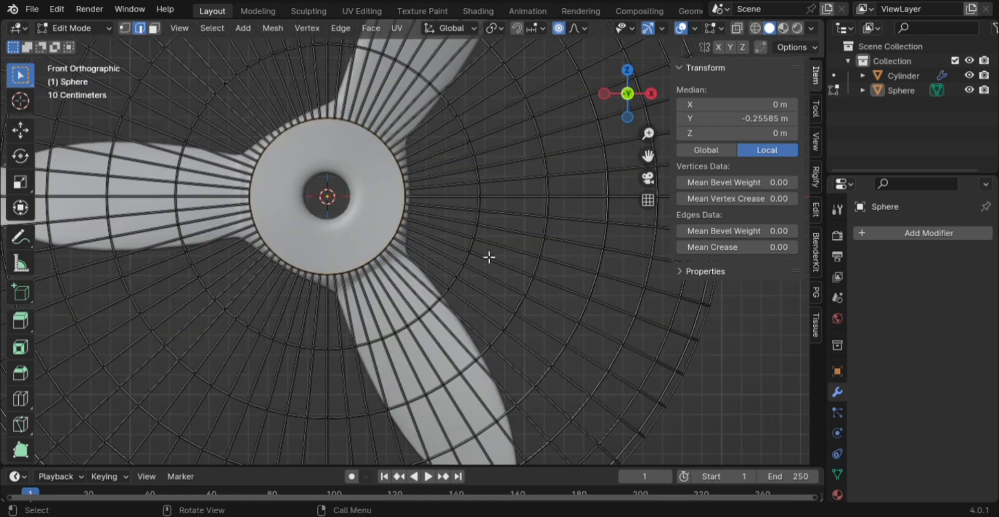
key(shift+d)
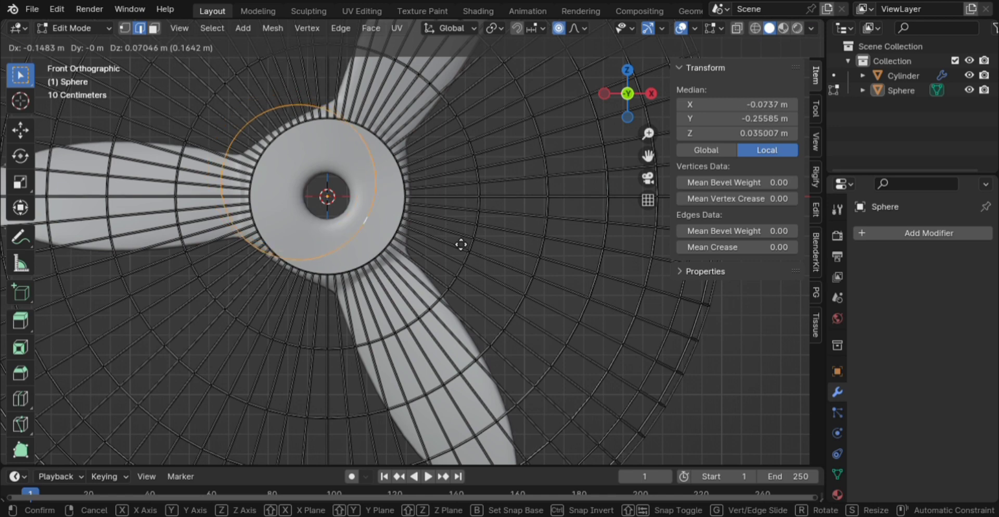
right_click(457, 242)
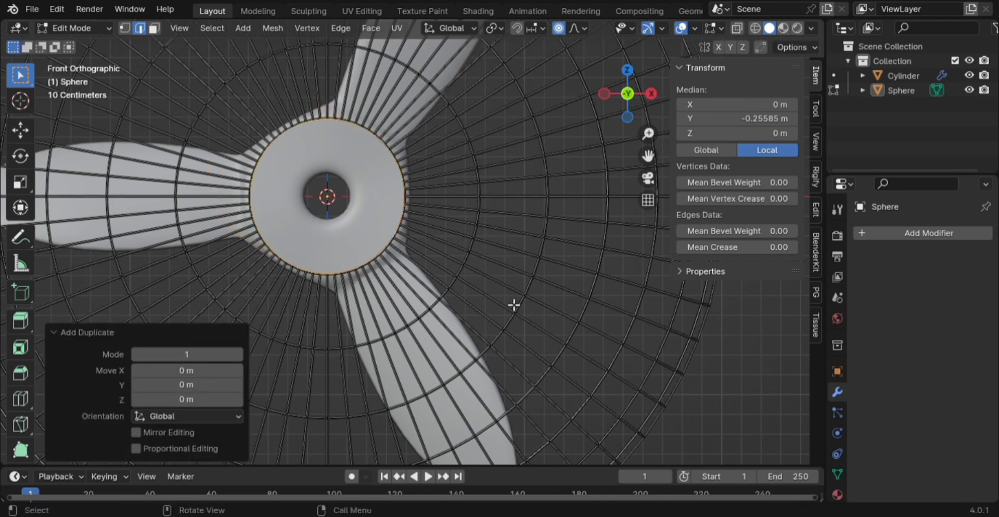
key(g)
key(s)
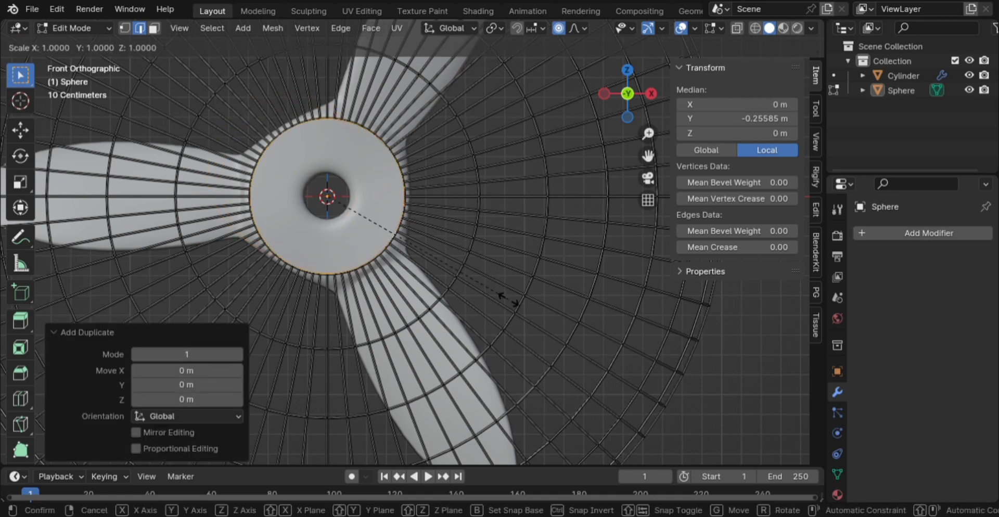
right_click(456, 289)
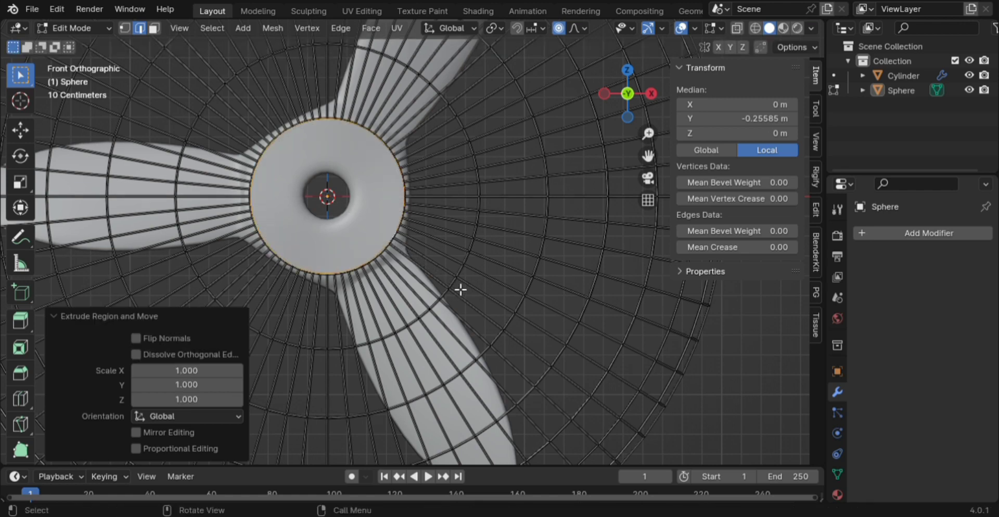
key(p)
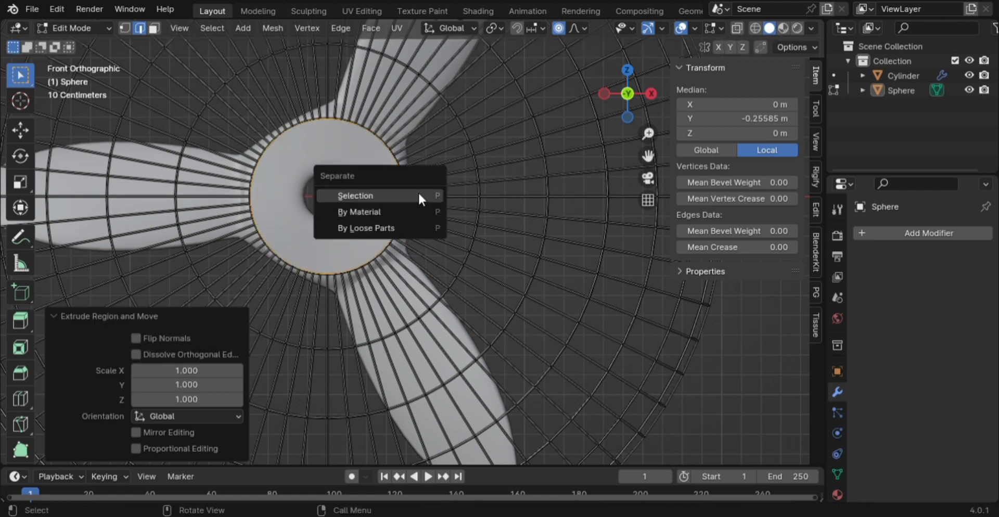
click(417, 196)
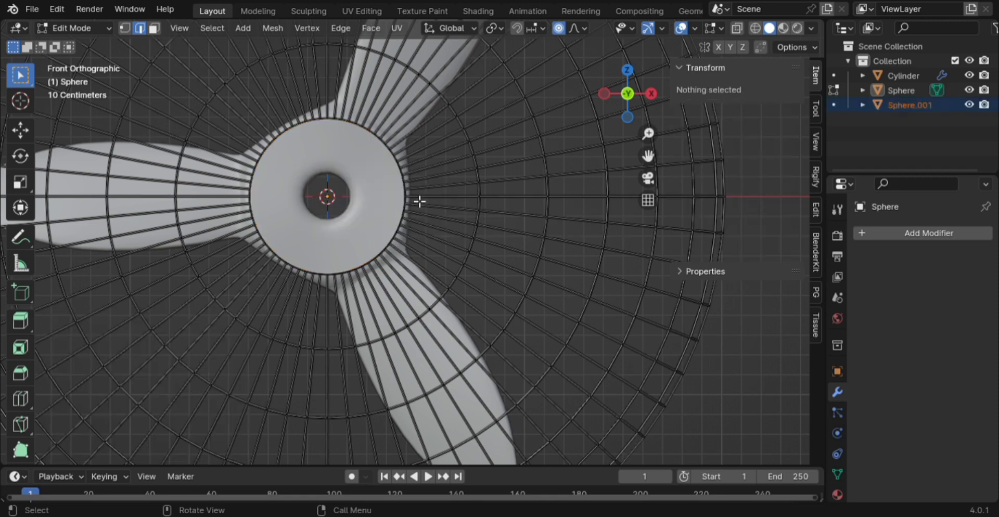
Fill the separated ring object with a face to form a flat disc, and return to Object Mode with nothing selected.
key(Tab)
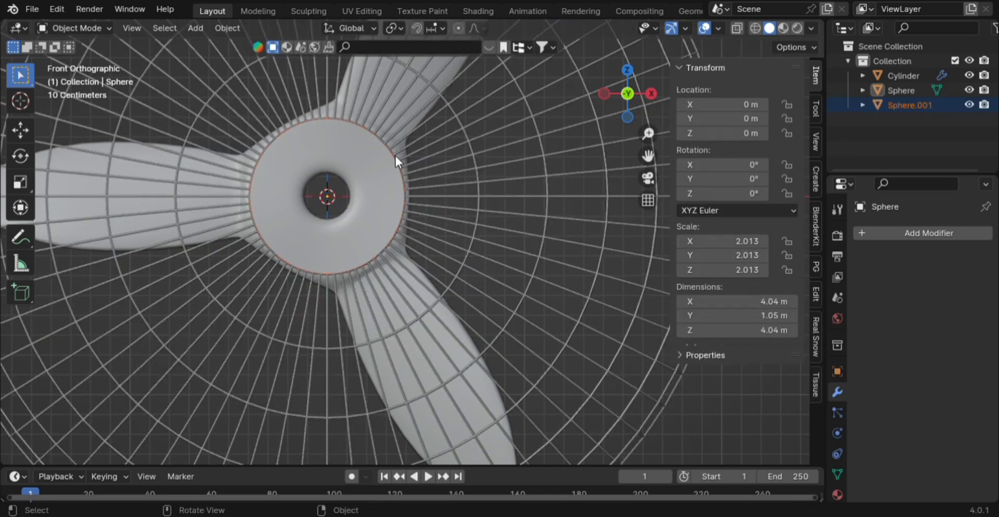
click(388, 152)
click(389, 151)
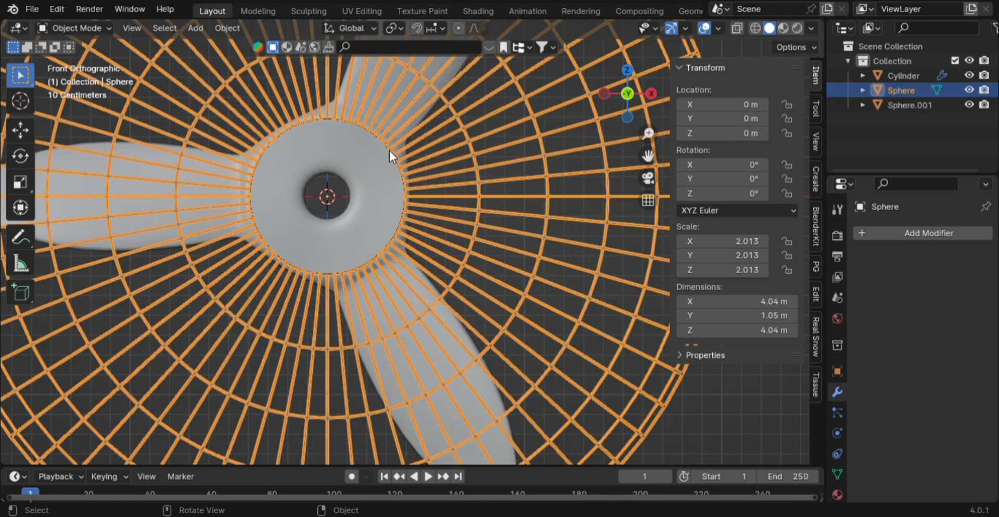
click(389, 151)
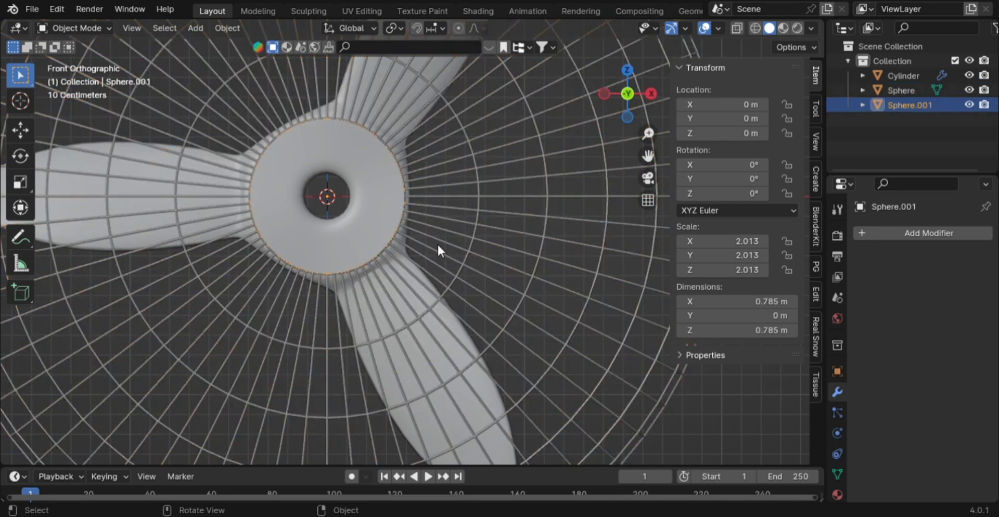
key(Tab)
key(a)
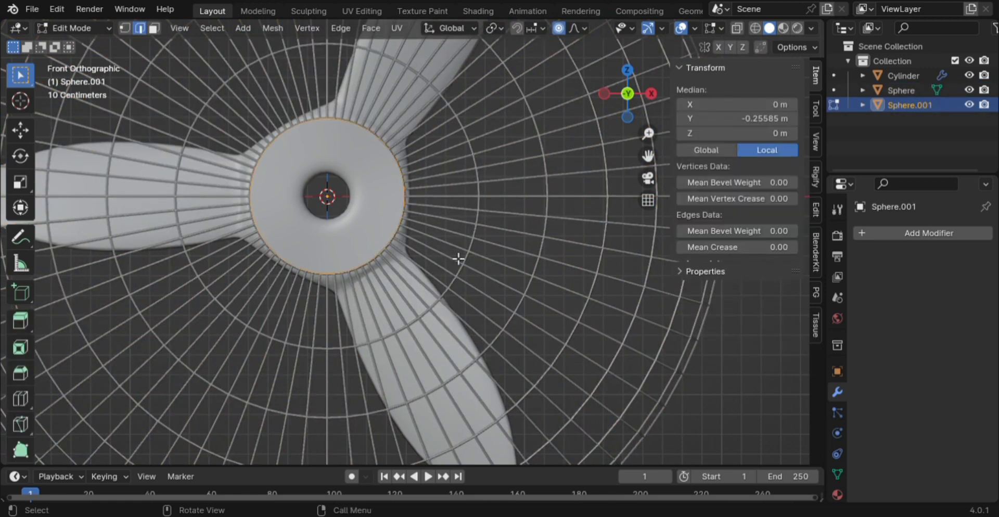
scroll(440, 241, down, 3)
middle_drag(439, 241, 357, 299)
key(Tab)
click(592, 320)
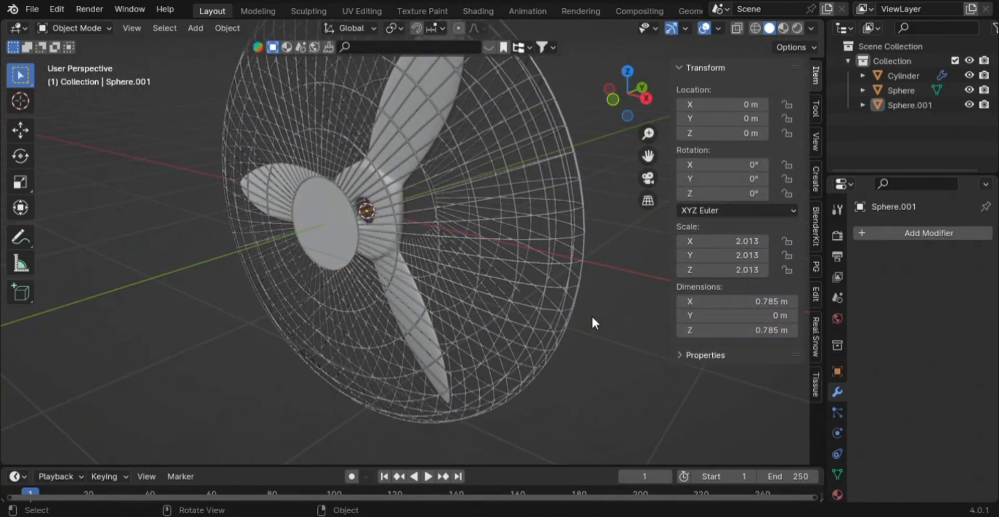
Inspect the disc covering the cage's front opening from several angles.
scroll(514, 266, up, 2)
middle_drag(515, 266, 595, 239)
scroll(465, 250, down, 4)
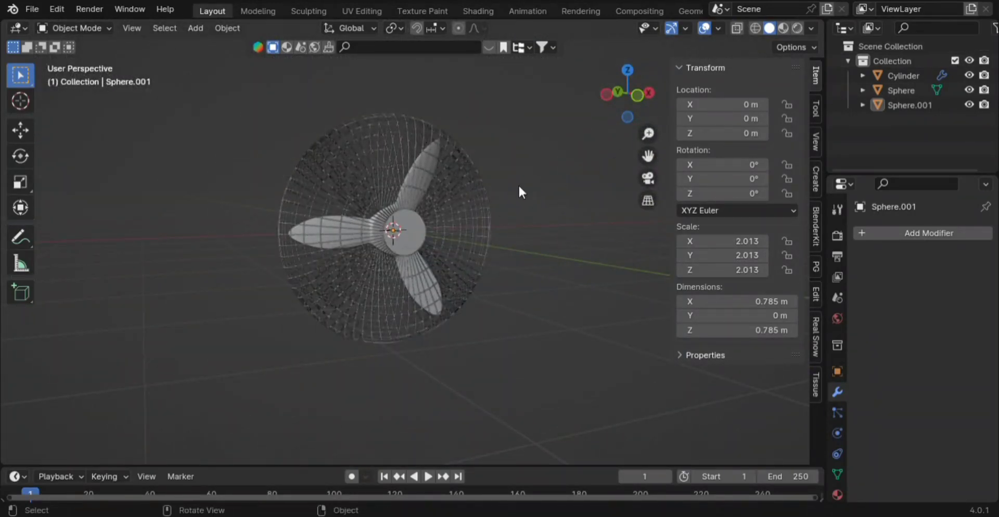
scroll(469, 195, up, 5)
middle_drag(437, 205, 441, 232)
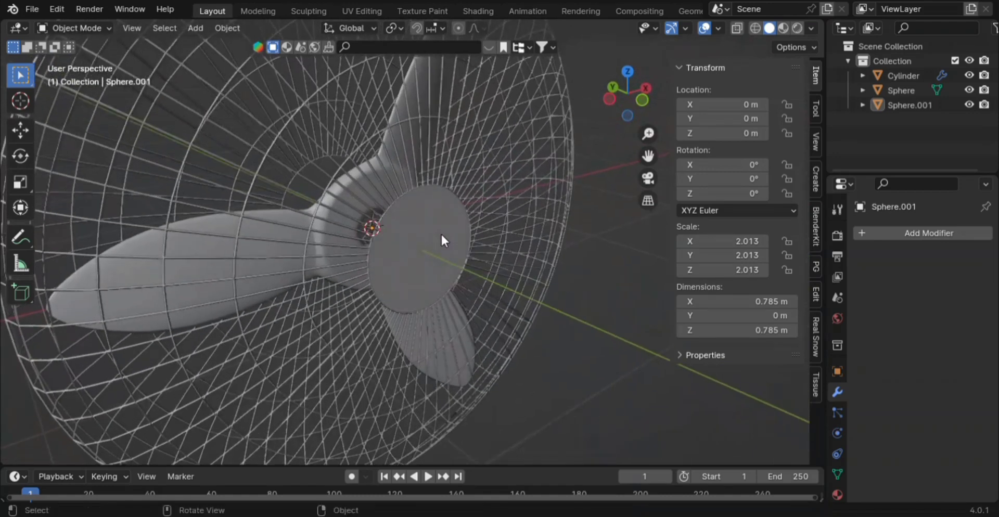
scroll(441, 232, down, 5)
click(499, 169)
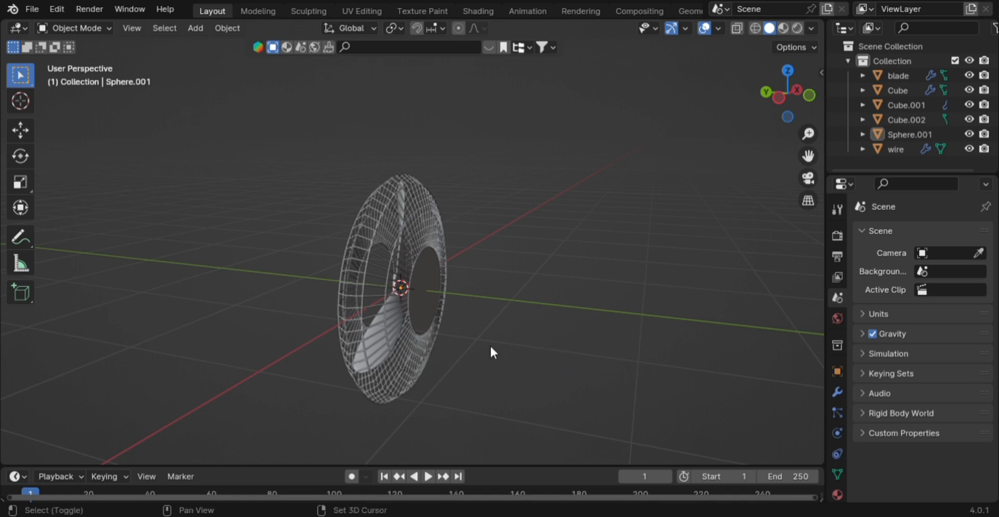
Add a cylinder mesh at the world origin with 32 vertices, a 1 m radius and a 2 m depth.
key(shift+a)
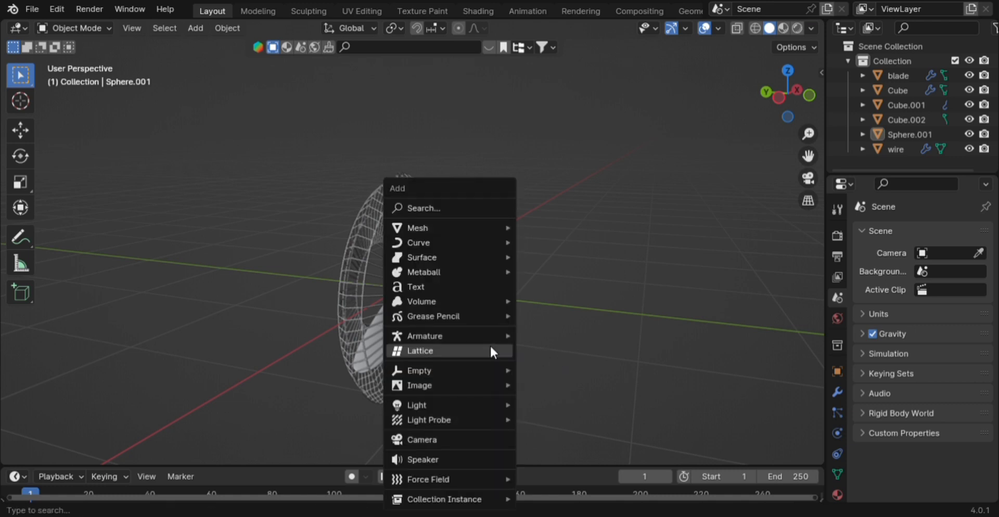
mouse_move(455, 227)
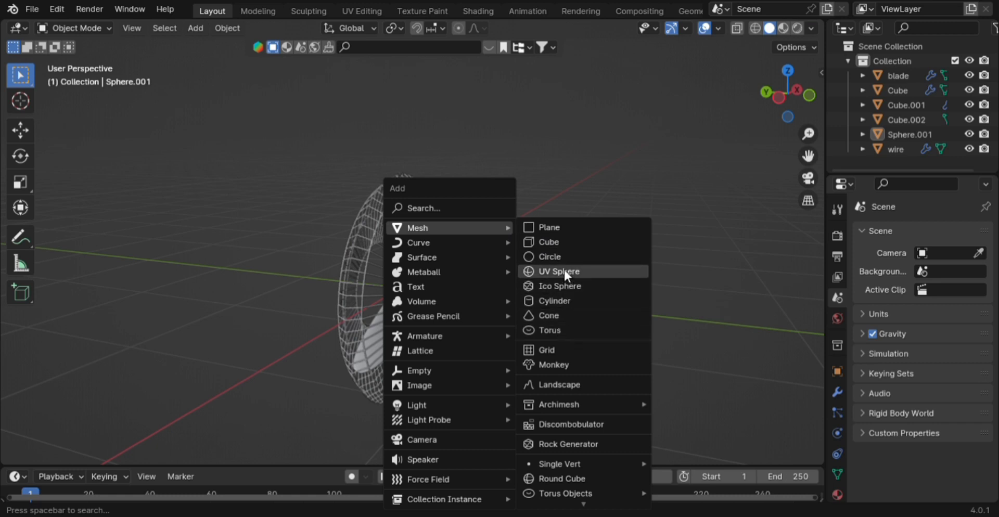
click(568, 301)
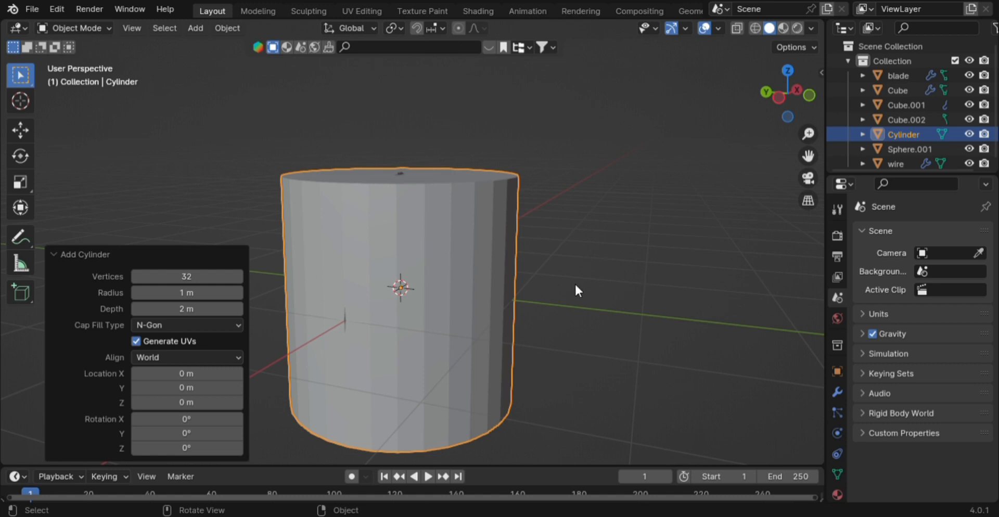
Enter Edit Mode on the cylinder and scale the whole mesh uniformly to about 0.415 in front view.
key(Tab)
scroll(504, 274, down, 3)
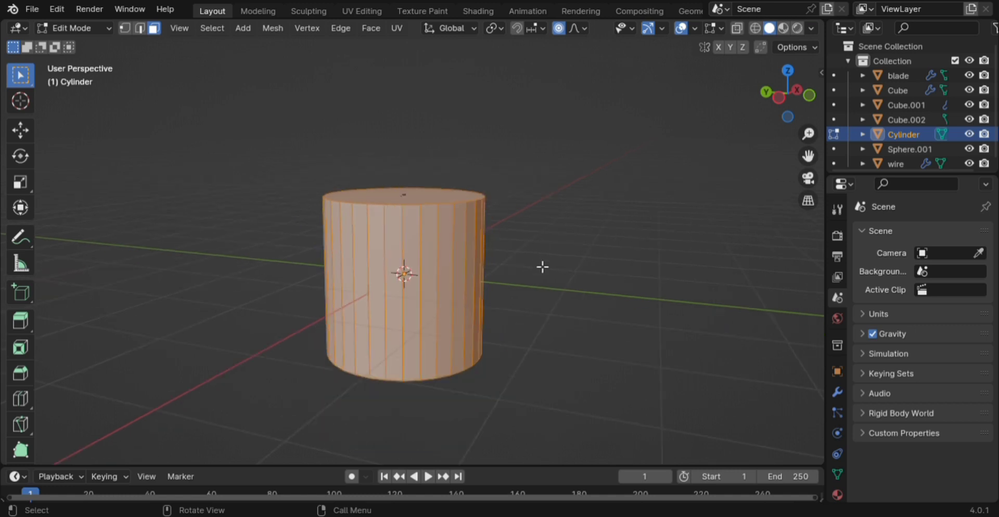
key(KP_1)
key(s)
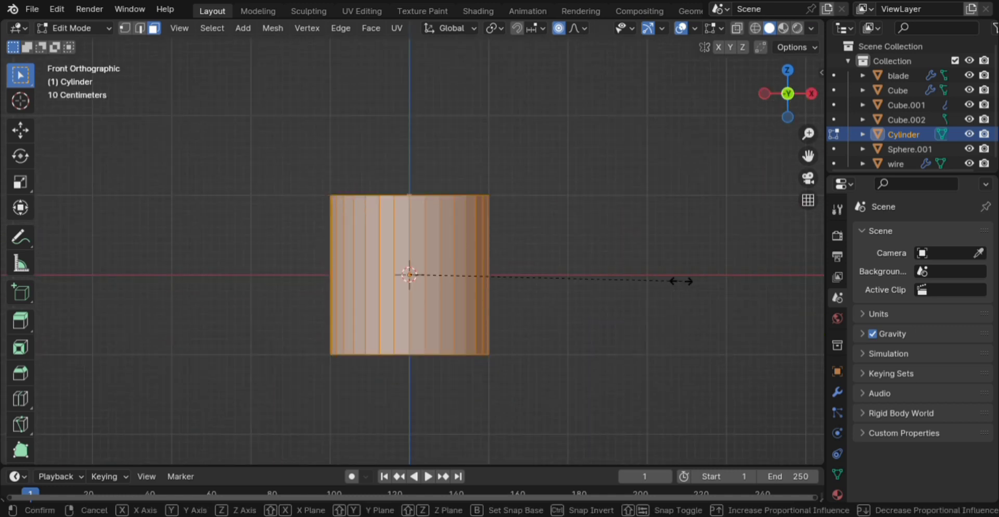
click(527, 295)
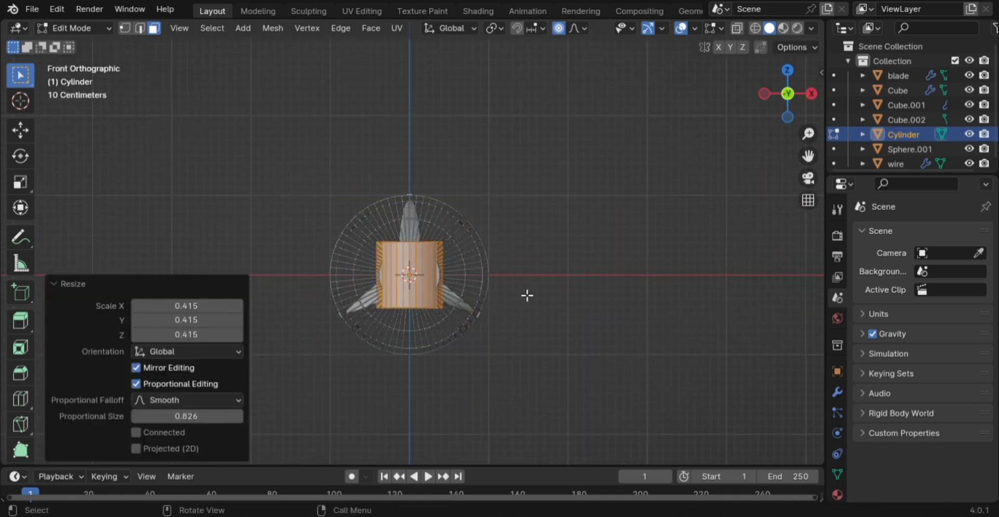
Rotate the cylinder mesh 90° about the X axis so it lies along the fan's axis.
key(ctrl+KP_3)
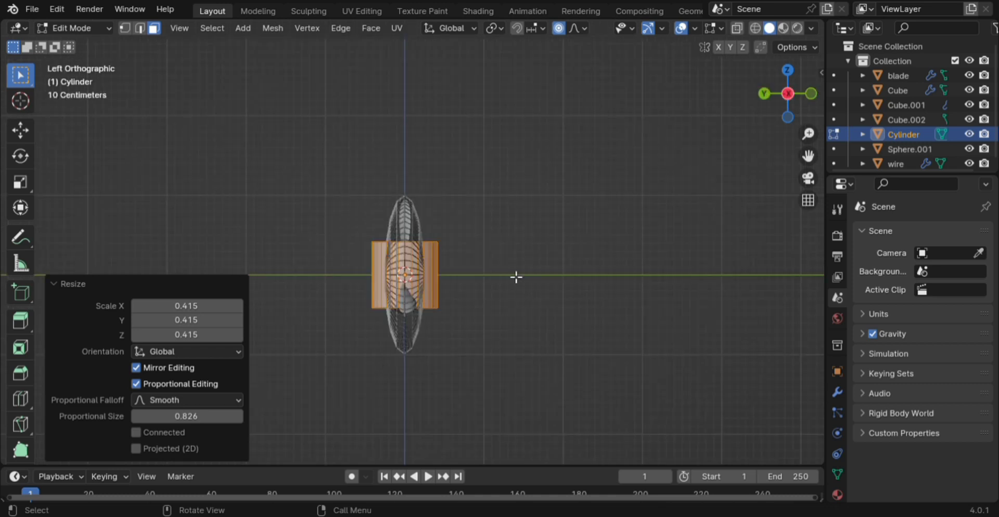
key(r)
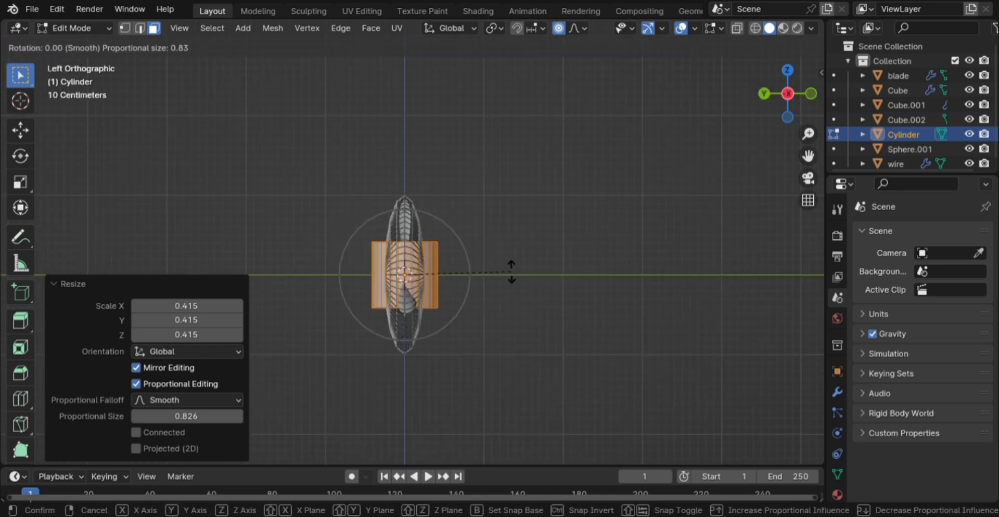
text(x90)
key(Return)
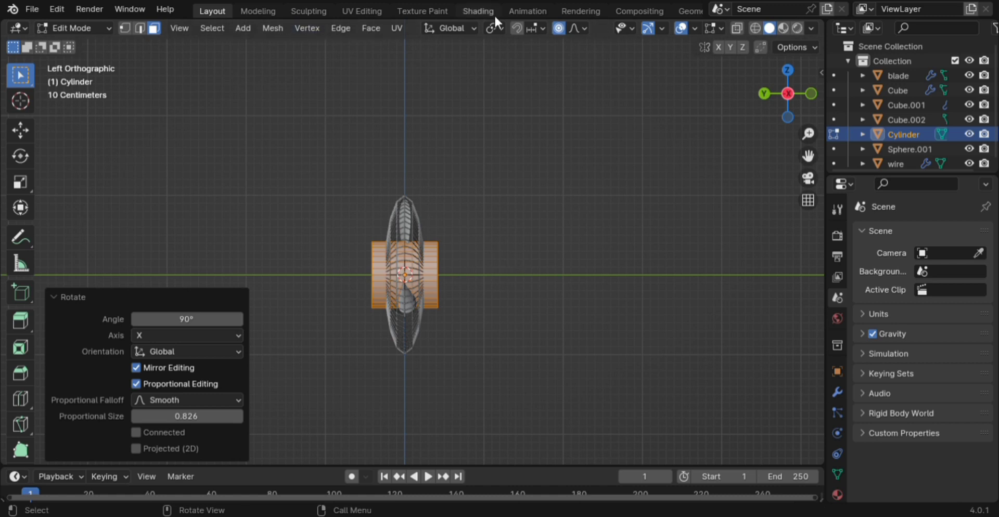
Turn off proportional editing and scale the cylinder mesh uniformly to about 0.483.
click(560, 27)
scroll(541, 245, up, 8)
shift+middle_drag(572, 250, 635, 28)
scroll(646, 165, down, 2)
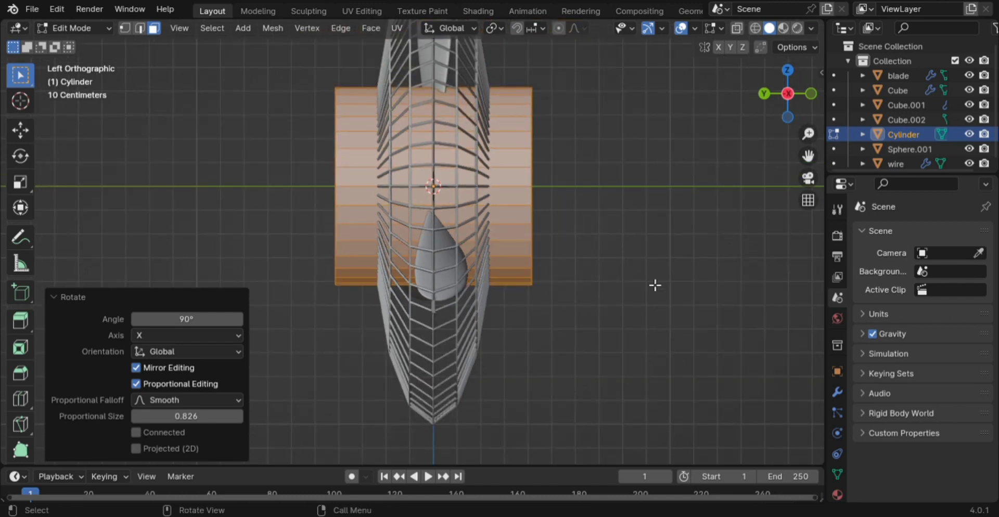
key(s)
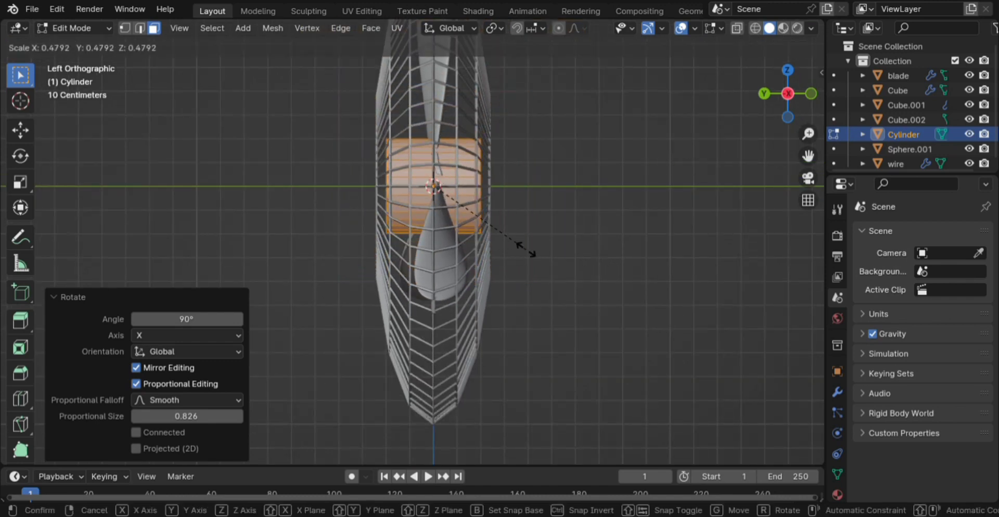
click(520, 246)
Move the cylinder about 0.266 m along Y toward the rear of the cage.
key(g)
key(y)
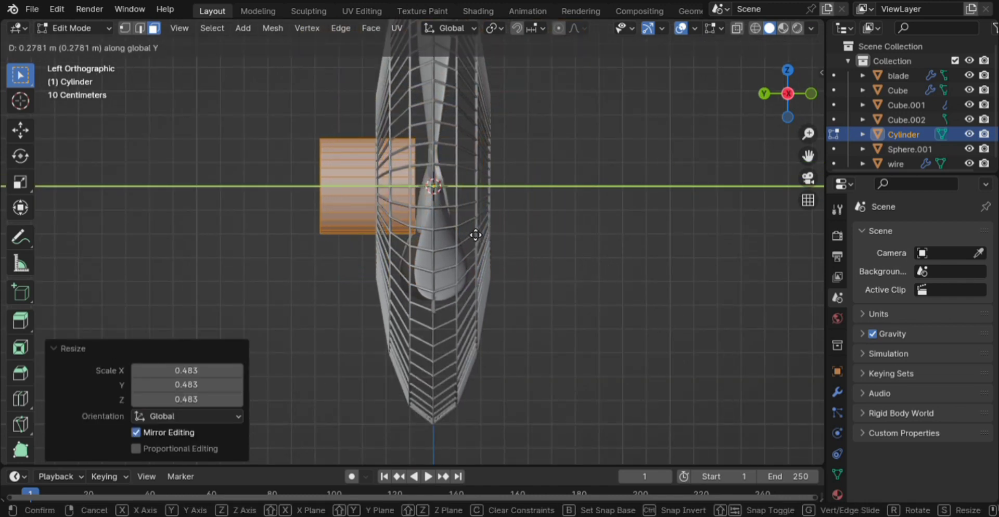
click(478, 221)
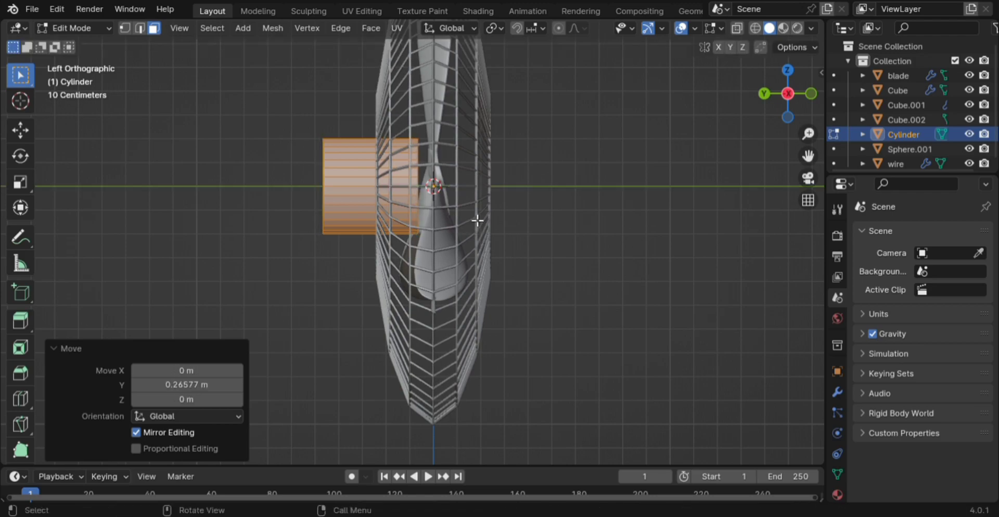
Widen the cylinder by a factor of about 1.863 in X and Z, keeping its Y length locked.
middle_drag(423, 234, 582, 280)
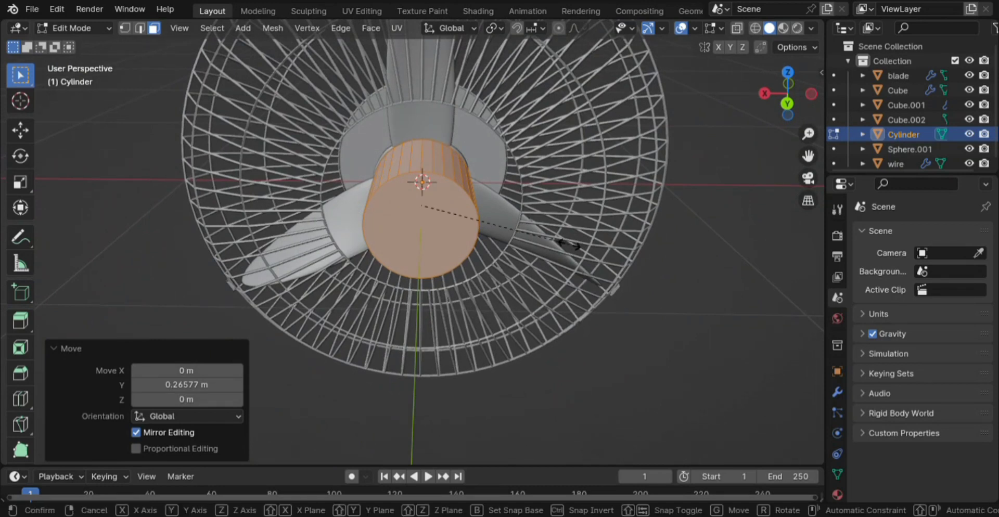
key(s)
key(shift+y)
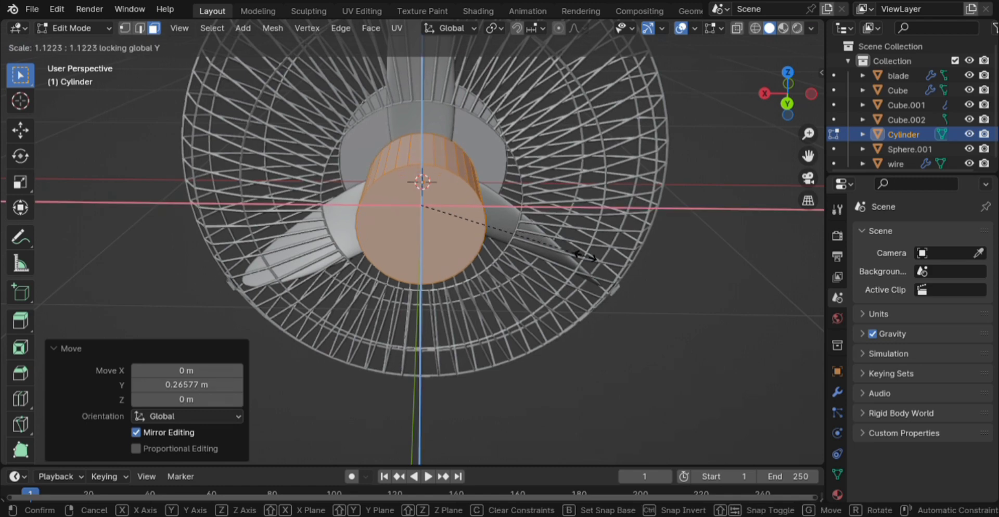
click(648, 371)
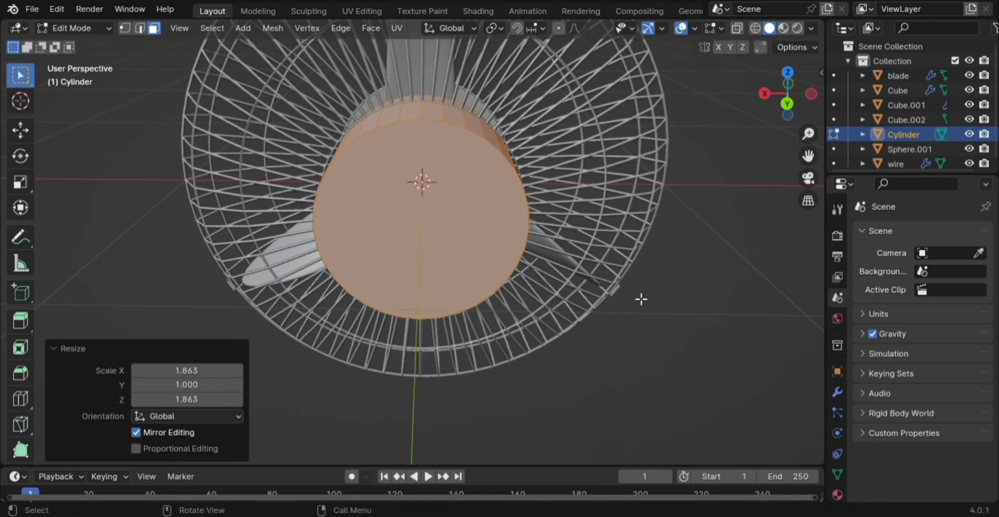
Stretch the cylinder by about 1.191 along Y and move it about 0.174 m along Y, behind the blades.
middle_drag(642, 297, 469, 293)
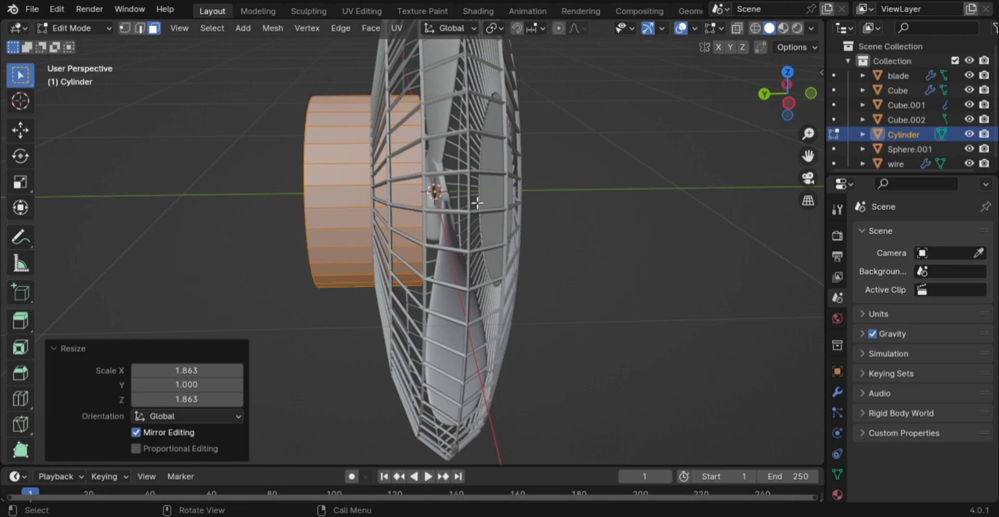
scroll(479, 202, down, 3)
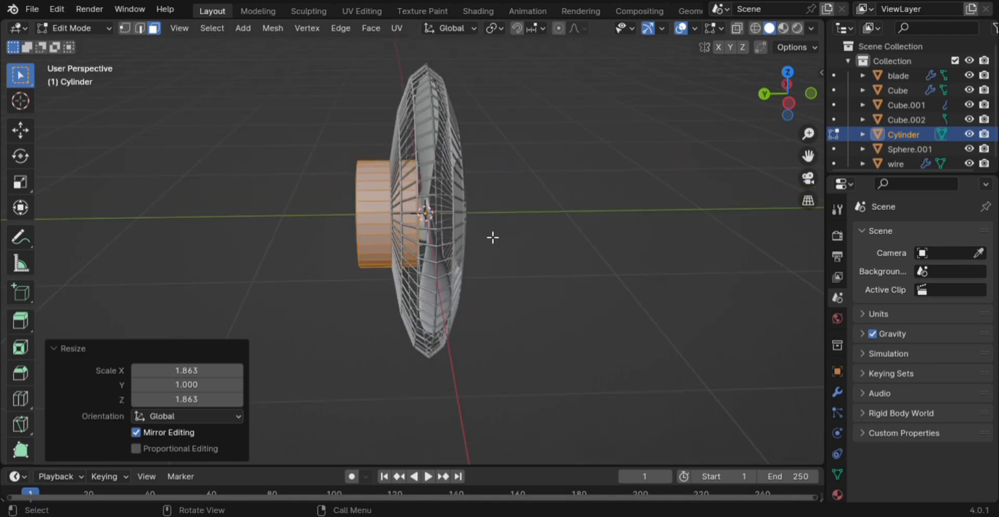
key(s)
key(y)
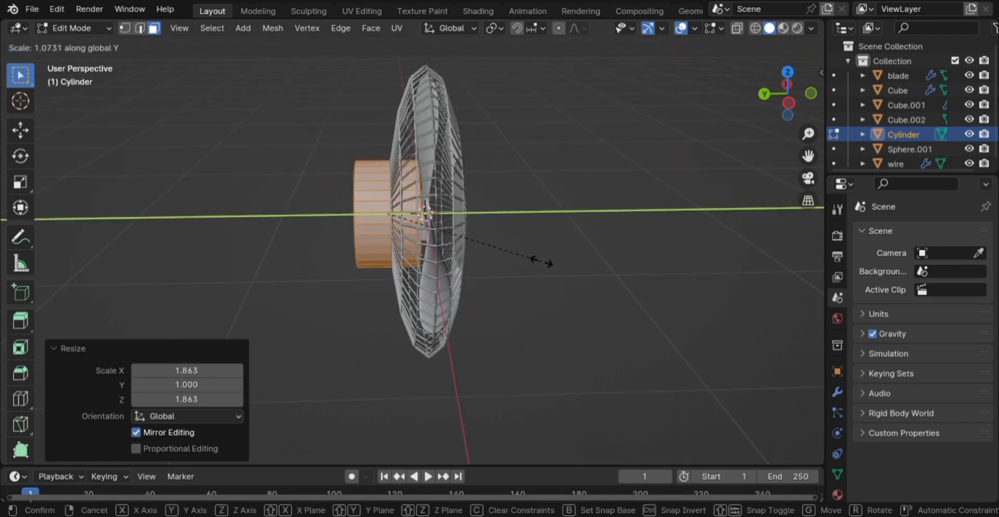
click(557, 278)
key(g)
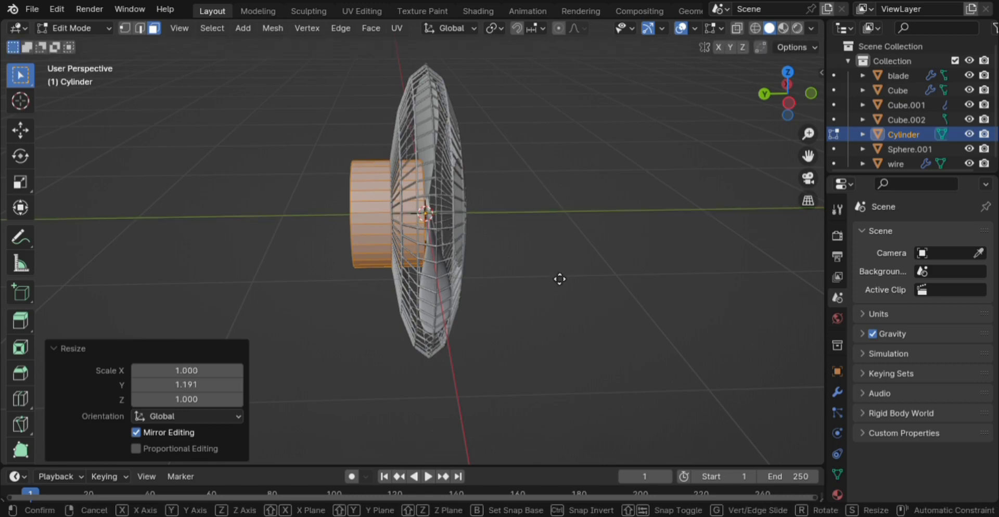
key(y)
click(535, 272)
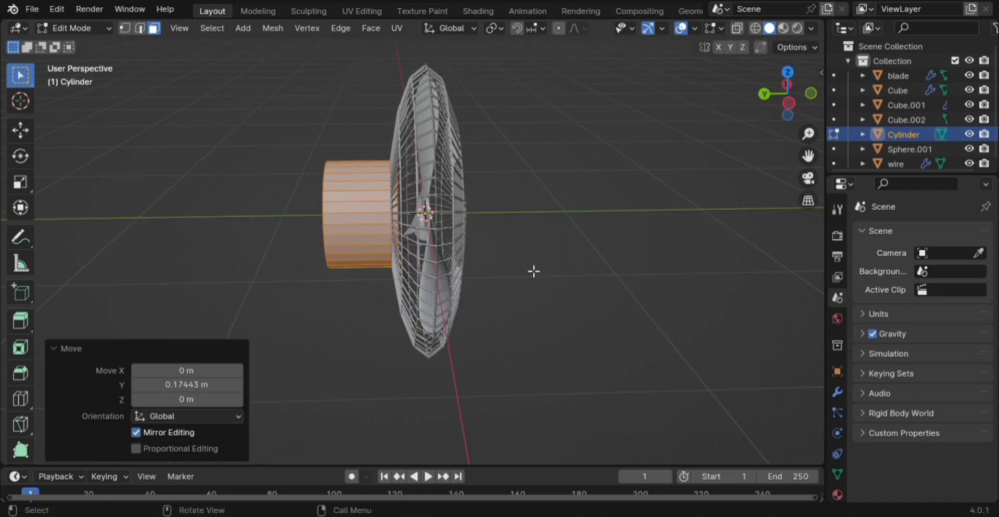
scroll(531, 243, up, 2)
middle_drag(531, 243, 339, 207)
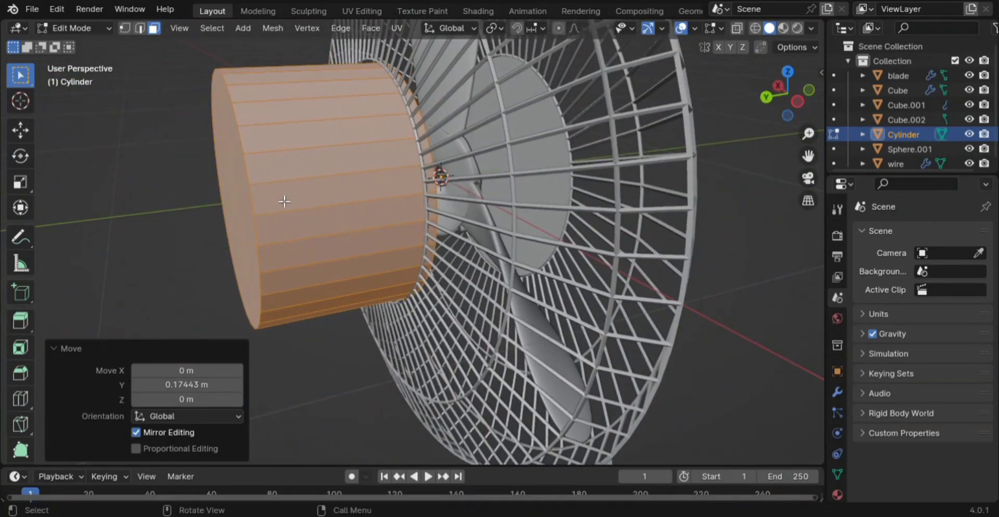
click(314, 207)
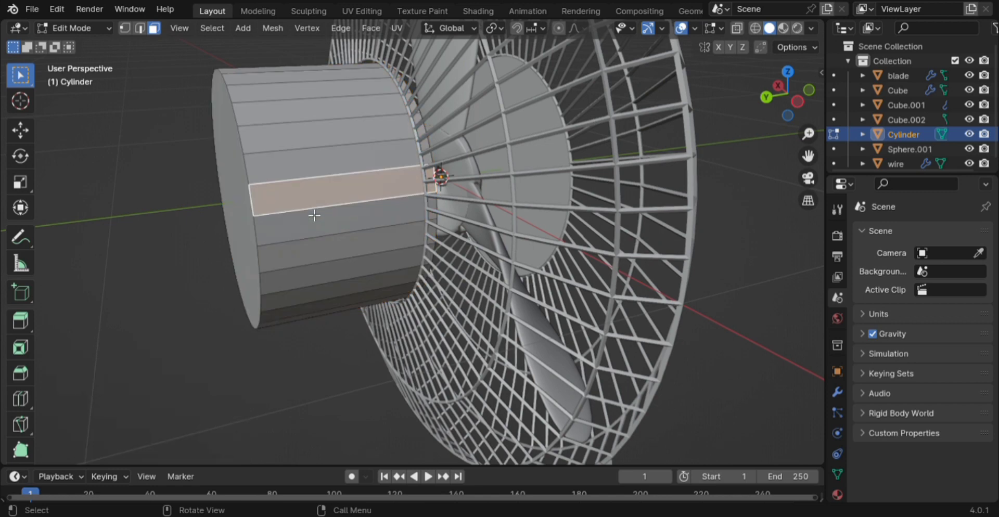
key(ctrl+r)
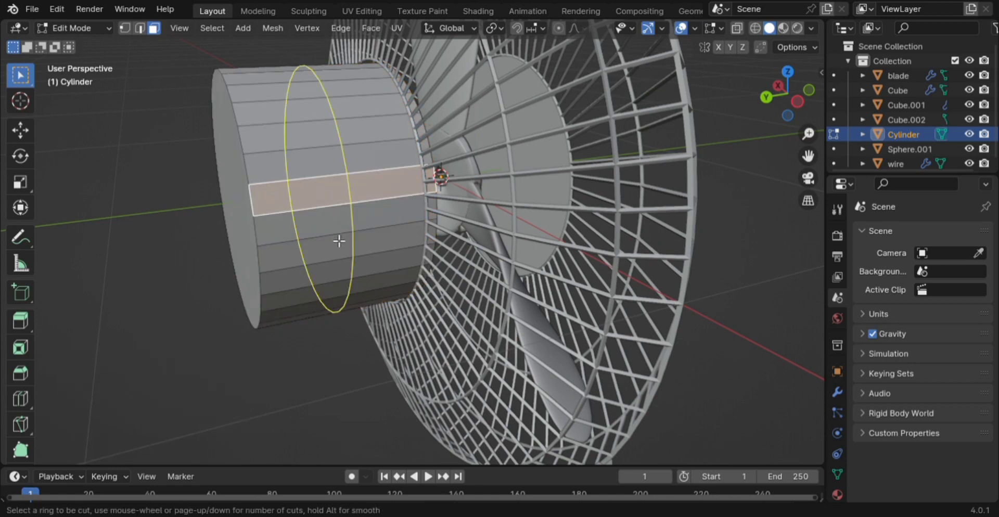
scroll(339, 239, up, 2)
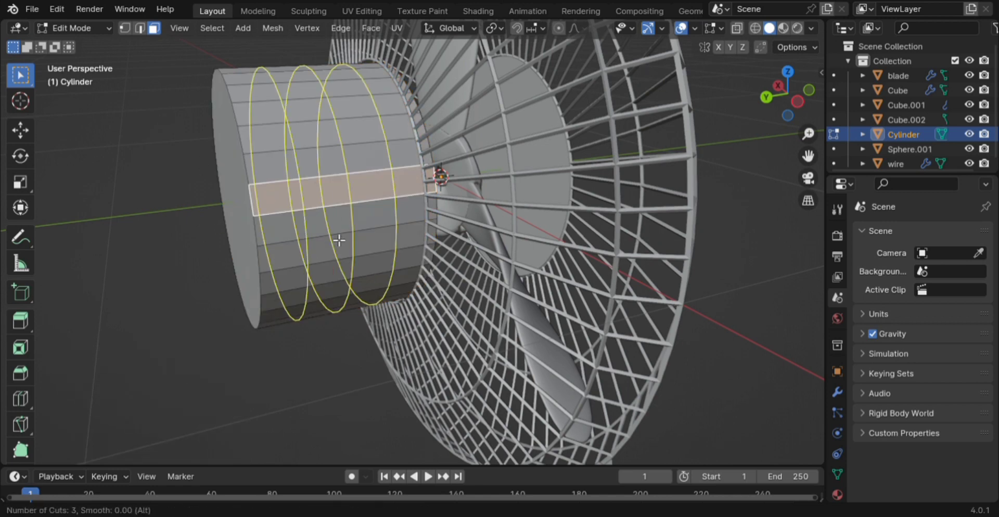
scroll(340, 238, up, 4)
right_click(341, 240)
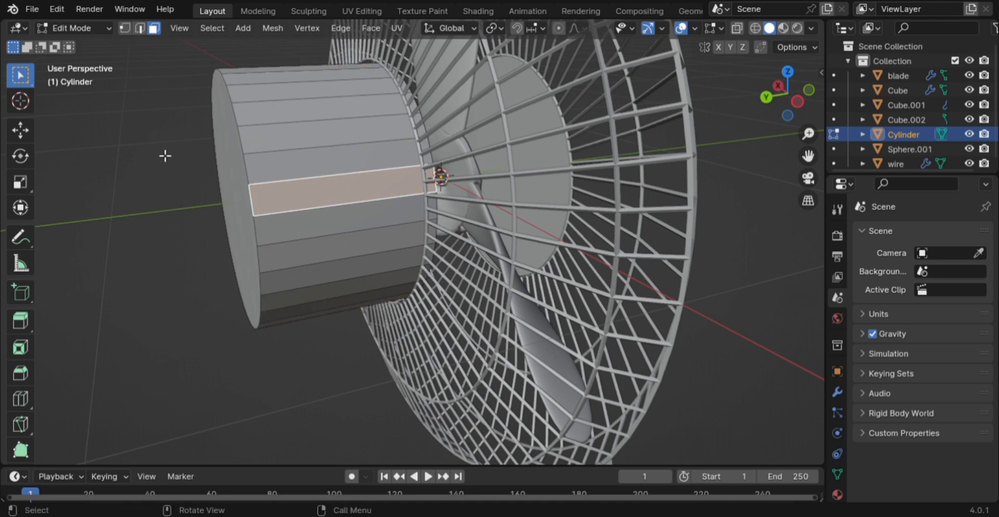
click(164, 294)
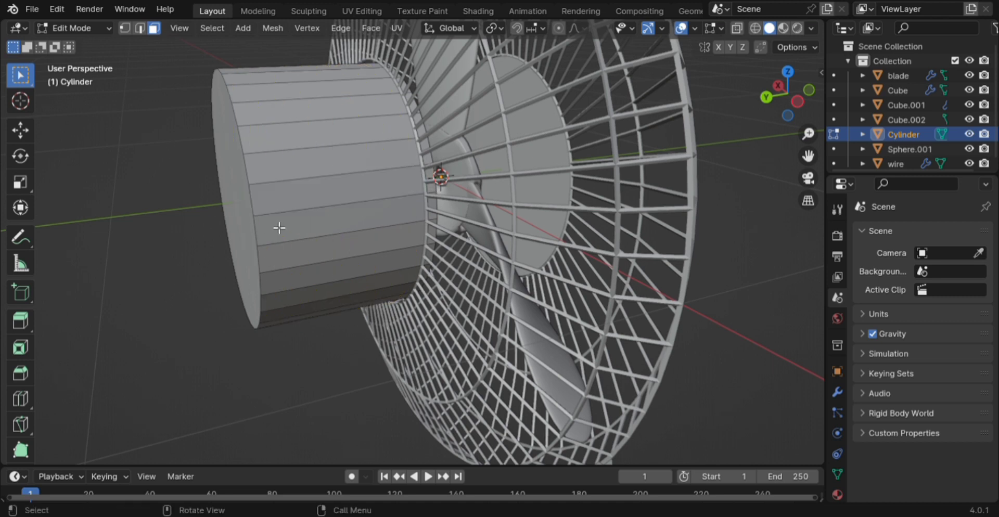
Bevel the edge loop around the cylinder's rear rim with a width of about 0.16 m and 3 segments.
key(2)
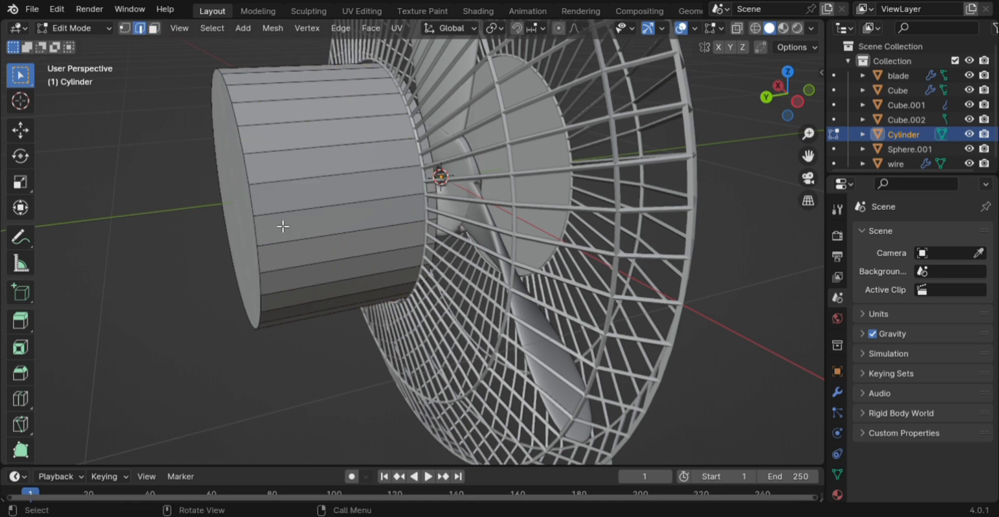
alt+click(259, 206)
key(ctrl+b)
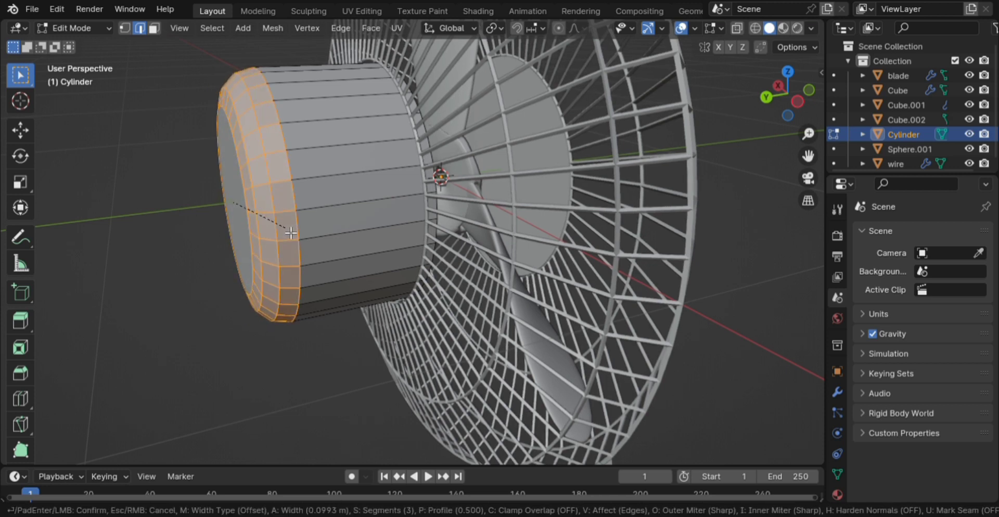
scroll(298, 237, up, 2)
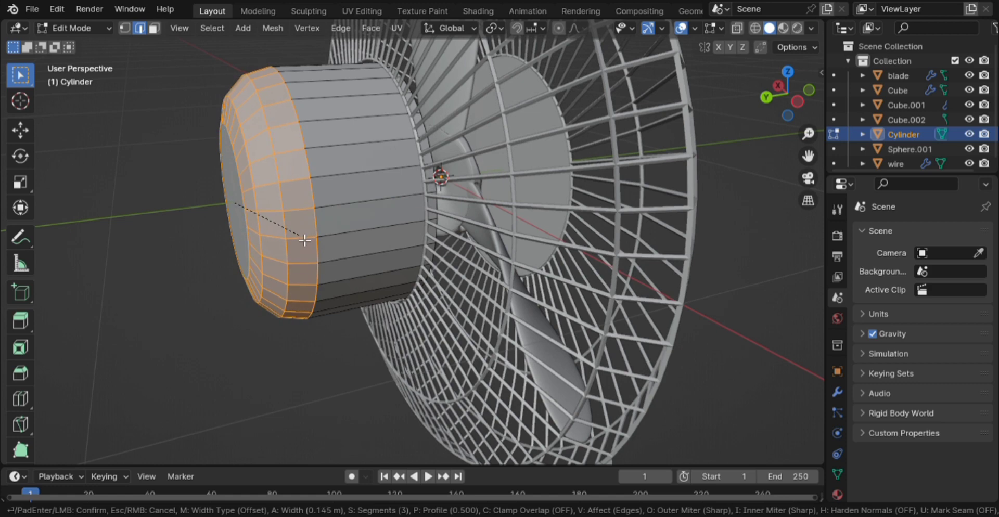
click(309, 244)
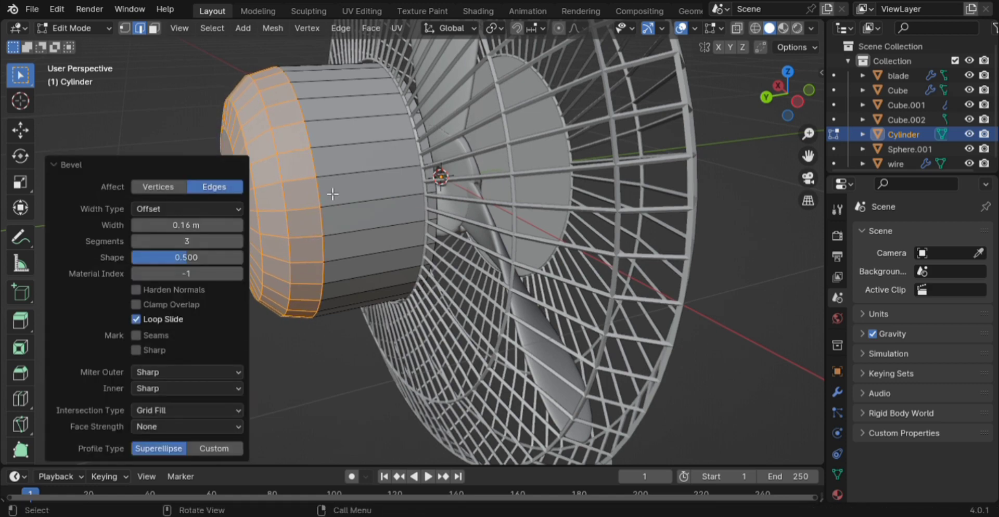
Return to Object Mode and hide the front disc and the wire cage.
key(ctrl+KP_3)
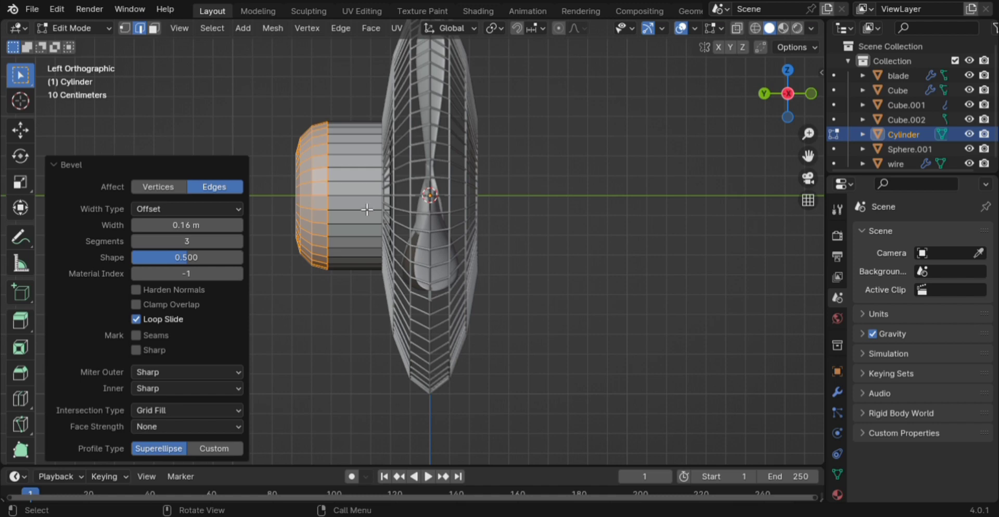
middle_drag(367, 209, 360, 215)
scroll(359, 214, up, 4)
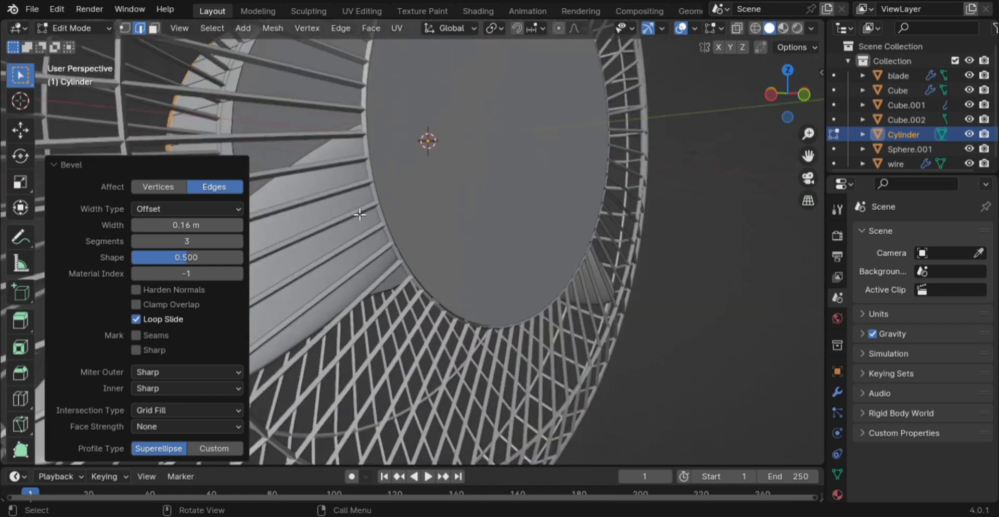
scroll(359, 214, down, 5)
key(Tab)
click(420, 183)
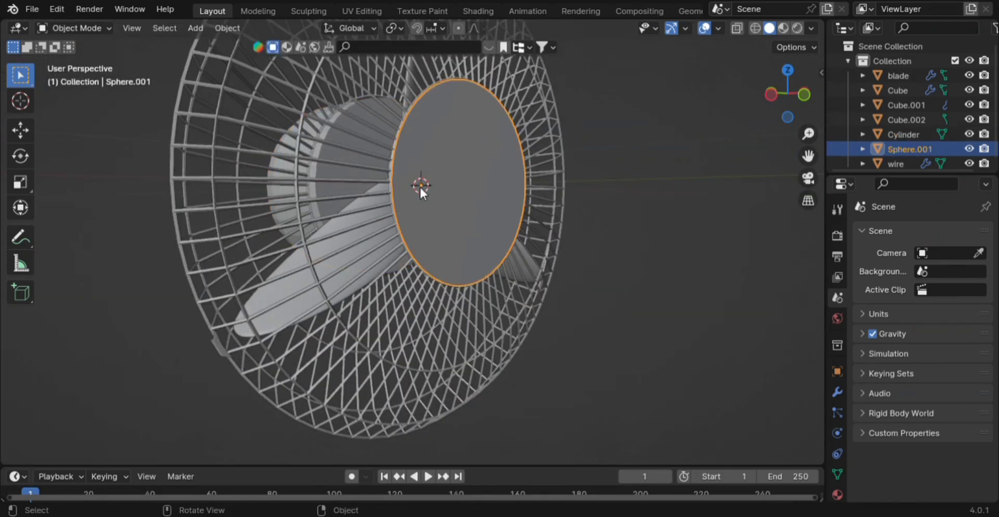
shift+click(212, 221)
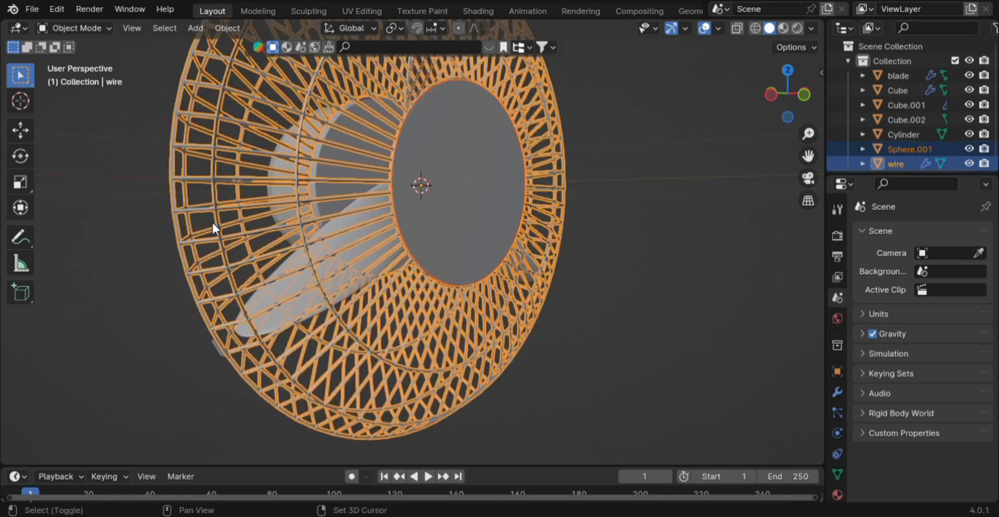
key(h)
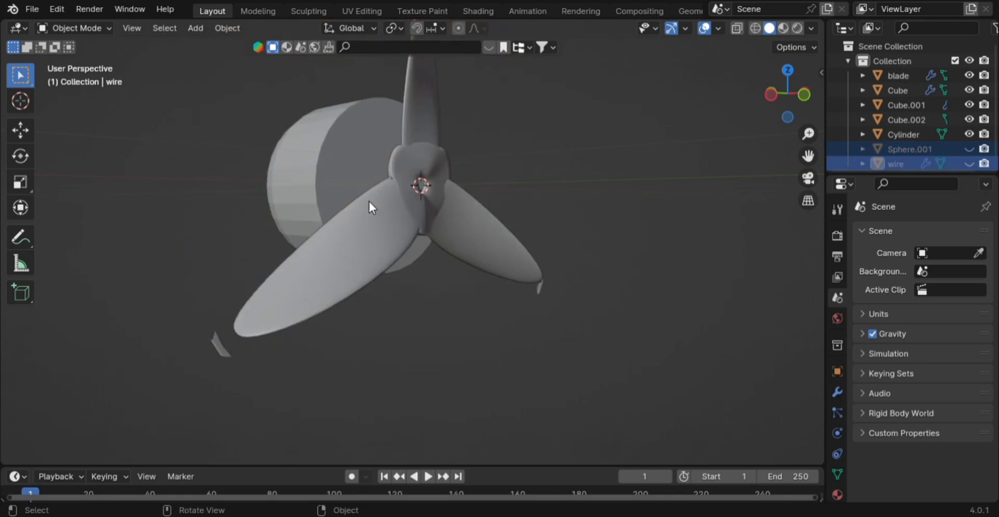
Delete the cylinder's front cap face, the one facing the blades.
click(335, 161)
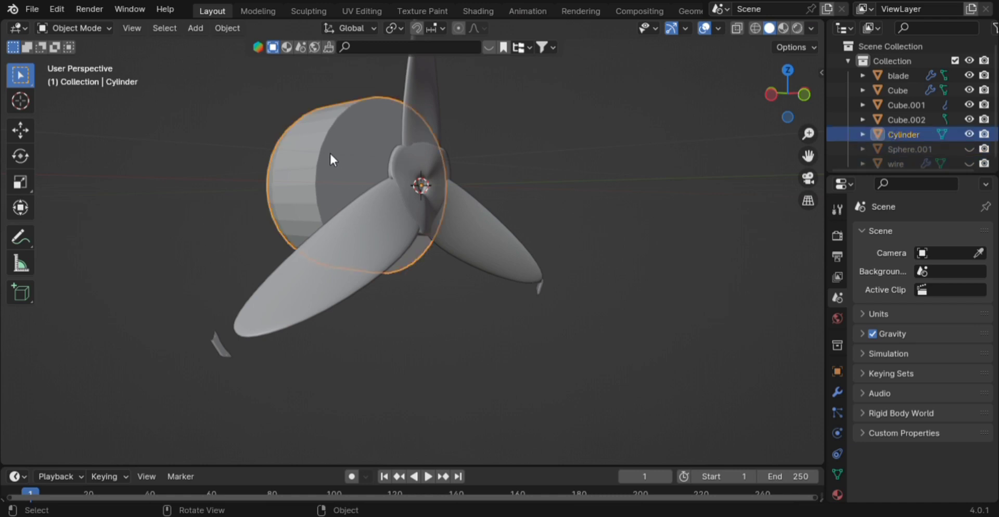
key(Tab)
scroll(368, 241, up, 5)
scroll(368, 241, down, 2)
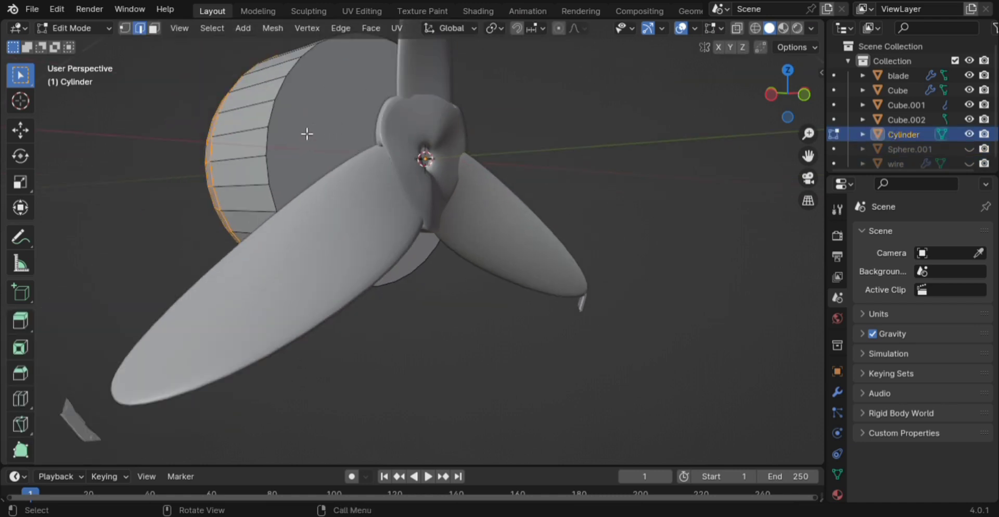
key(3)
click(310, 133)
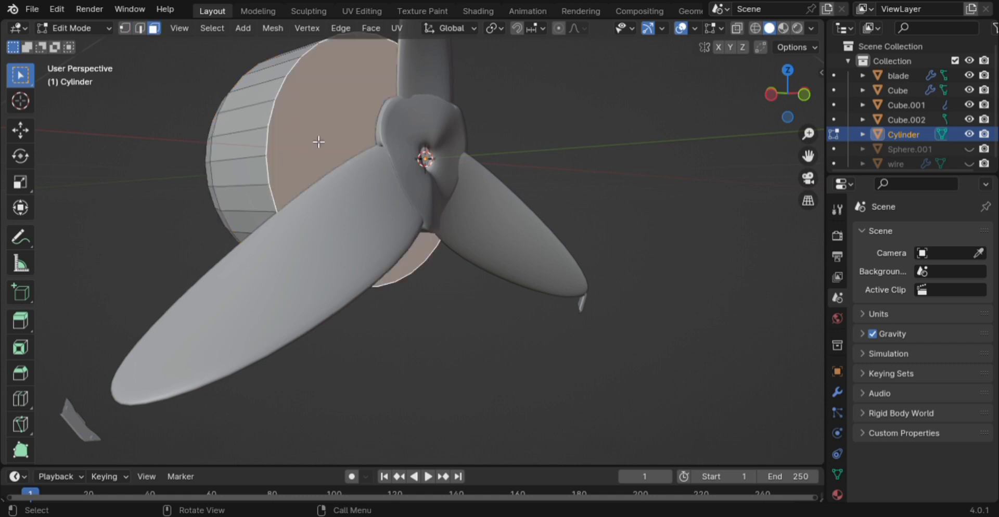
key(x)
click(344, 225)
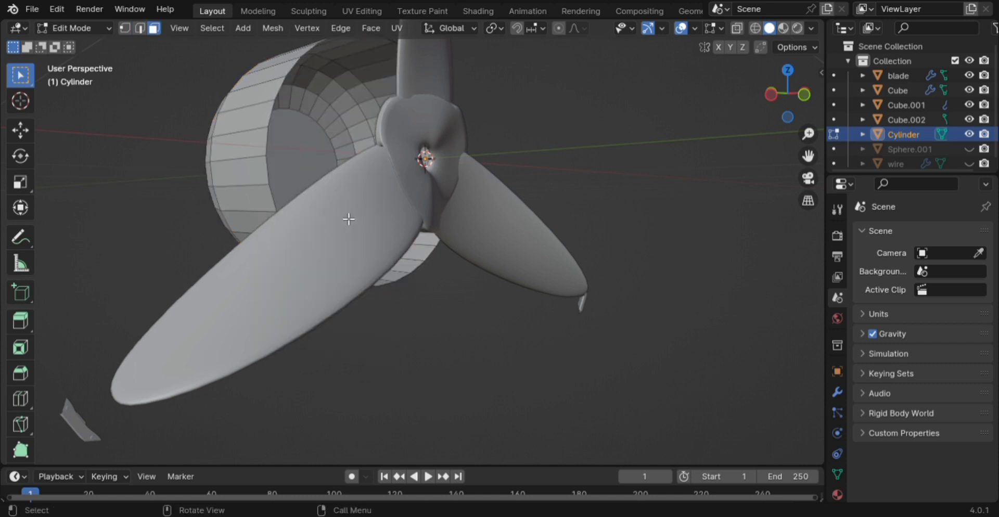
Duplicate the cylinder's open front edge loop in place and move the copy about -0.0063 m along Y.
middle_drag(278, 172, 332, 237)
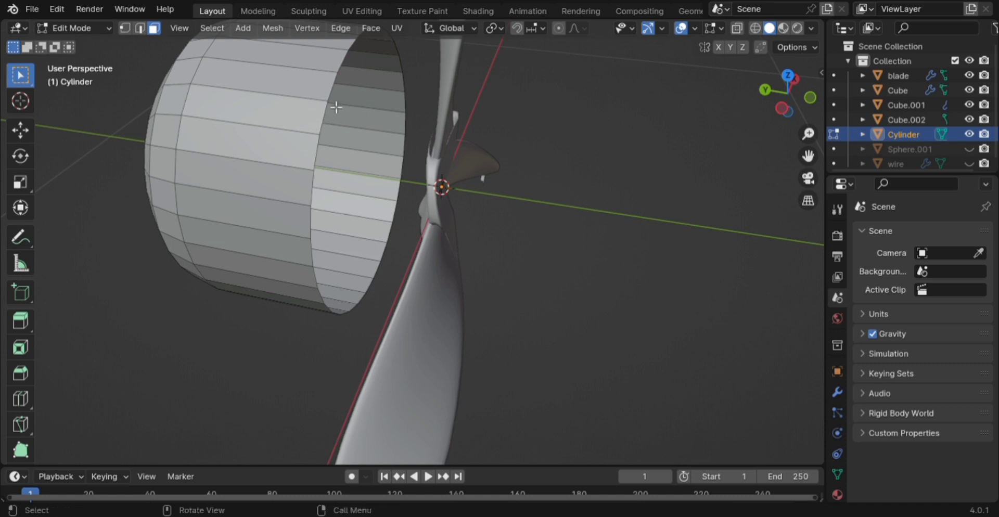
key(2)
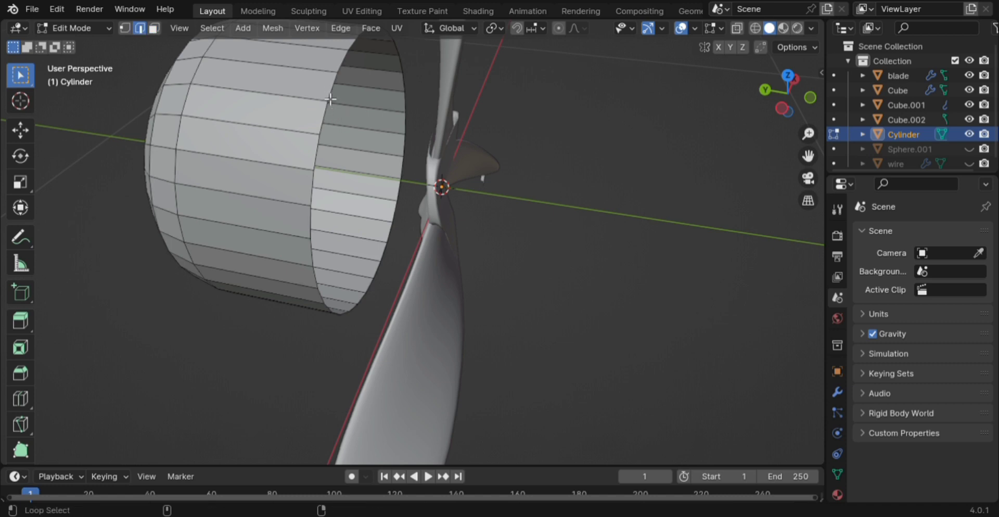
alt+click(333, 98)
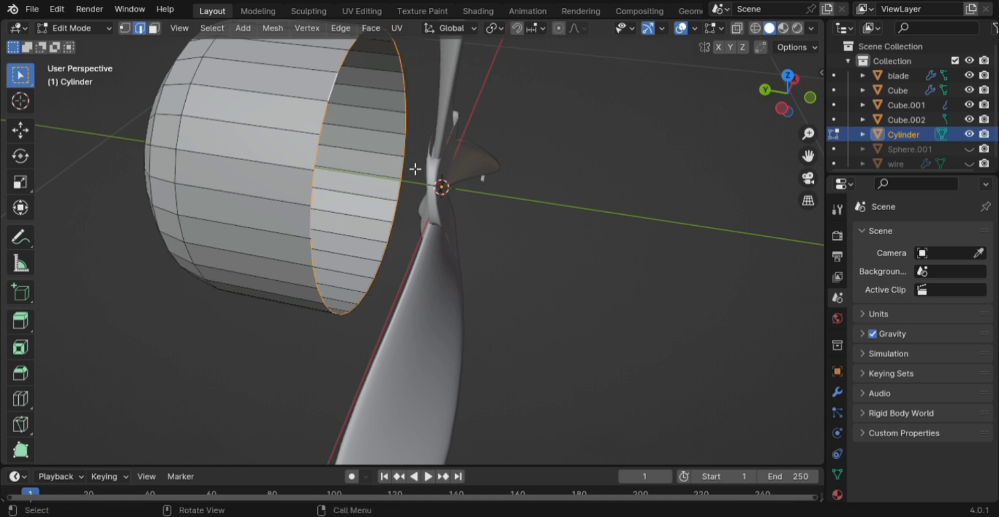
key(g)
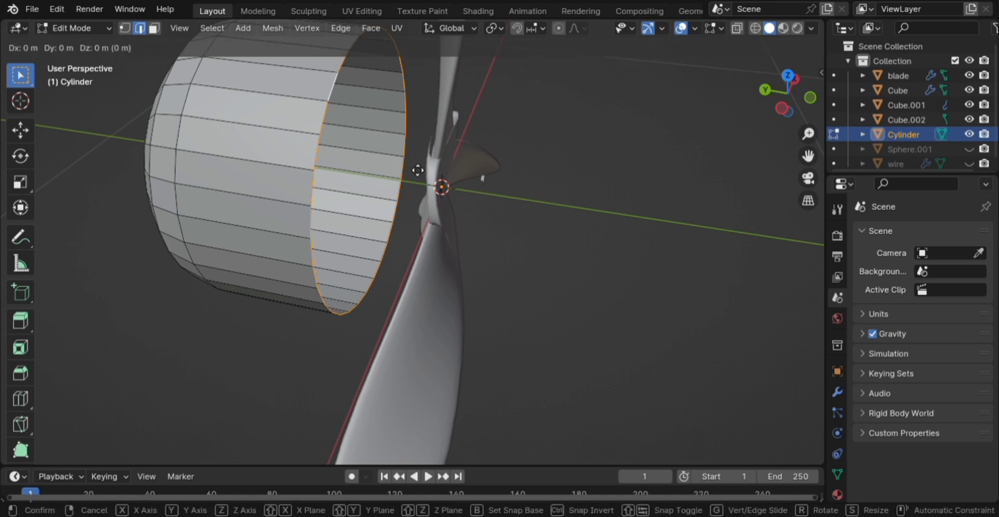
right_click(431, 165)
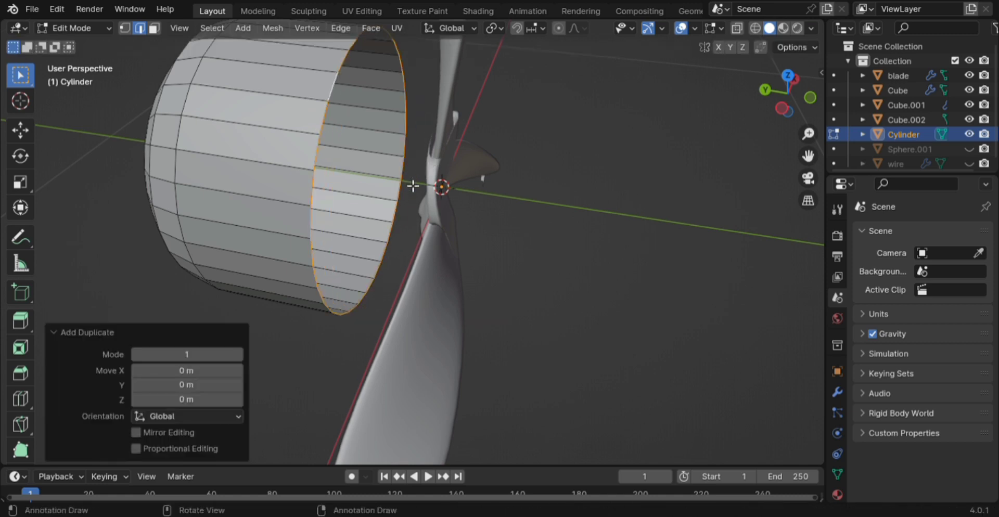
key(g)
key(y)
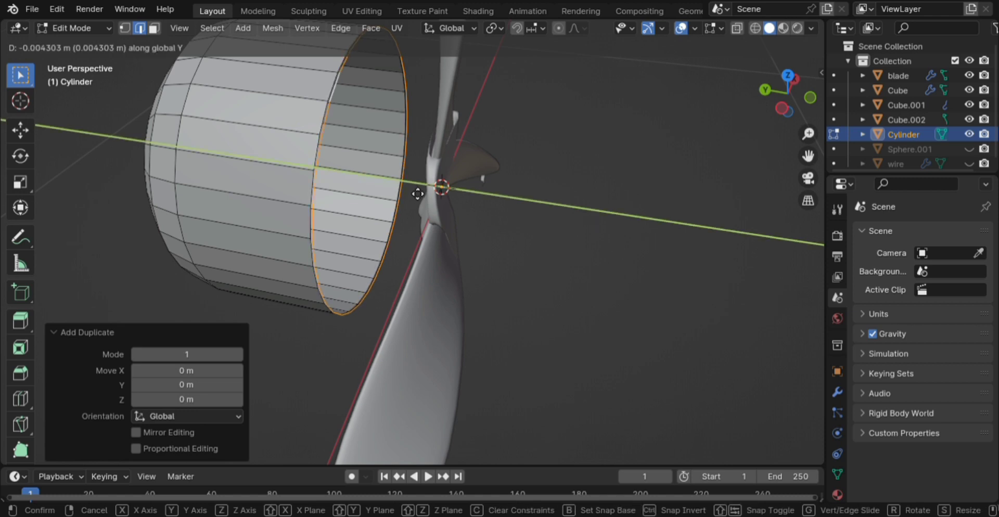
click(418, 193)
Extrude the duplicated edge loop about -0.046 m along Y toward the blades, forming a separate front ring.
scroll(408, 186, up, 2)
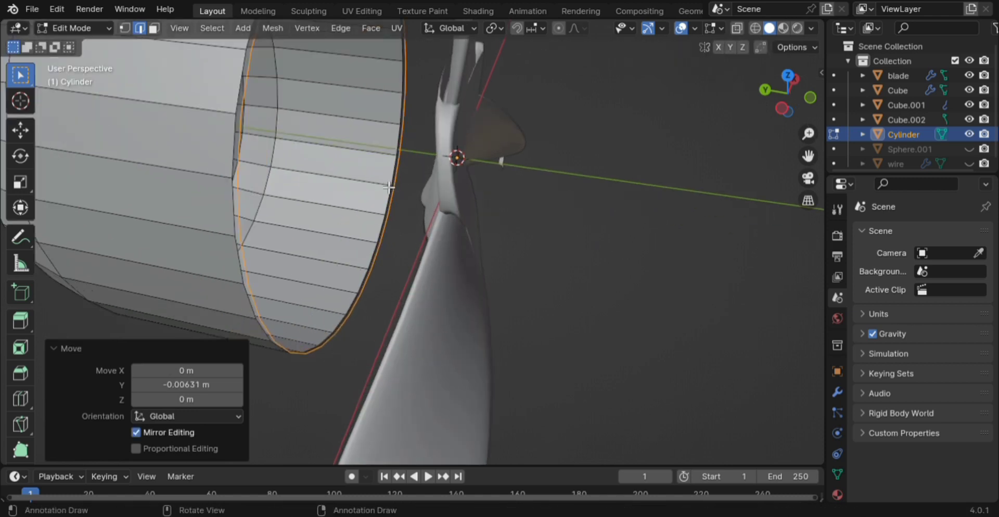
middle_drag(408, 185, 453, 260)
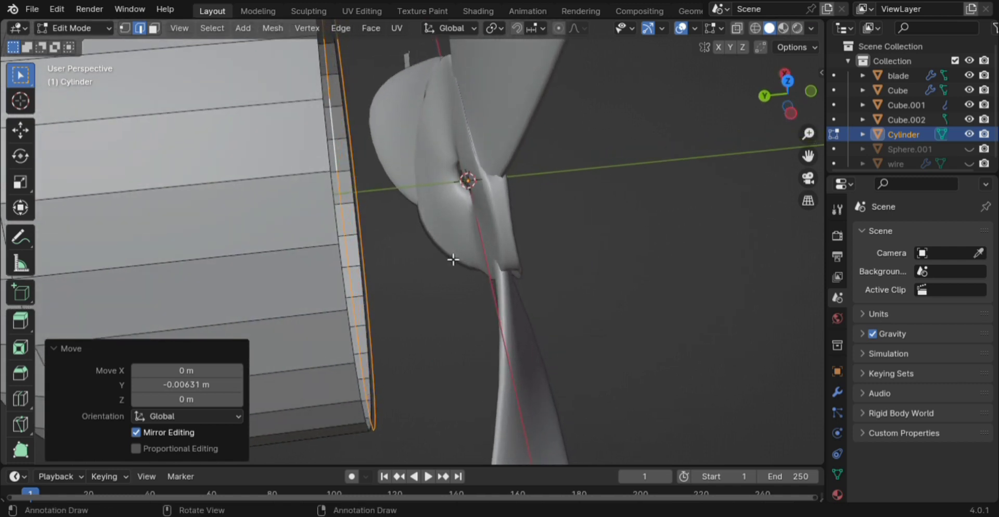
key(ctrl+KP_3)
scroll(405, 191, up, 2)
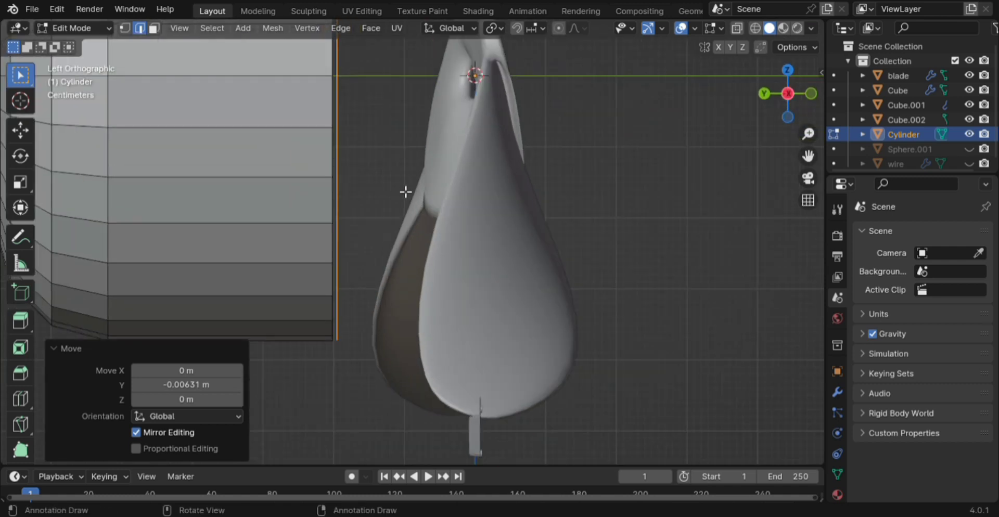
scroll(404, 192, down, 2)
key(g)
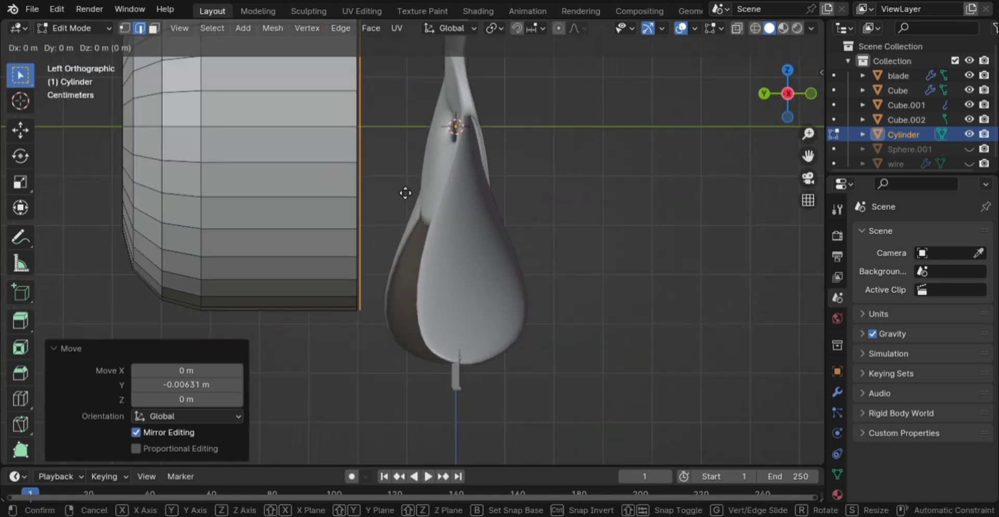
key(y)
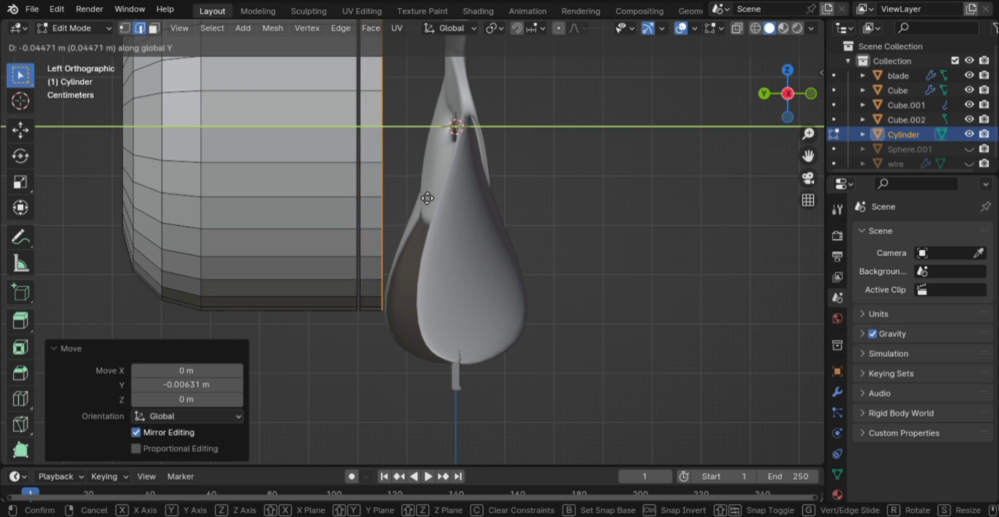
click(427, 198)
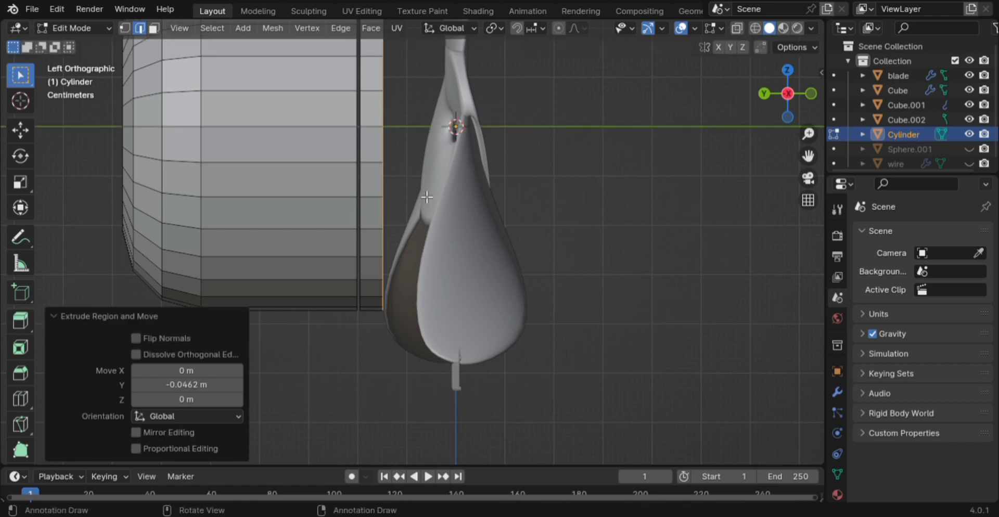
Extrude the ring's front edge loop inward at scale 0.885 and repeat until the opening is less than half the rim's width.
middle_drag(423, 201, 380, 304)
middle_drag(434, 267, 376, 289)
key(s)
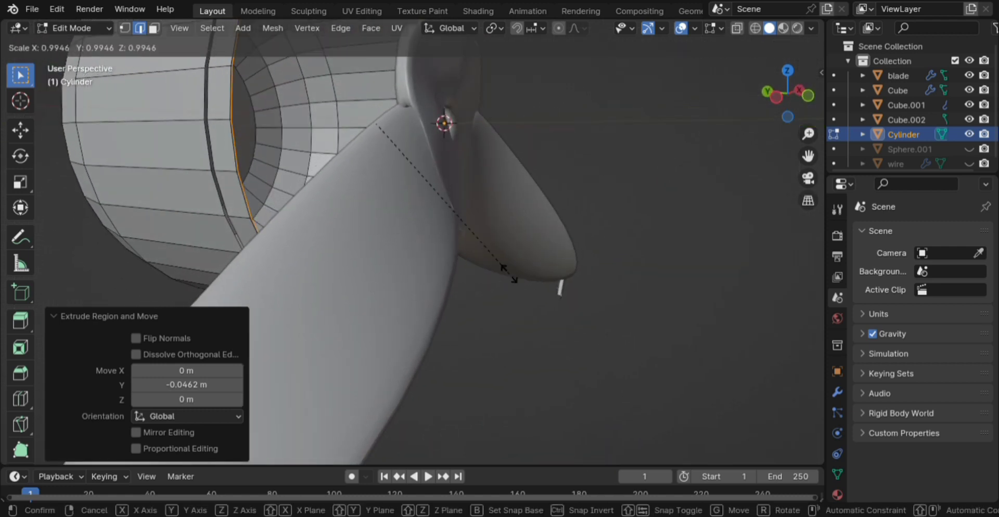
click(492, 259)
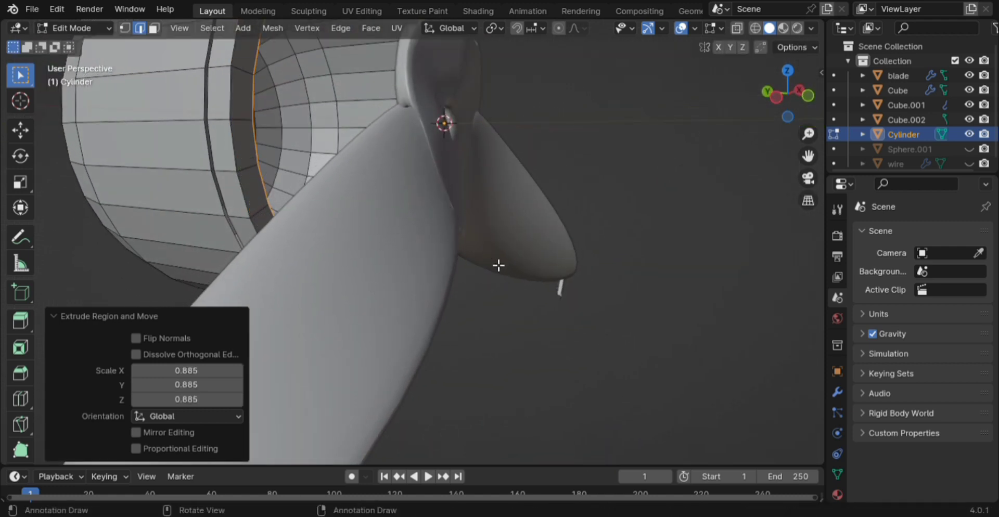
key(shift+r)
key(shift+r)
key(shift+r)
key(shift+r)
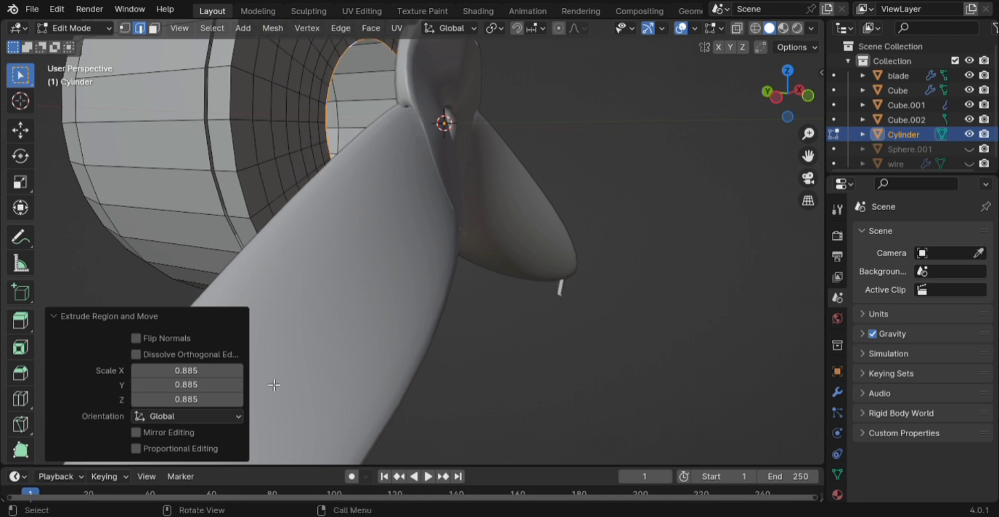
Bevel the front ring's outer rim edge loop with a width of about 0.018 m and 3 segments.
click(720, 310)
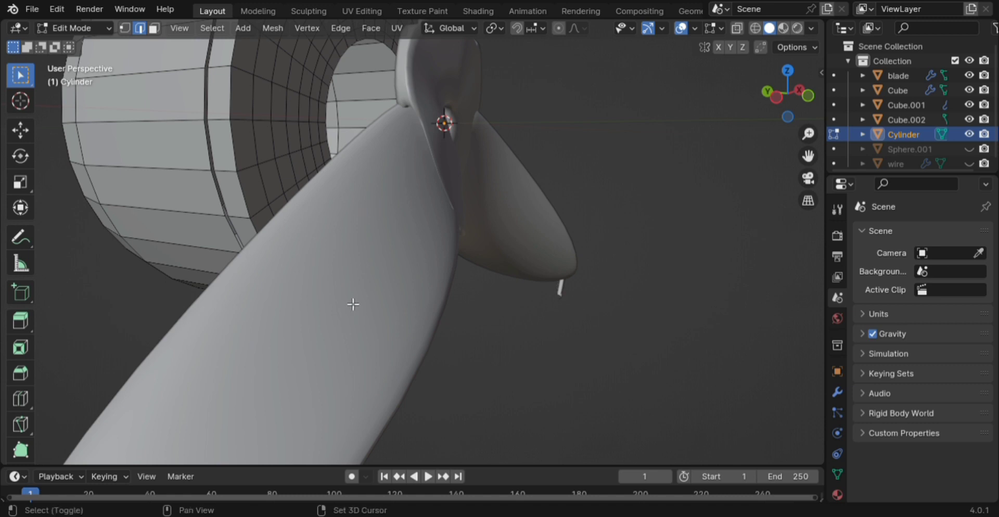
alt+click(242, 154)
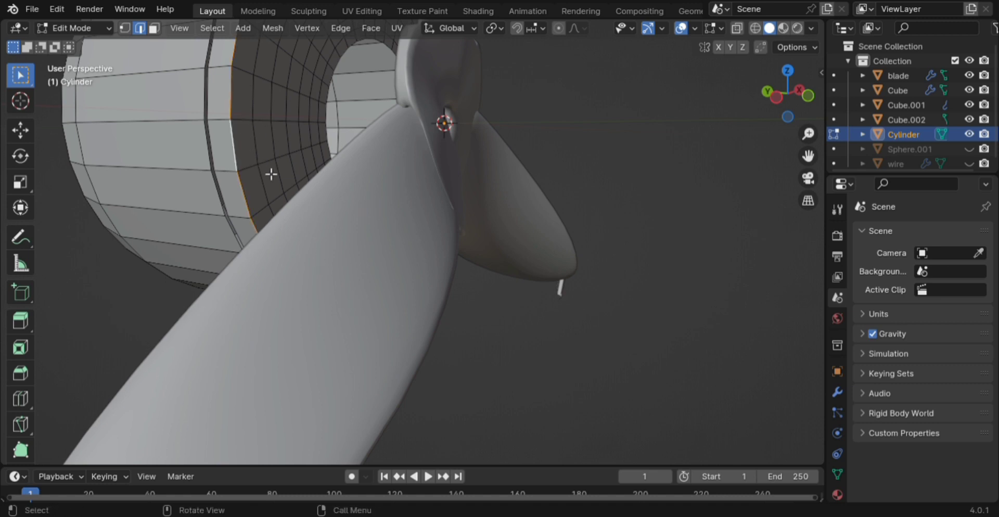
key(ctrl+b)
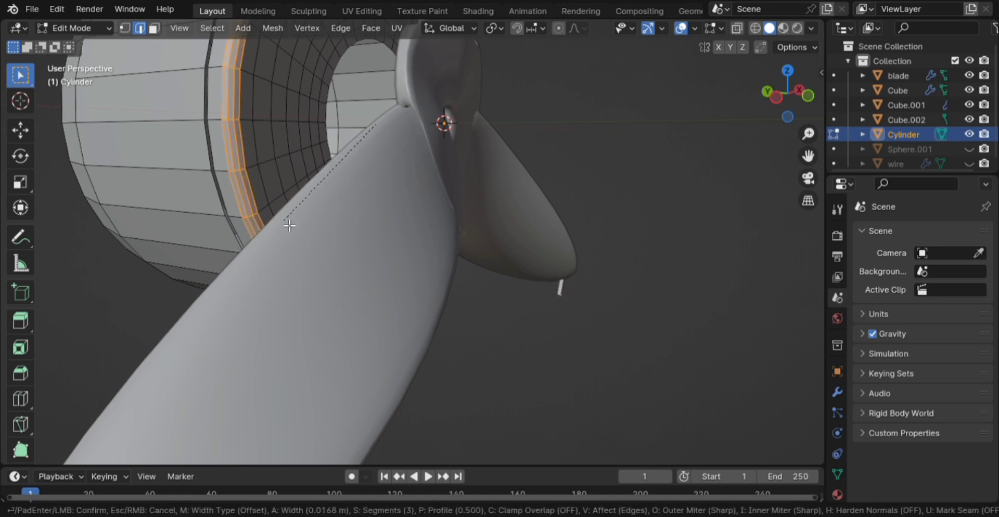
click(289, 226)
middle_drag(306, 204, 319, 282)
scroll(348, 296, up, 4)
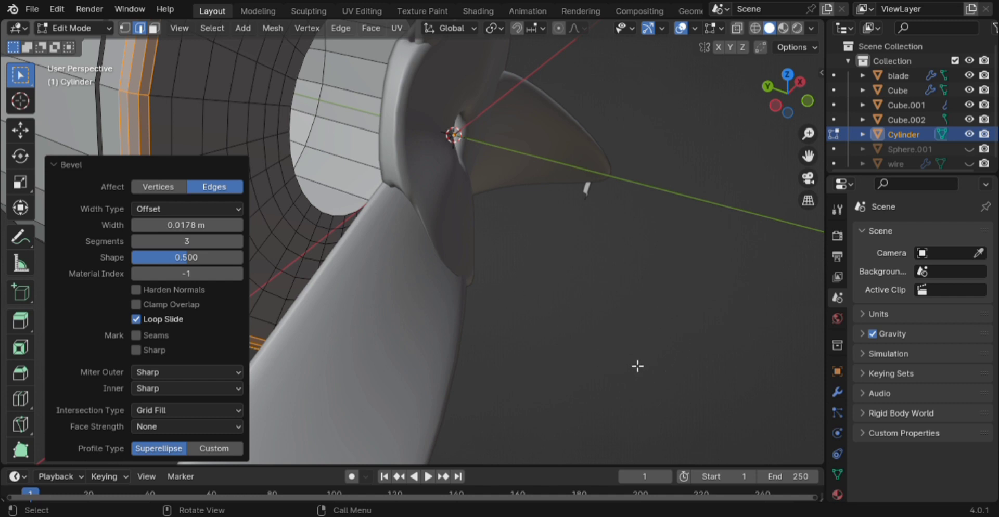
Extrude the front opening's edge loop inward at scale 0.817, repeat it toward the centre, and scale the last loop by about 0.702.
click(661, 338)
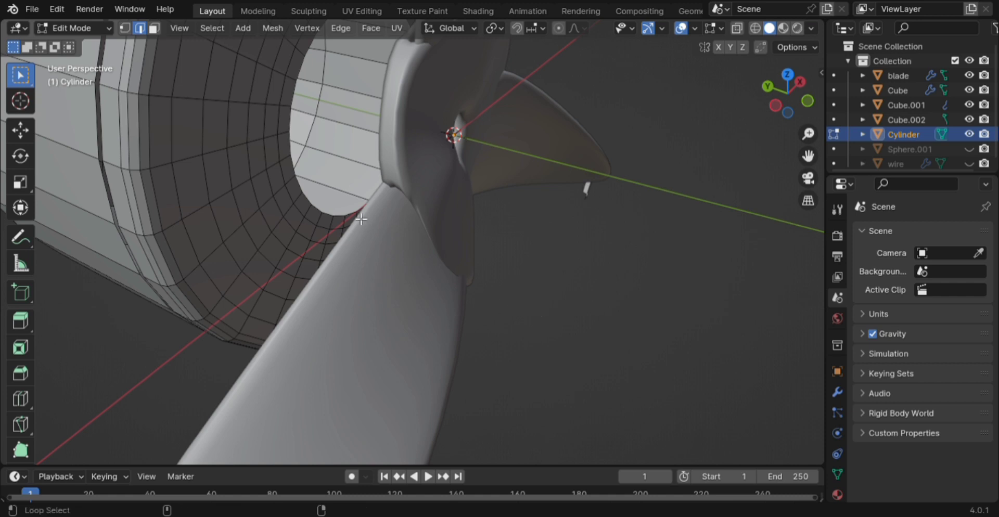
alt+click(311, 204)
middle_drag(444, 316, 464, 321)
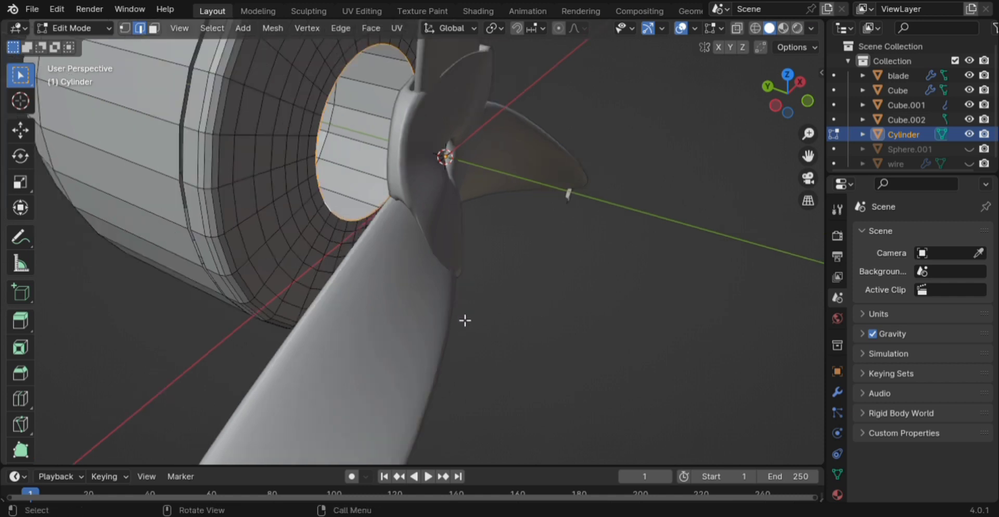
key(KP_1)
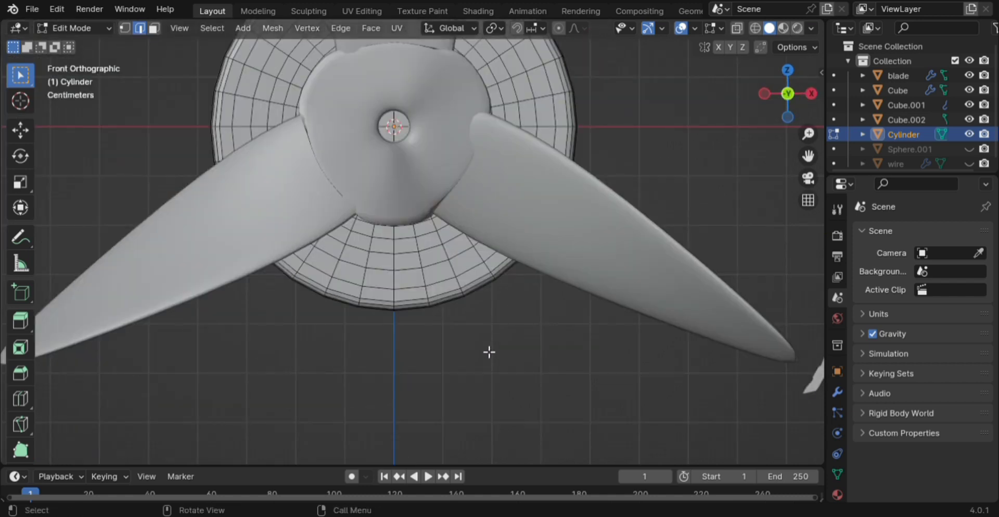
key(shift+z)
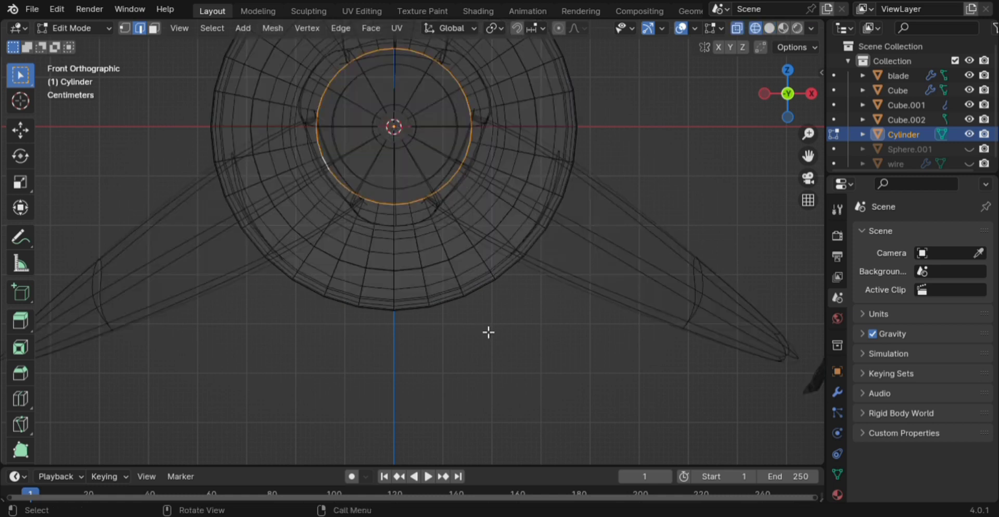
key(s)
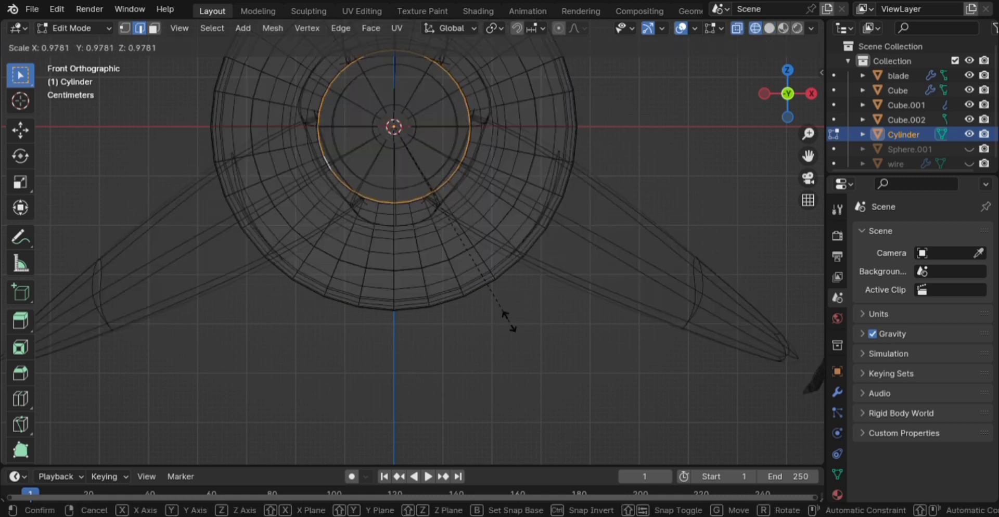
click(487, 298)
key(shift+r)
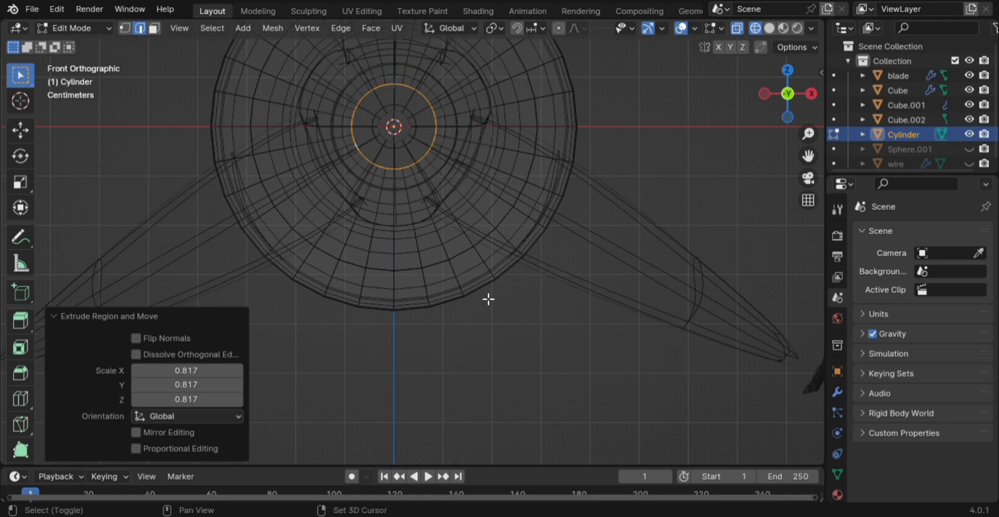
key(shift)
key(shift+r)
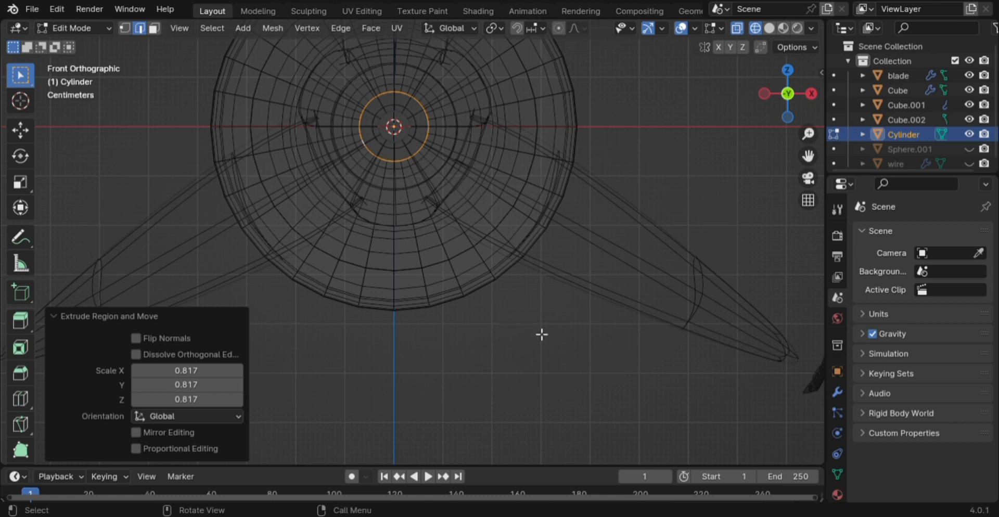
key(s)
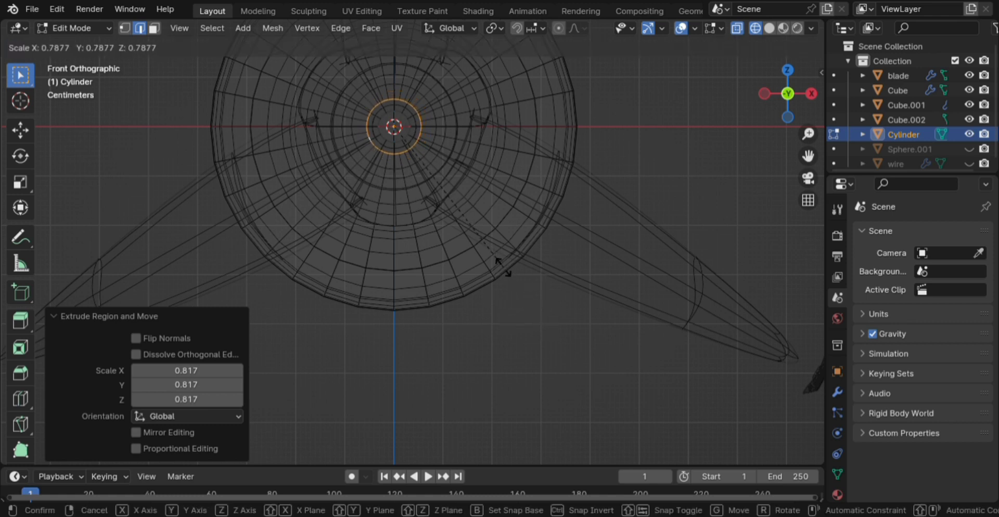
click(489, 248)
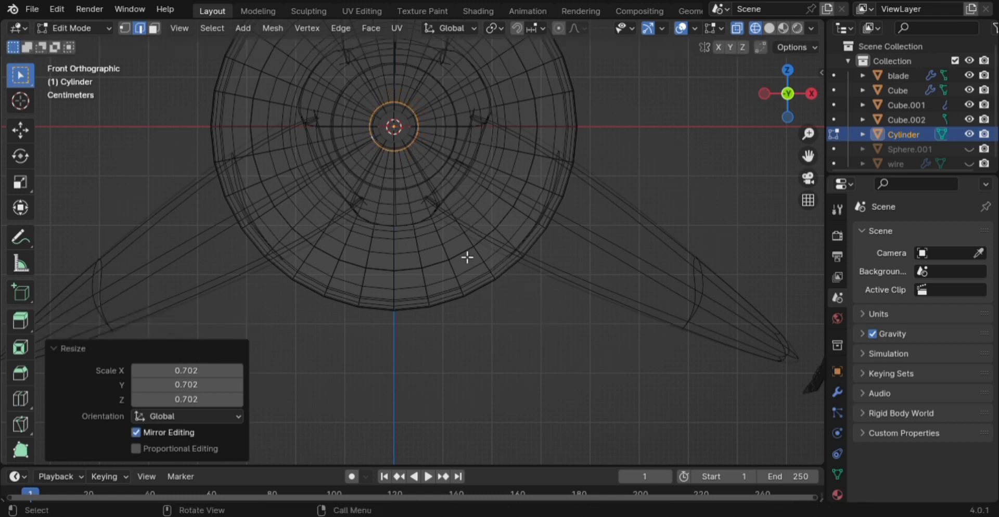
Extrude the central opening's edge loop about -0.0127 m along Y, and extrude it again inward at scale 0.787.
middle_drag(475, 264, 532, 338)
key(shift+z)
scroll(486, 309, up, 3)
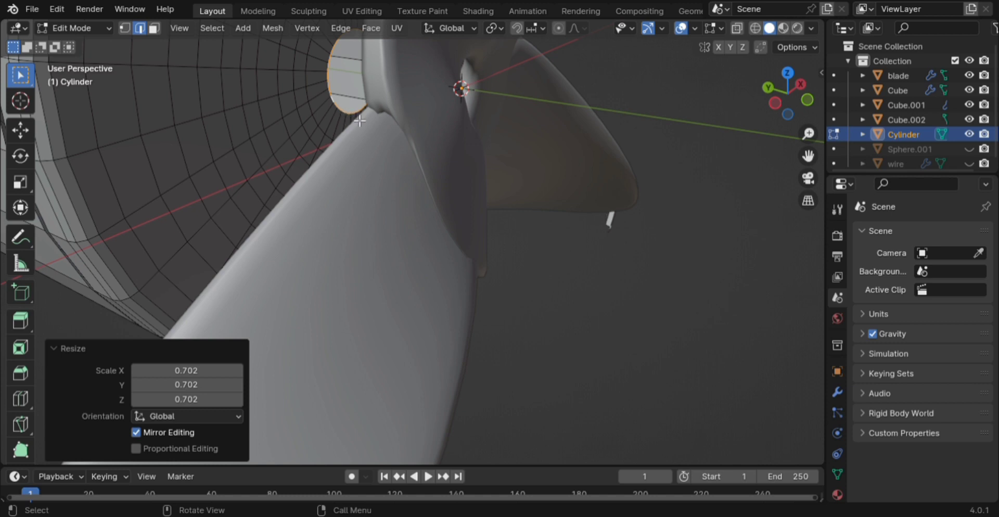
key(g)
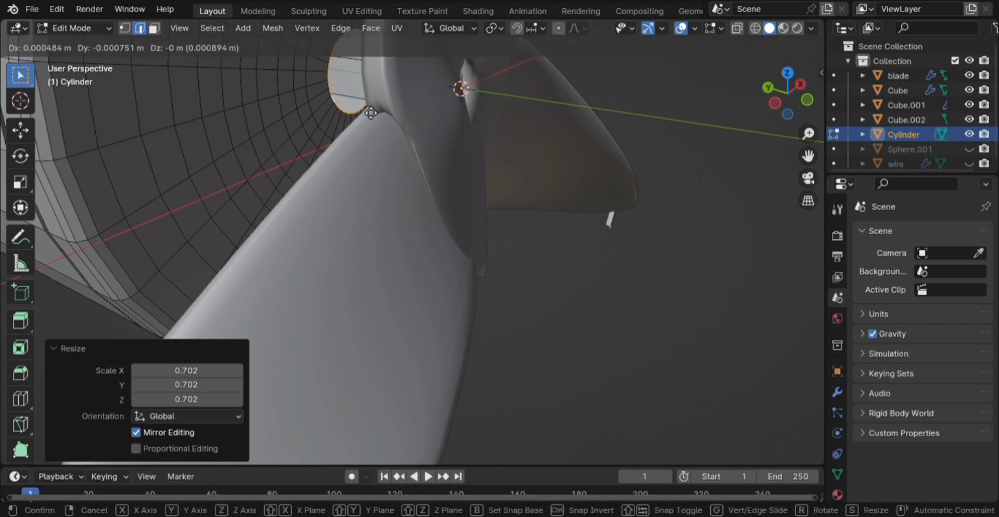
key(y)
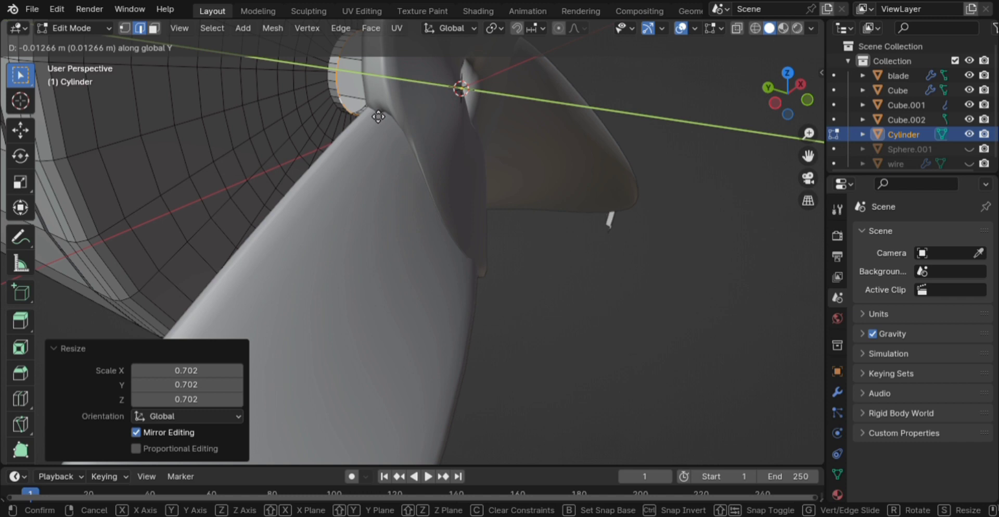
click(378, 116)
key(s)
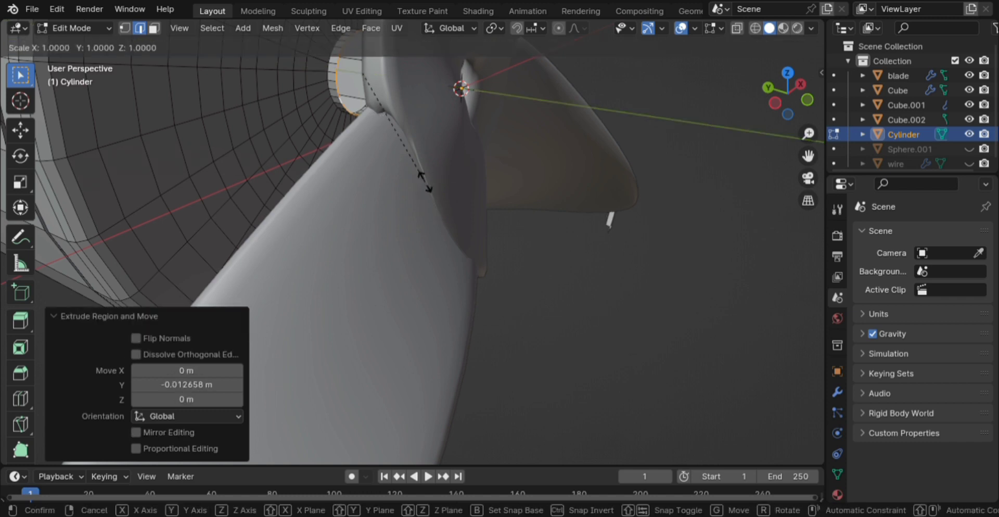
click(411, 163)
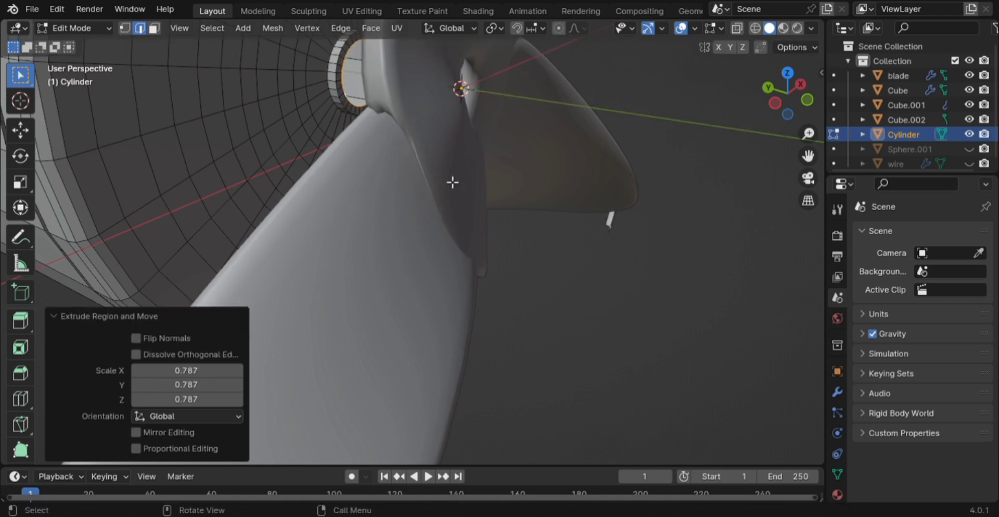
Extrude the inner edge loop about 0.0257 m along Y and scale it to about 0.723 to form a tapered recess.
key(e)
key(y)
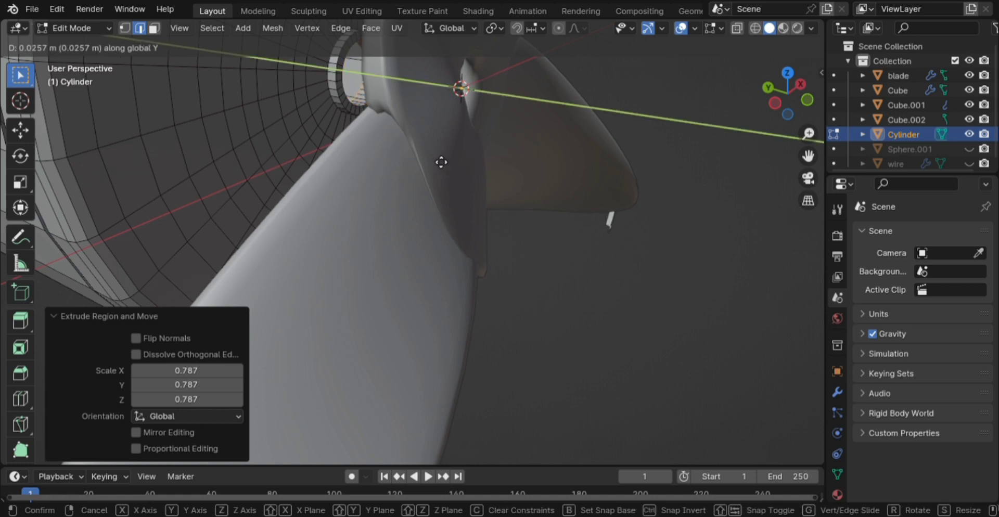
click(441, 162)
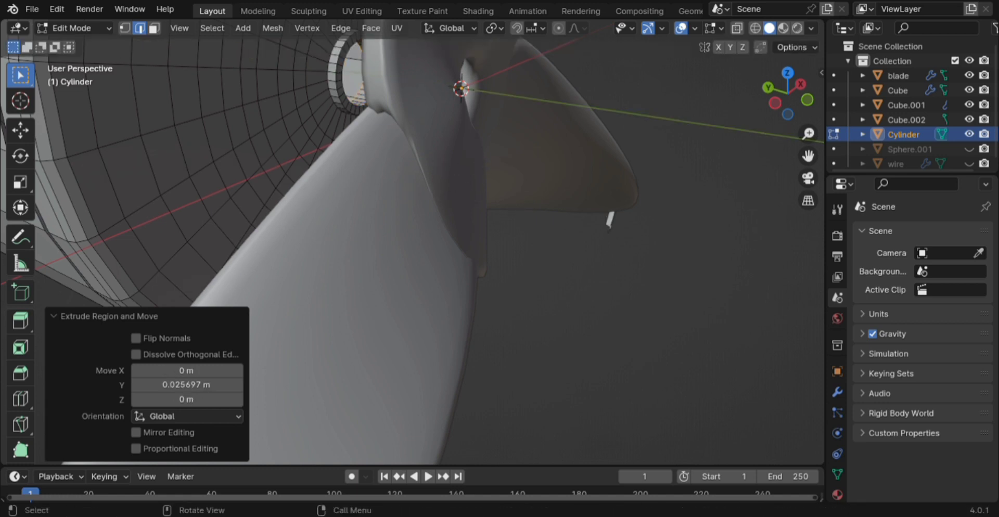
key(s)
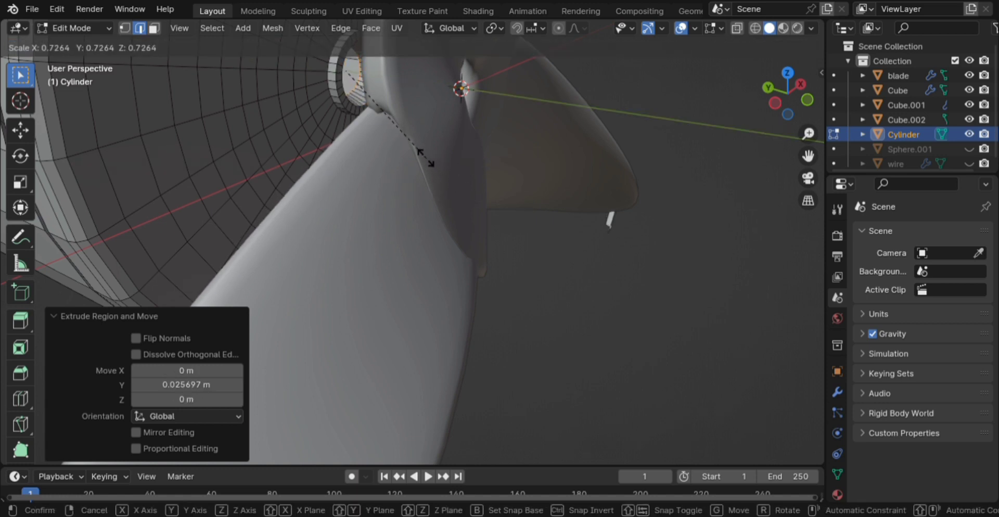
click(423, 163)
Extrude the recess's narrow end loop inward at scale 0.685 to form a flat inner lip.
middle_drag(422, 163, 443, 456)
scroll(401, 190, up, 3)
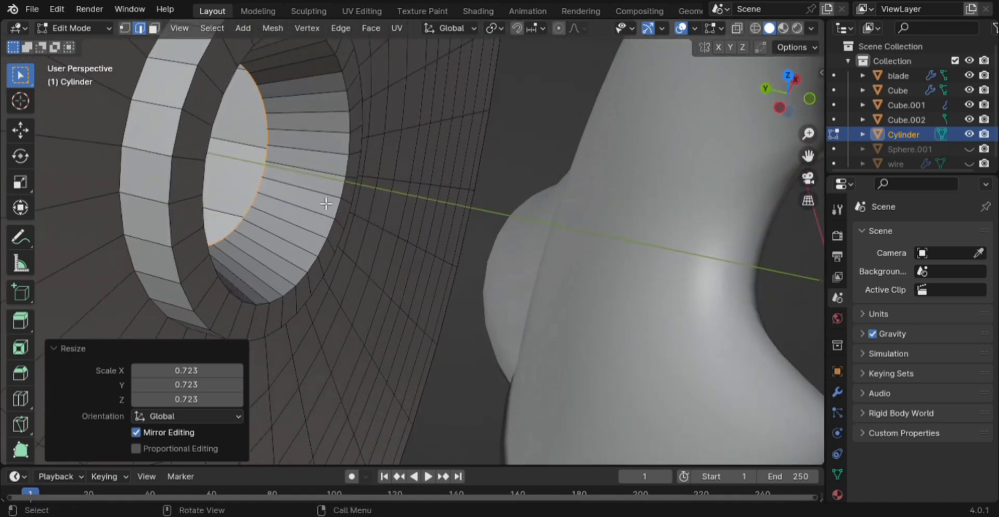
middle_drag(332, 200, 319, 216)
key(s)
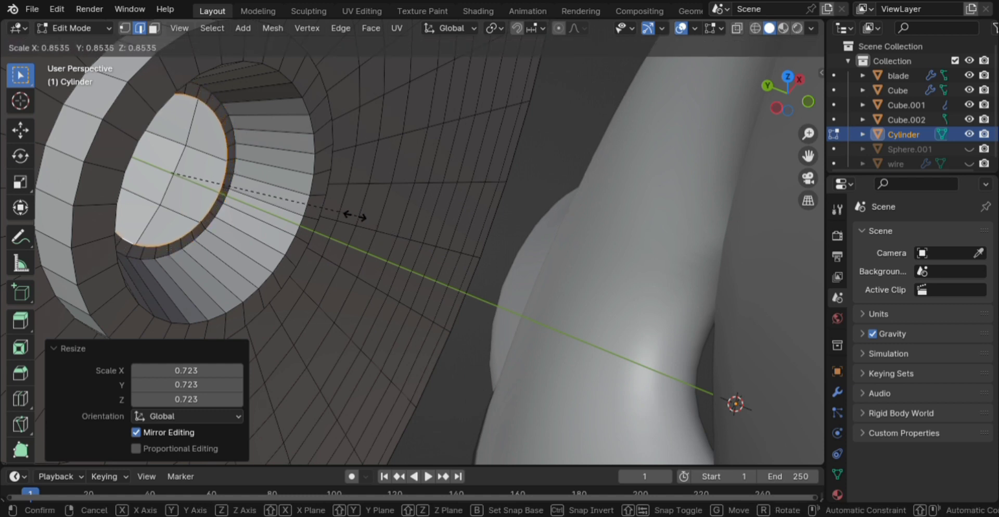
click(323, 214)
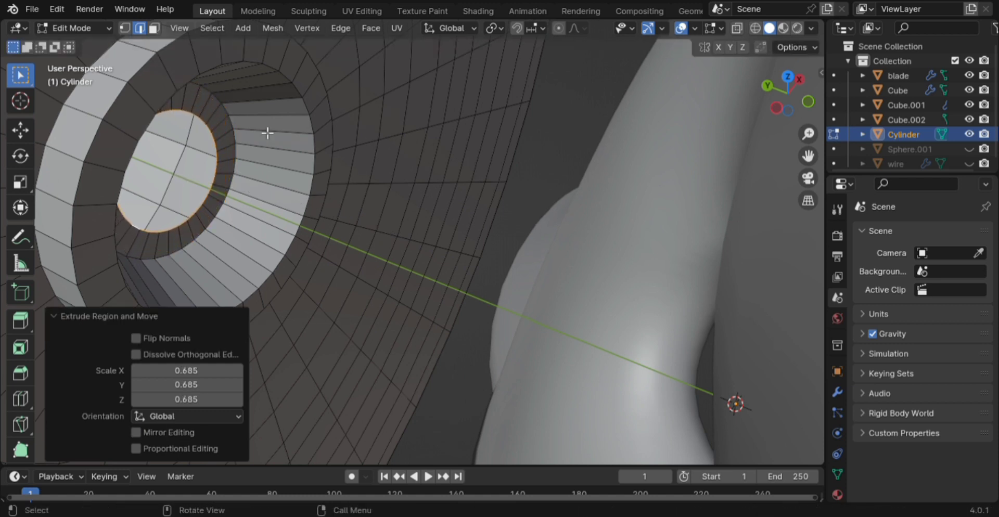
Bevel the edge loop between the tapered wall and the inner lip with a width of about 0.0022 m and 3 segments.
click(595, 113)
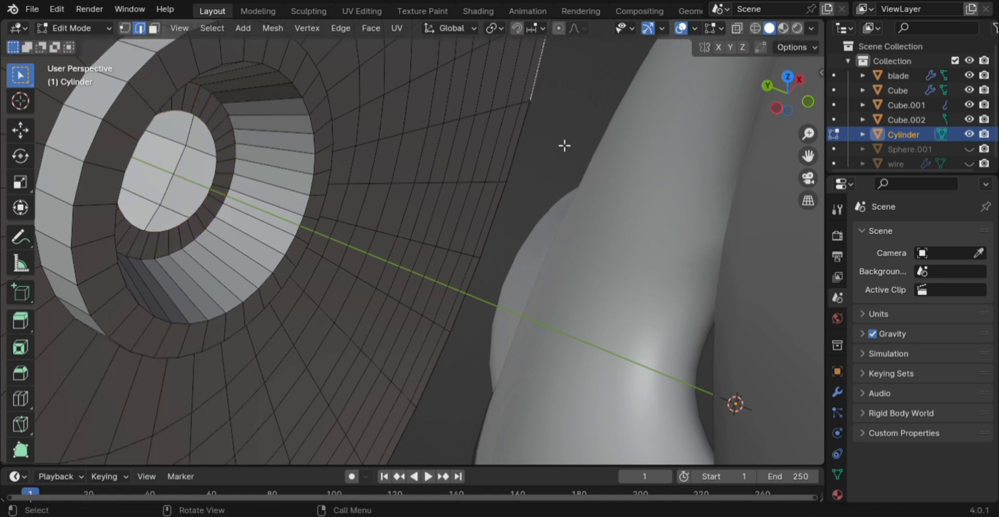
click(689, 208)
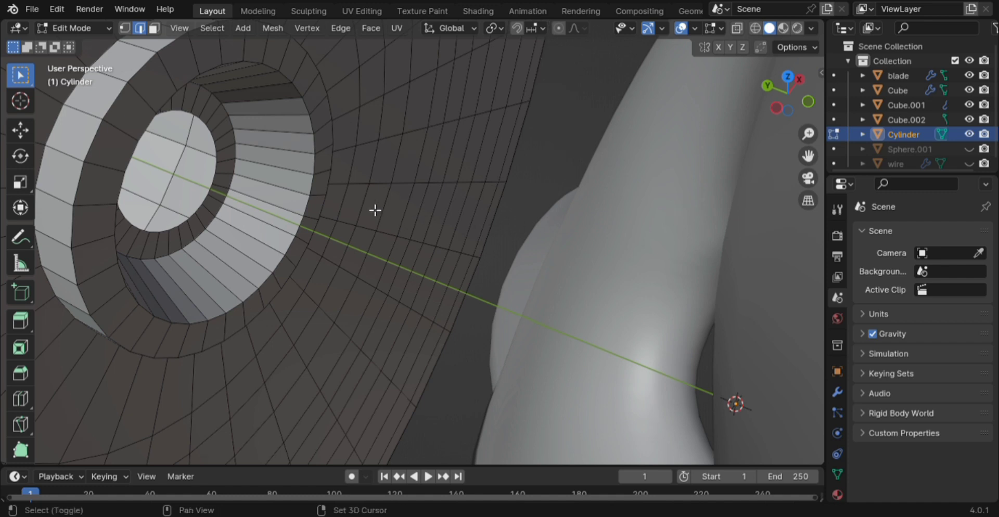
alt+click(242, 158)
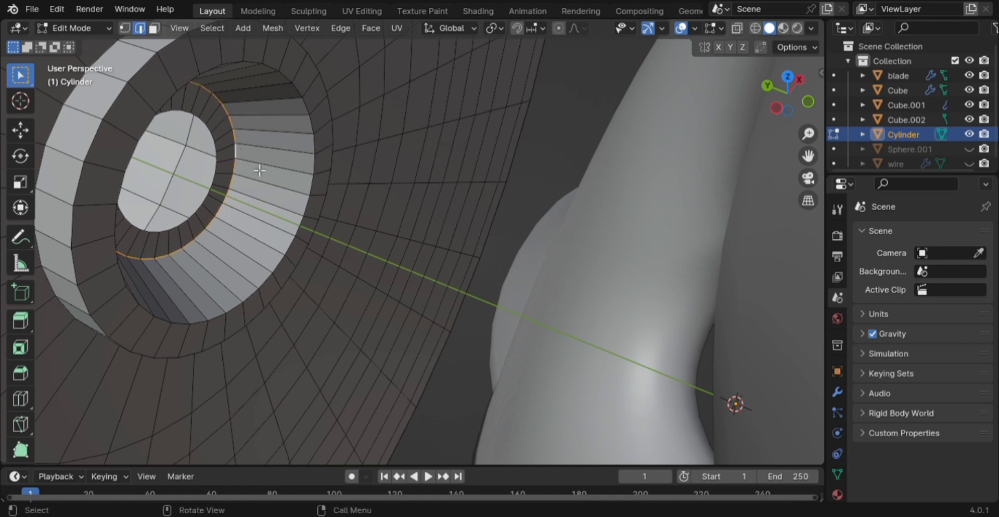
key(ctrl+b)
scroll(254, 158, up, 2)
click(258, 155)
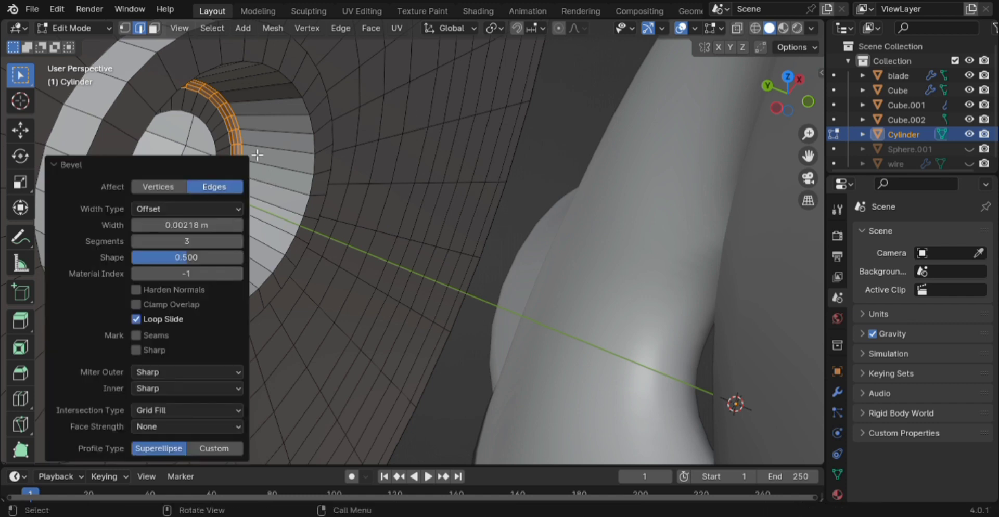
Bevel the wide edge loop at the tapered recess's mouth with a width of about 0.0016 m and 3 segments.
click(782, 266)
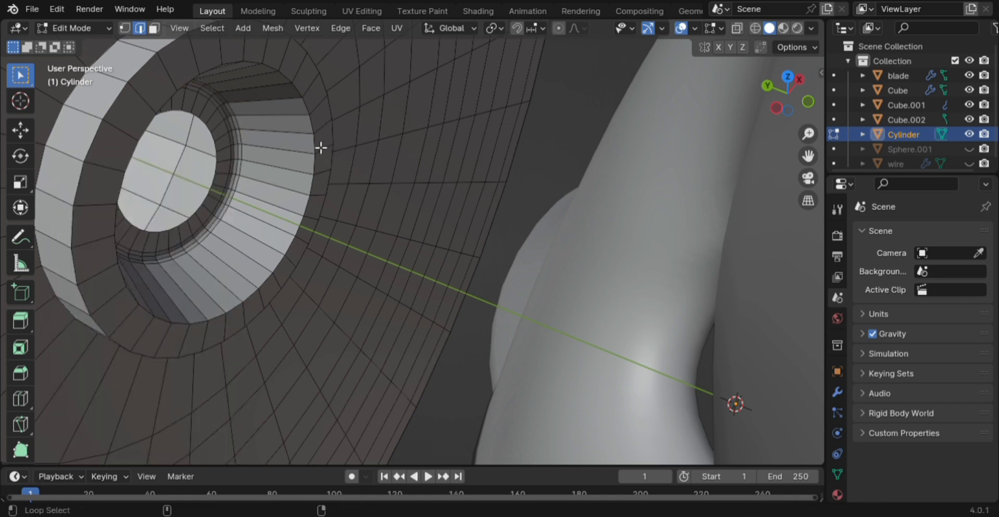
alt+click(321, 147)
key(ctrl+b)
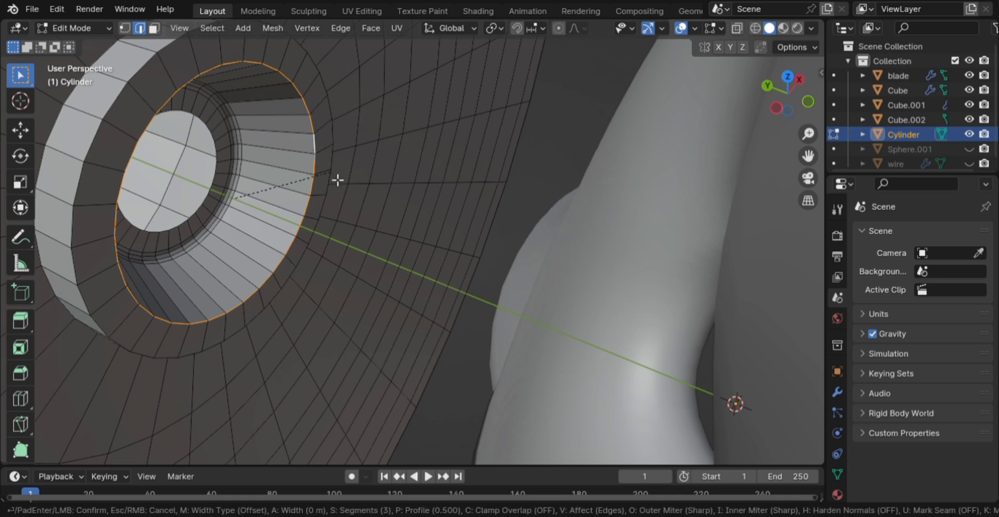
click(331, 175)
middle_drag(331, 175, 431, 227)
scroll(427, 228, up, 5)
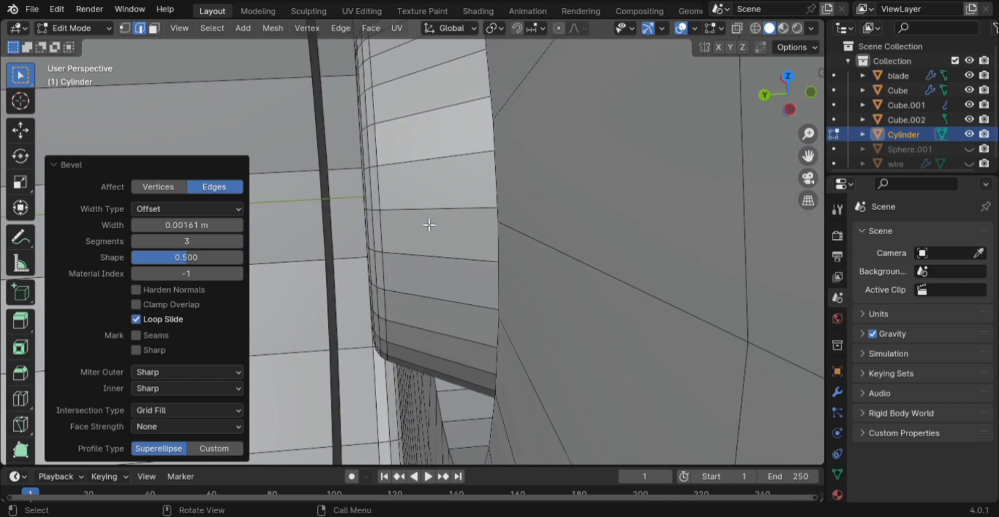
scroll(431, 222, down, 4)
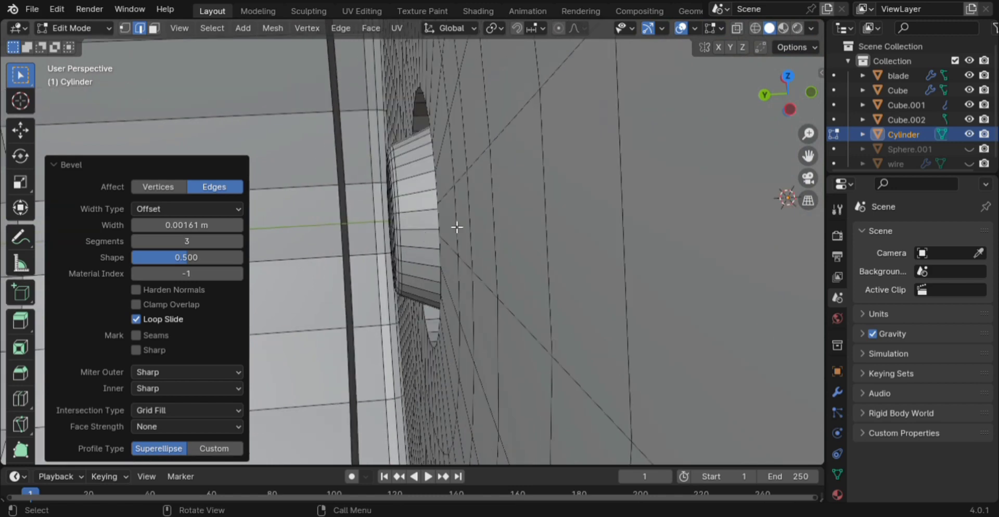
scroll(458, 225, down, 3)
middle_drag(474, 237, 414, 249)
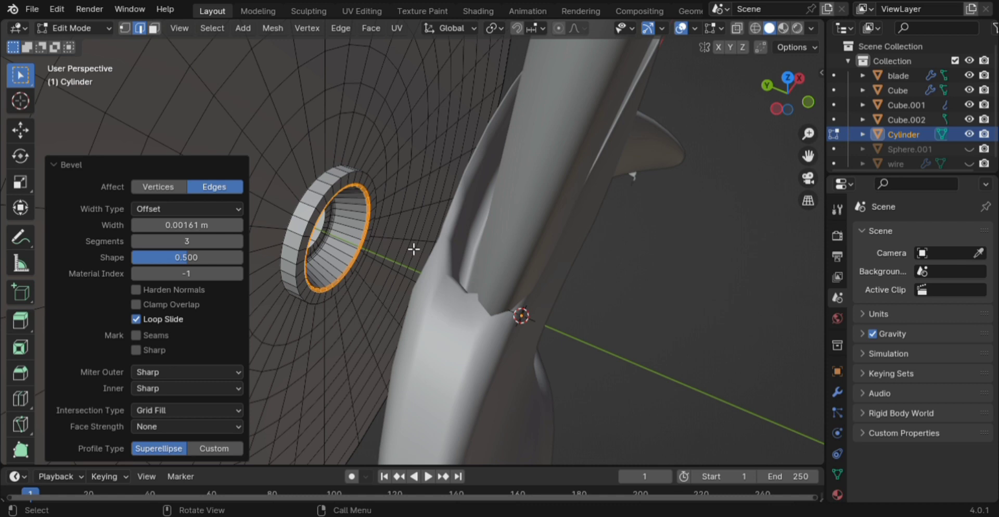